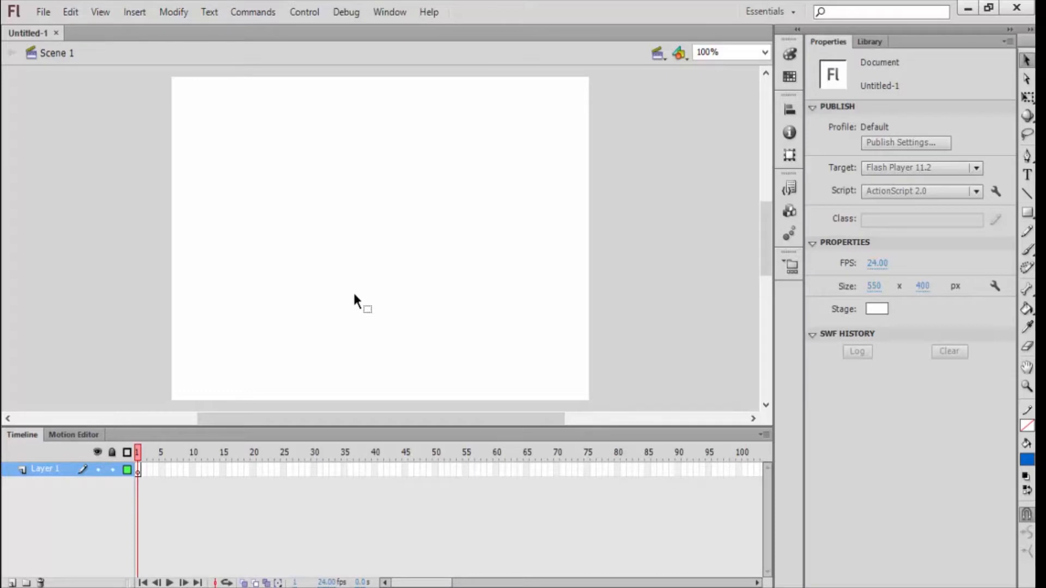
# Step: Import the orange car image mobil from the SKRIPSI > gambar folder on drive D into the document's library
pyautogui.click(43, 12)
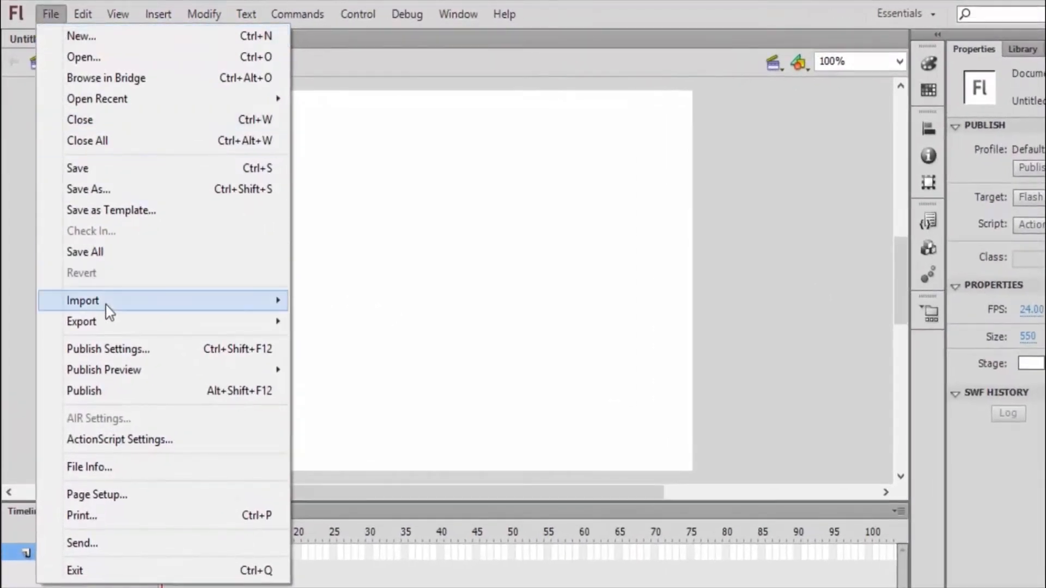
pyautogui.moveTo(109, 299)
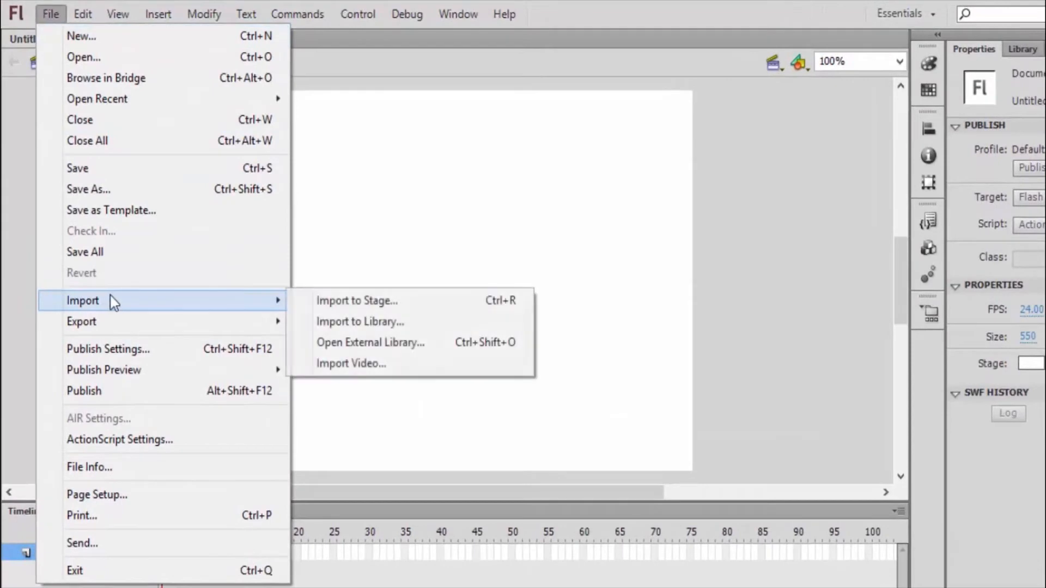
pyautogui.click(391, 321)
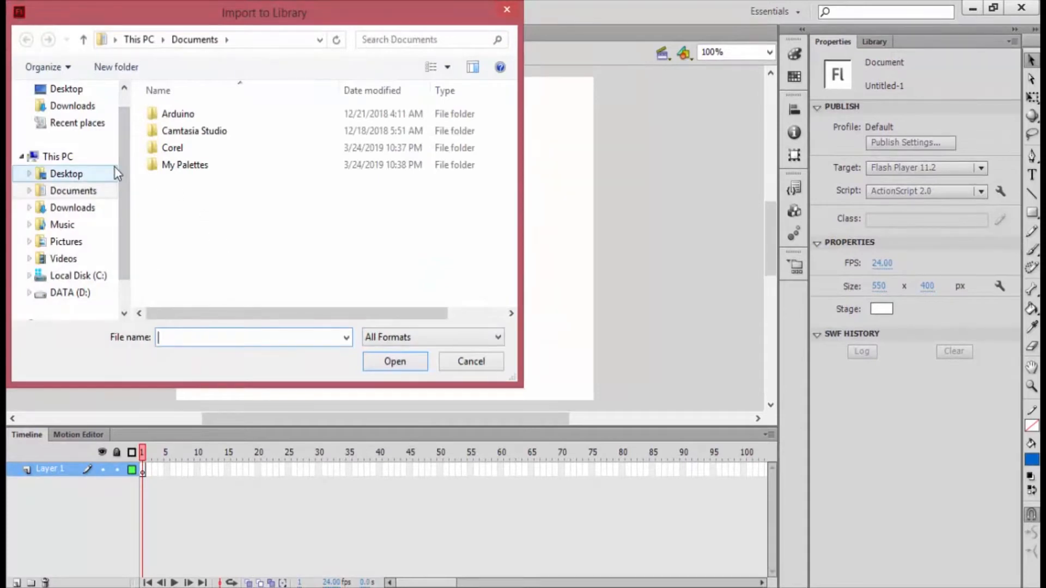
pyautogui.moveTo(124, 206); pyautogui.dragTo(126, 234)
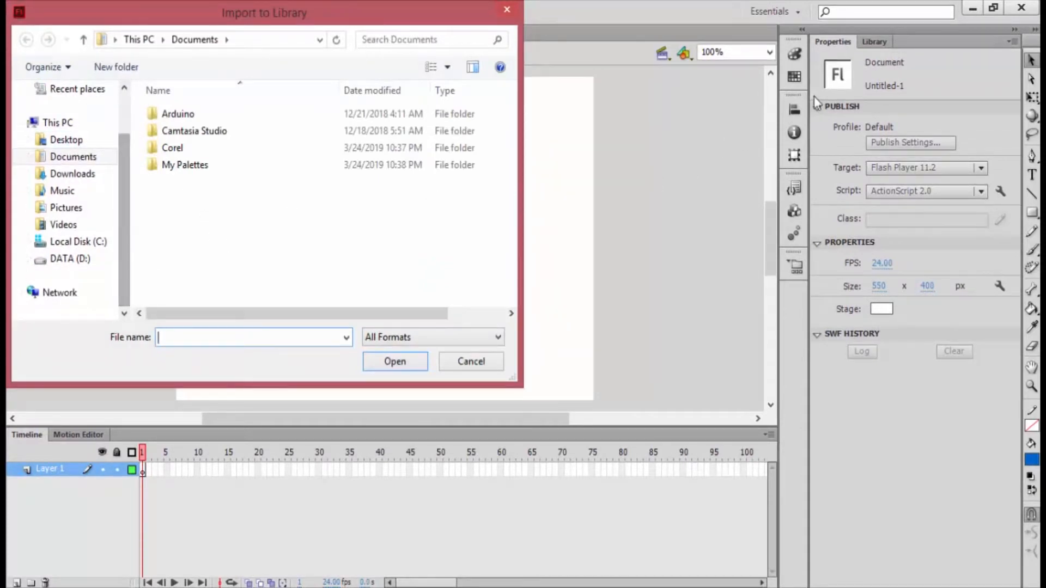
pyautogui.click(30, 259)
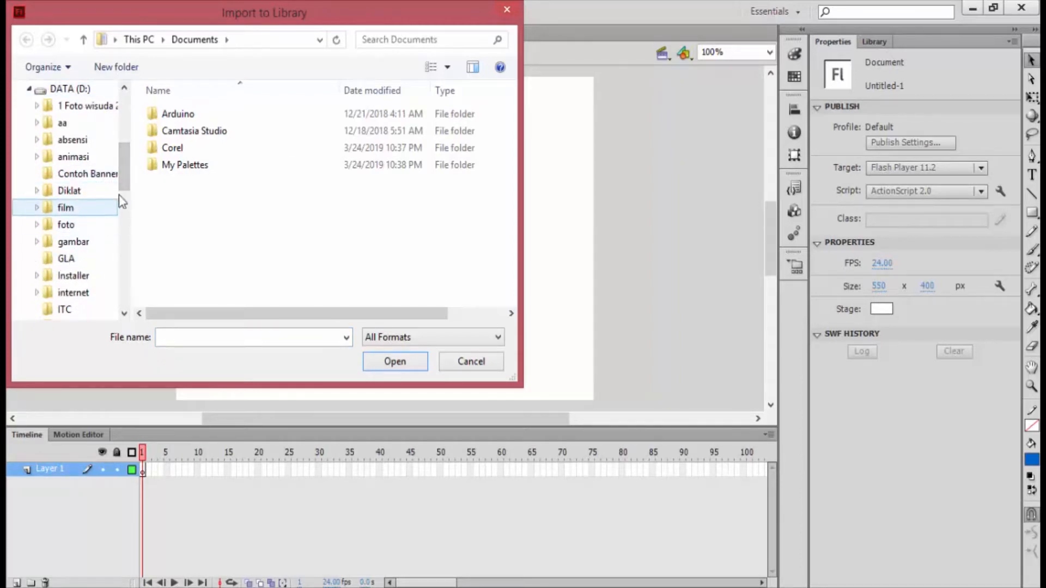
pyautogui.moveTo(123, 186); pyautogui.dragTo(124, 219)
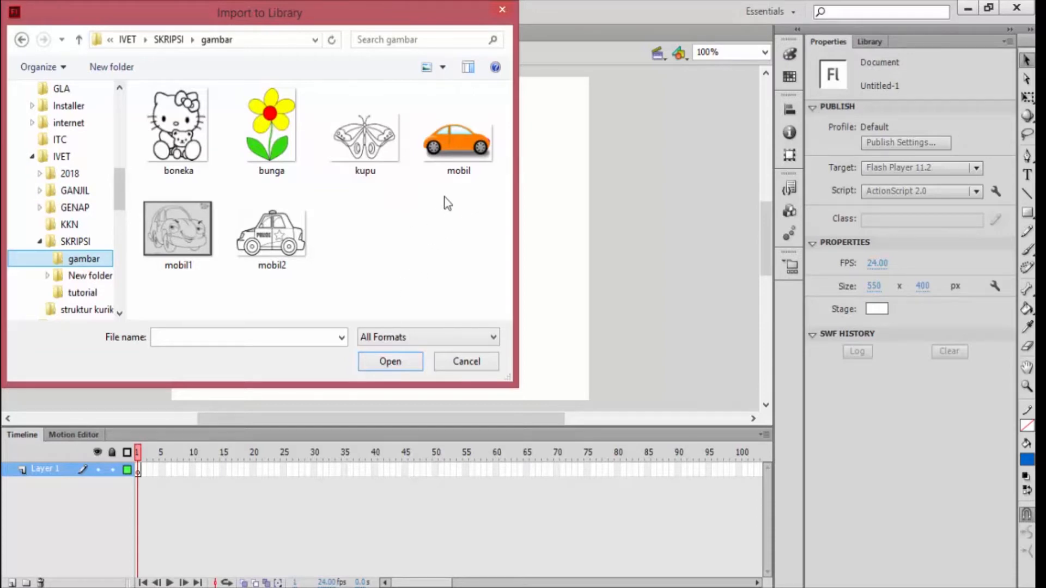
pyautogui.click(466, 156)
pyautogui.click(388, 361)
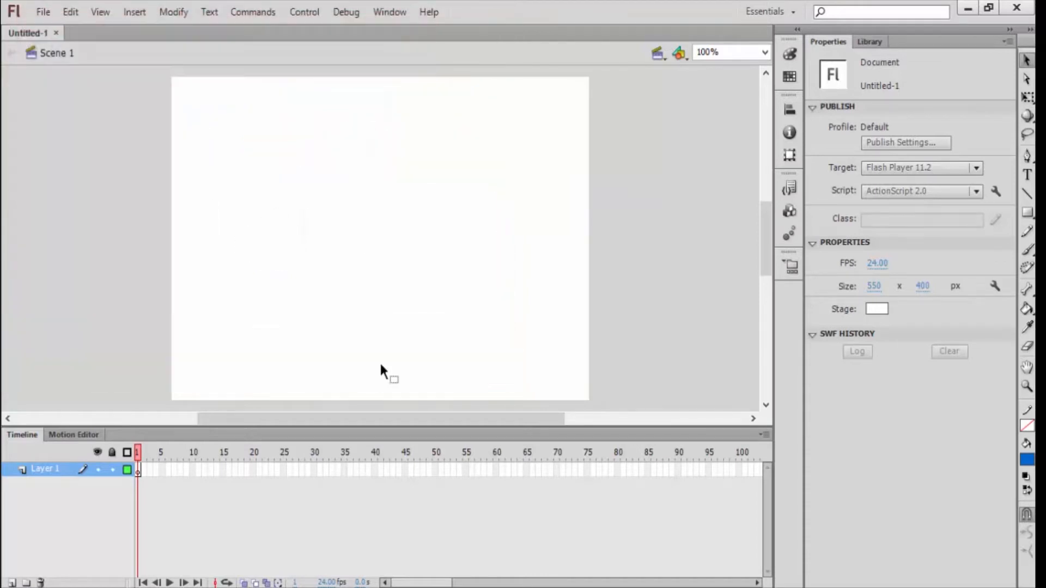
# Step: Place the mobil.jpg image from the library onto the upper part of the stage
pyautogui.click(870, 43)
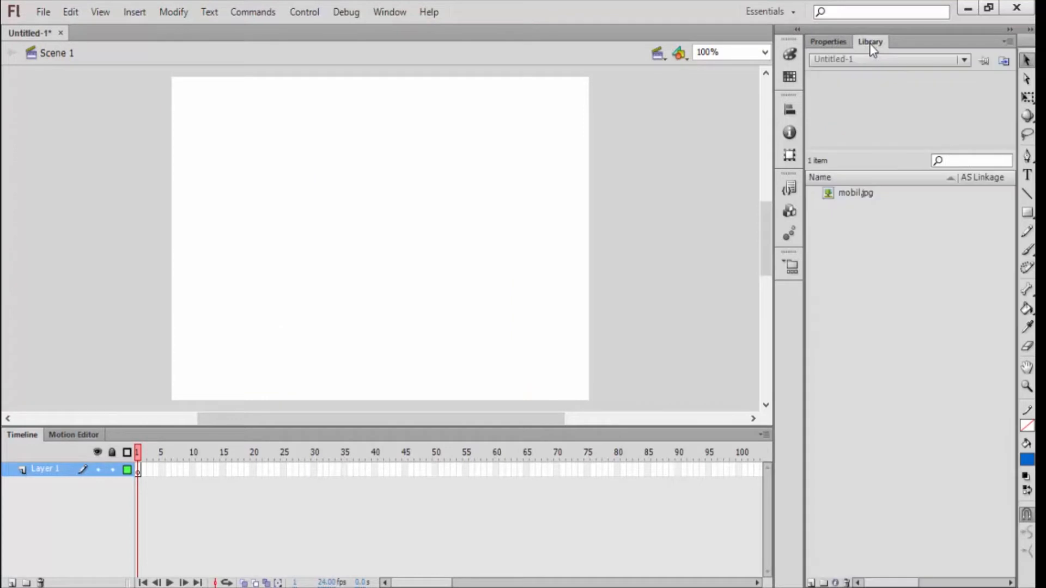
pyautogui.click(864, 194)
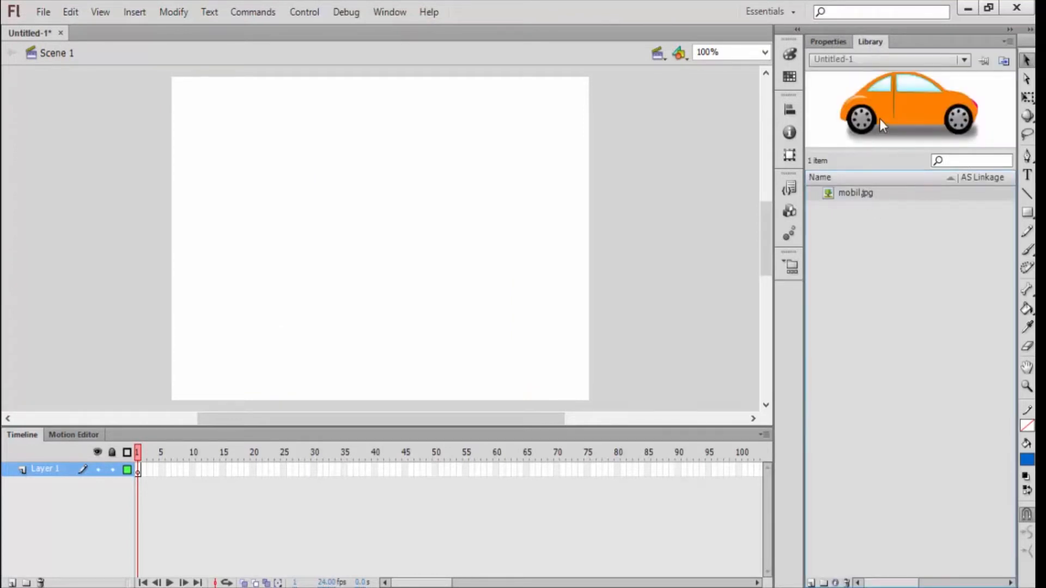
pyautogui.moveTo(882, 123); pyautogui.dragTo(327, 193)
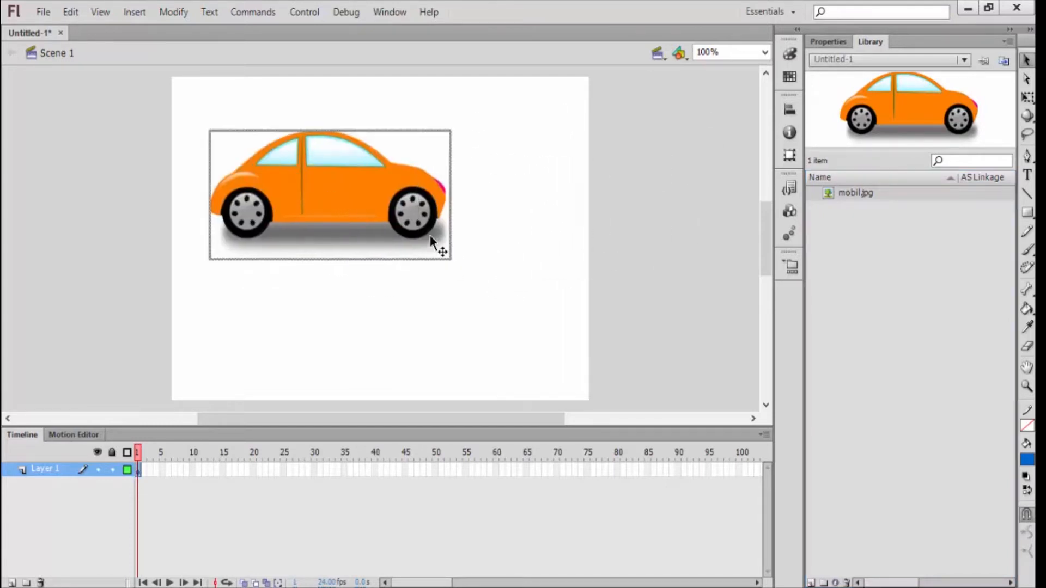
# Step: Enlarge the car image with Free Transform and reposition it so the car fits within the stage
pyautogui.click(1029, 99)
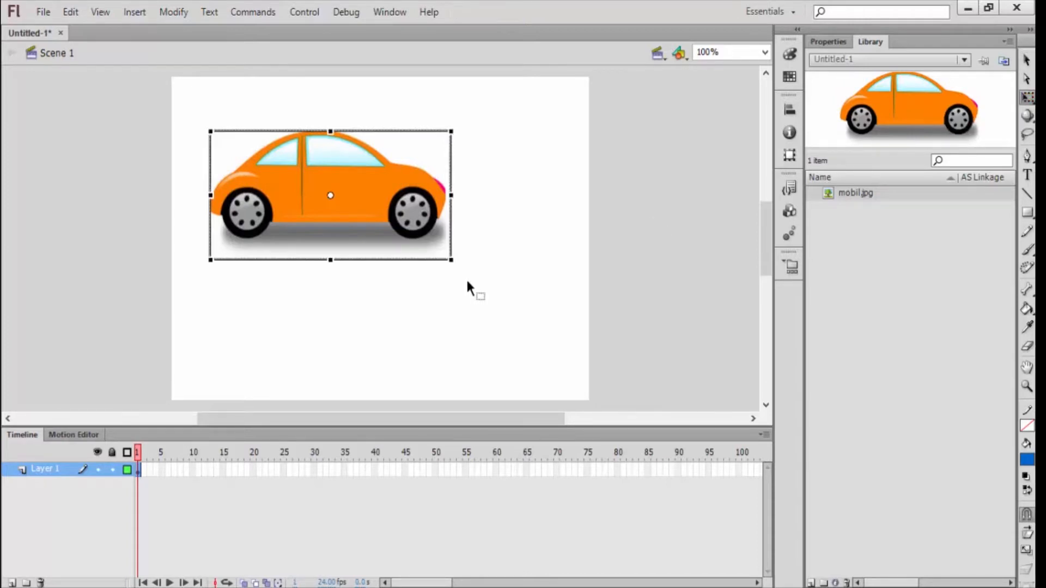
pyautogui.moveTo(451, 260); pyautogui.dragTo(507, 324)
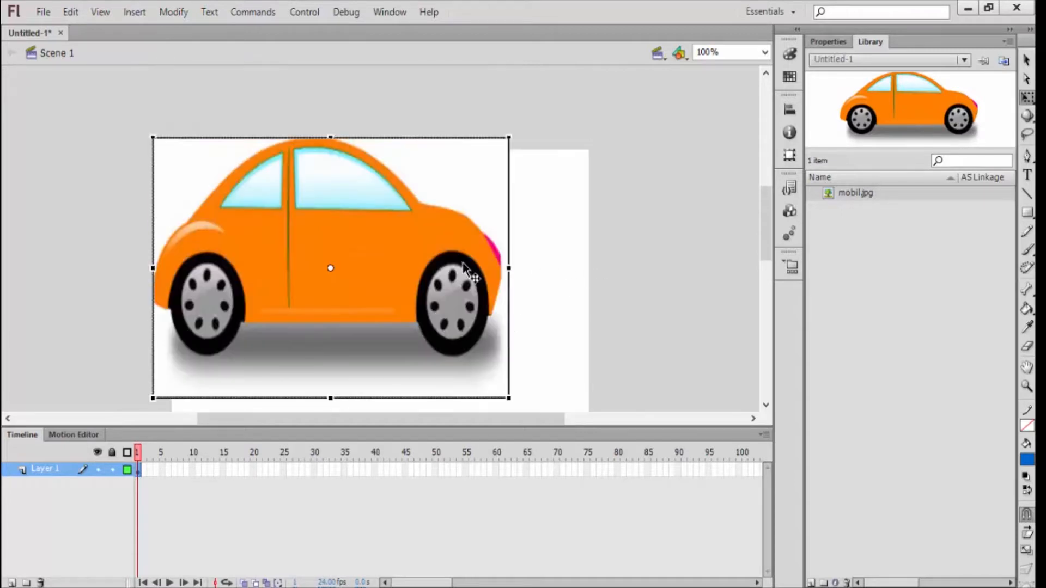
pyautogui.moveTo(336, 215); pyautogui.dragTo(380, 241)
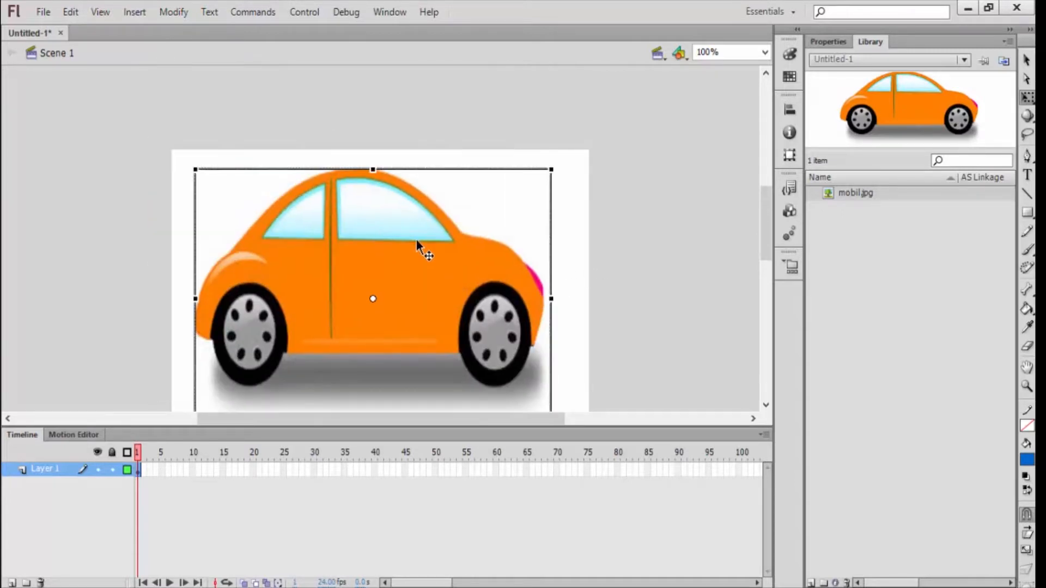
pyautogui.click(637, 248)
pyautogui.scroll(-3, 636, 248)
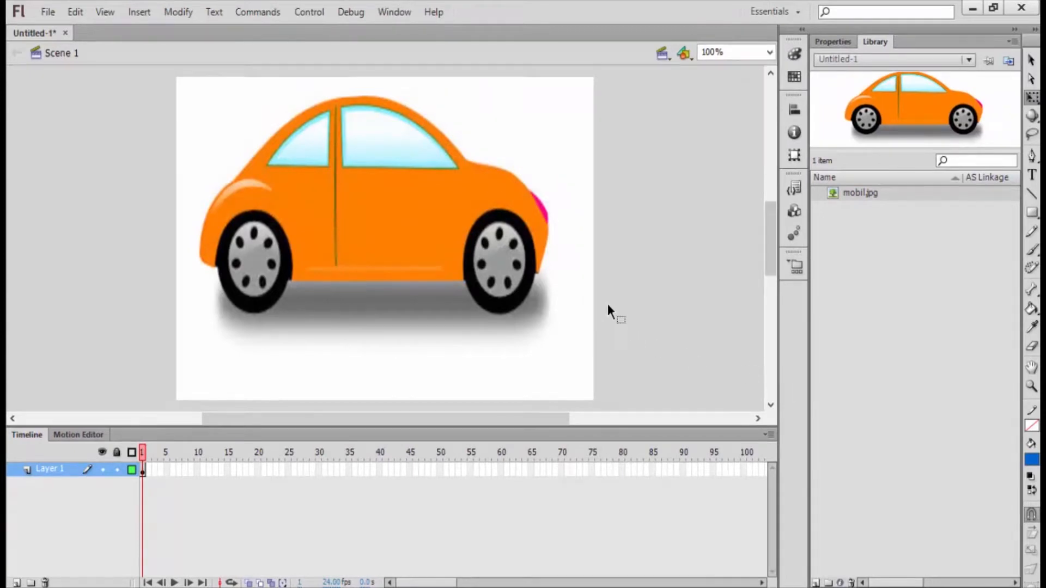
# Step: Set the stroke color to black and try a straight line along the car's rear roof edge
pyautogui.click(1031, 428)
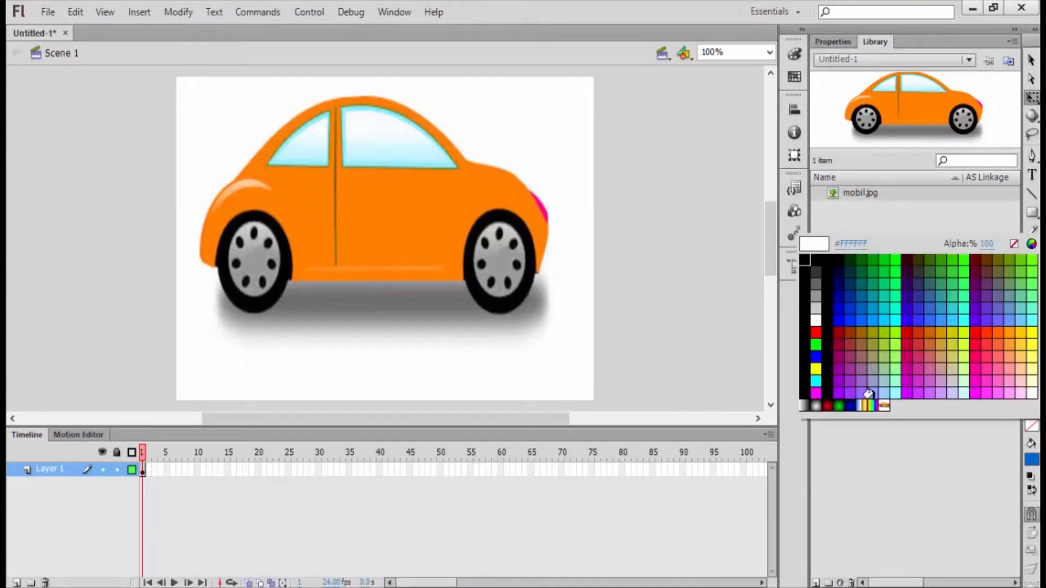
pyautogui.click(807, 293)
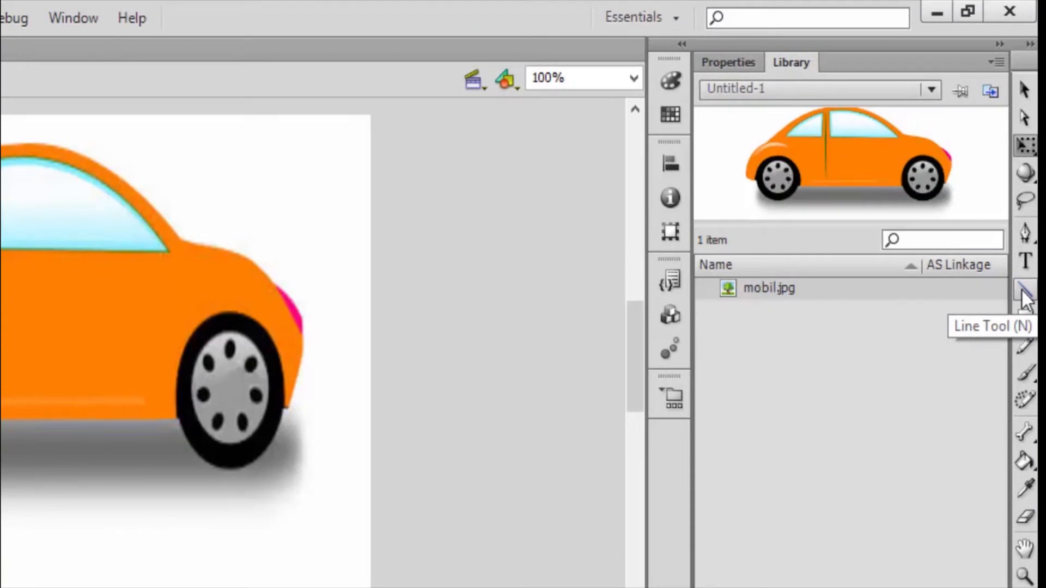
pyautogui.click(1023, 292)
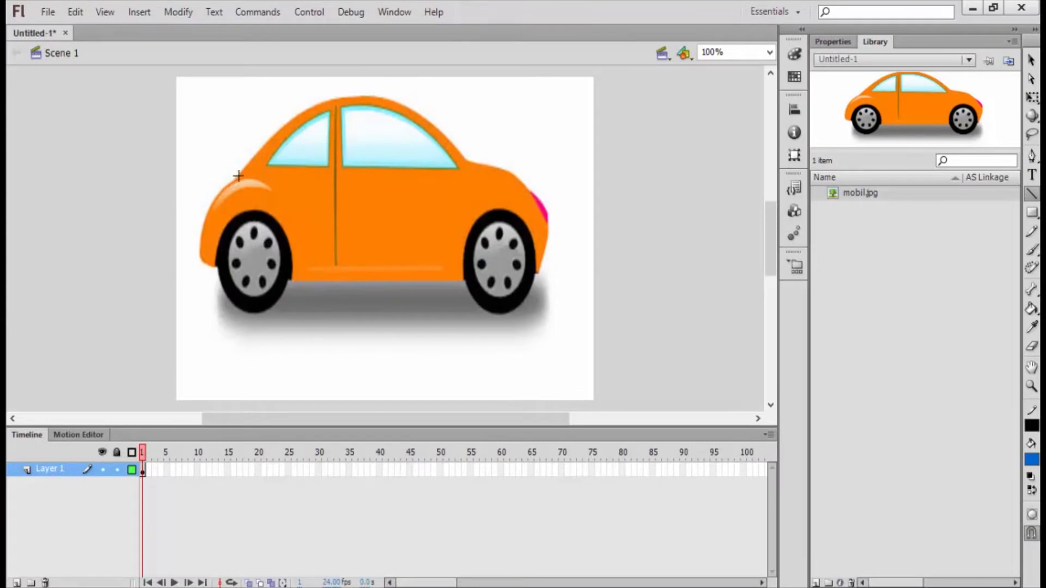
pyautogui.moveTo(238, 178); pyautogui.dragTo(323, 104)
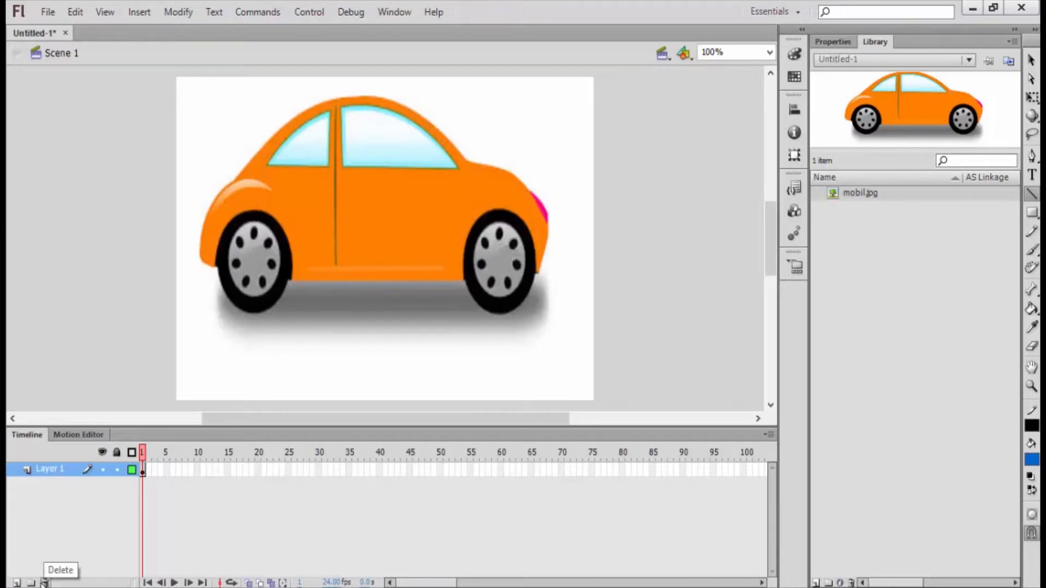
# Step: On a new layer above the locked car image layer, trace the car's rear fender with a line curved to the contour
pyautogui.click(17, 583)
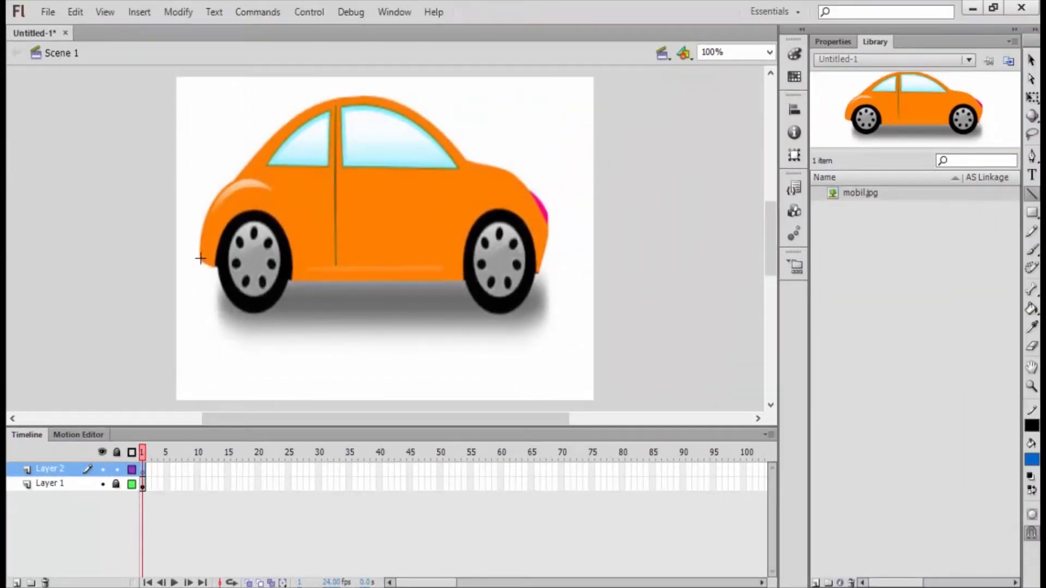
pyautogui.moveTo(201, 259); pyautogui.dragTo(229, 184)
pyautogui.click(1032, 79)
pyautogui.press('v')
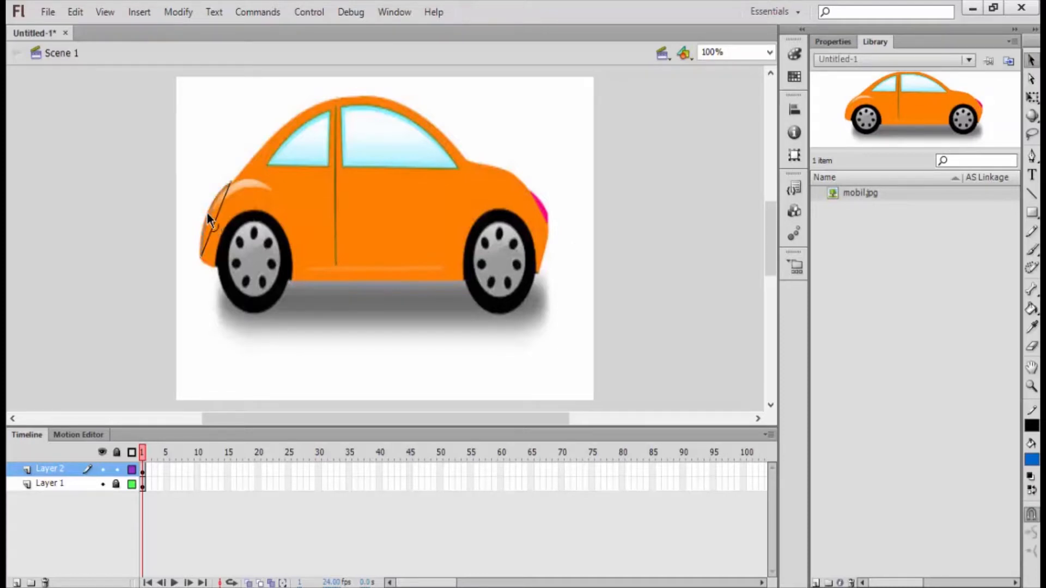
pyautogui.moveTo(210, 211); pyautogui.dragTo(204, 214)
# Step: Trace the rear roof slope with a line from the fender to the roof and bend it along the contour
pyautogui.press('n')
pyautogui.moveTo(232, 180); pyautogui.dragTo(319, 106)
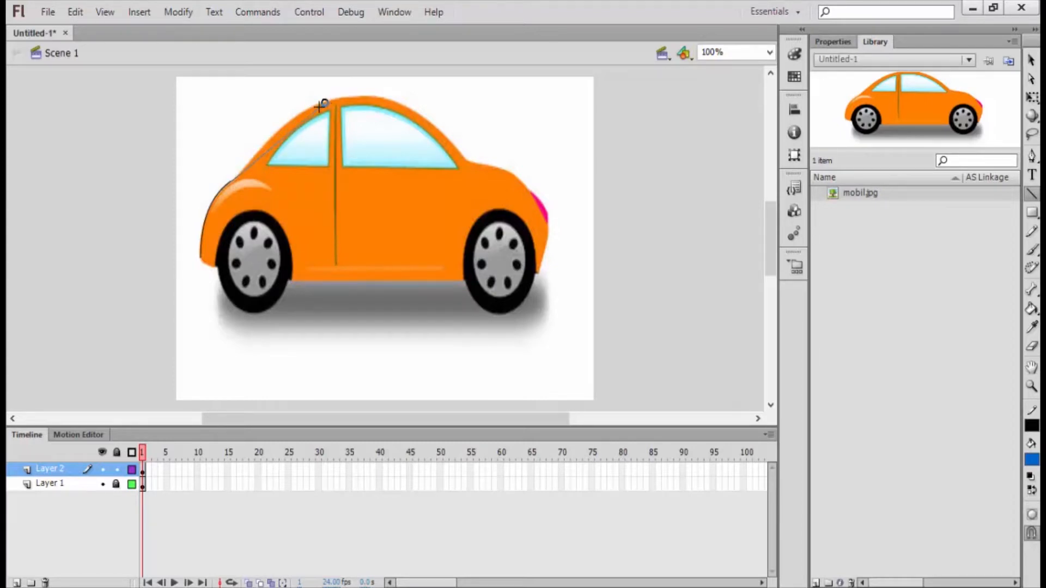
pyautogui.moveTo(320, 106); pyautogui.dragTo(325, 102)
pyautogui.press('v')
pyautogui.moveTo(278, 144); pyautogui.dragTo(286, 127)
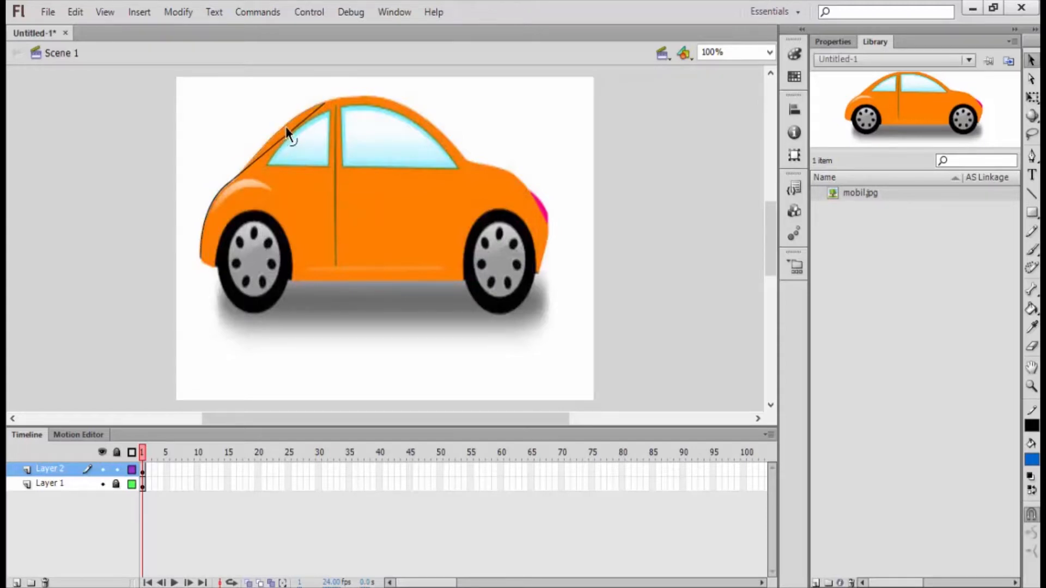
# Step: Continue the outline with a line across the top of the roof and curve it to match the roof
pyautogui.press('n')
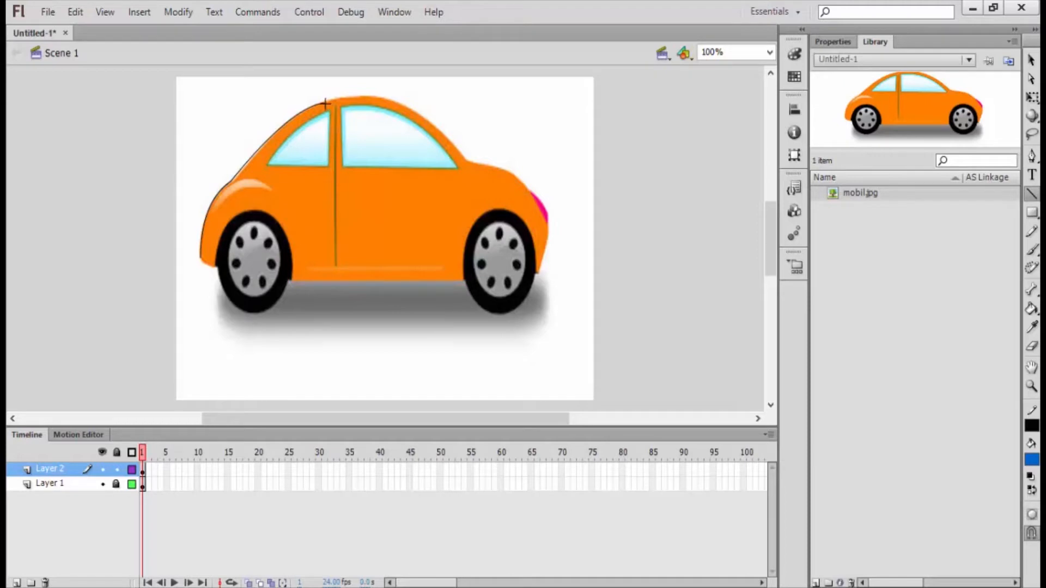
pyautogui.moveTo(323, 104); pyautogui.dragTo(404, 103)
pyautogui.press('v')
pyautogui.moveTo(367, 102); pyautogui.dragTo(366, 96)
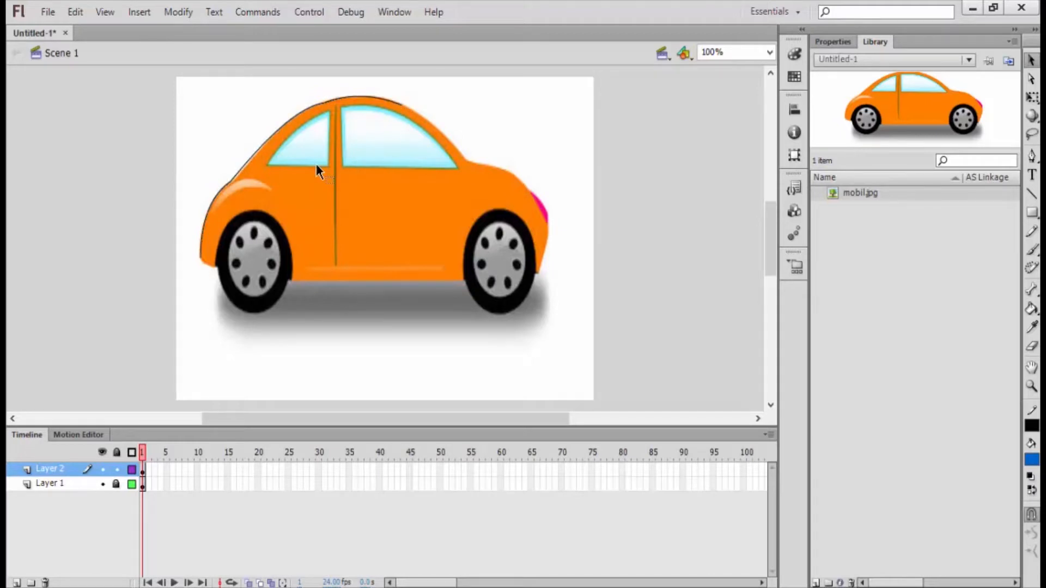
# Step: Draw a line down the windshield slope to the start of the hood and curve it along the car's edge
pyautogui.press('n')
pyautogui.moveTo(401, 105); pyautogui.dragTo(467, 162)
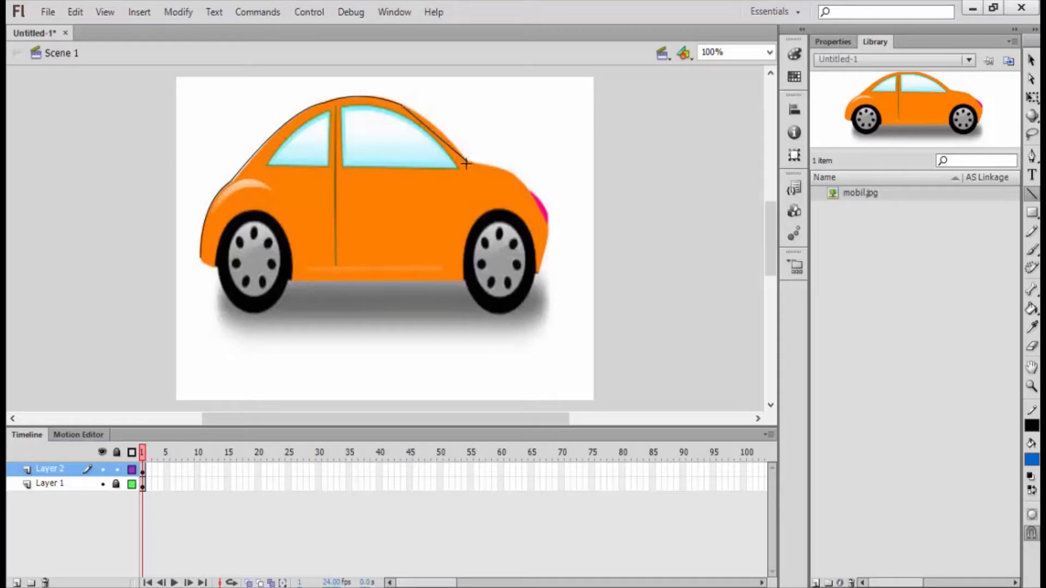
pyautogui.press('v')
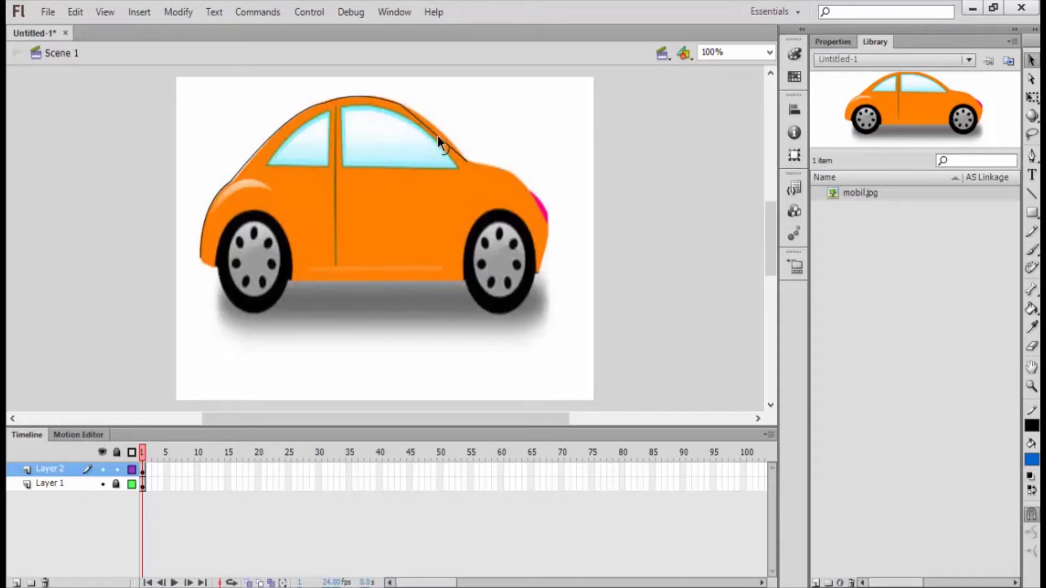
pyautogui.moveTo(438, 136); pyautogui.dragTo(440, 131)
# Step: Trace the hood and the front edge past the pink headlight with two connected lines, each curved to the contour
pyautogui.press('n')
pyautogui.moveTo(468, 161)
pyautogui.mouseDown()
pyautogui.moveTo(529, 191)
pyautogui.moveTo(499, 167)
pyautogui.mouseUp()
pyautogui.press('v')
pyautogui.press('n')
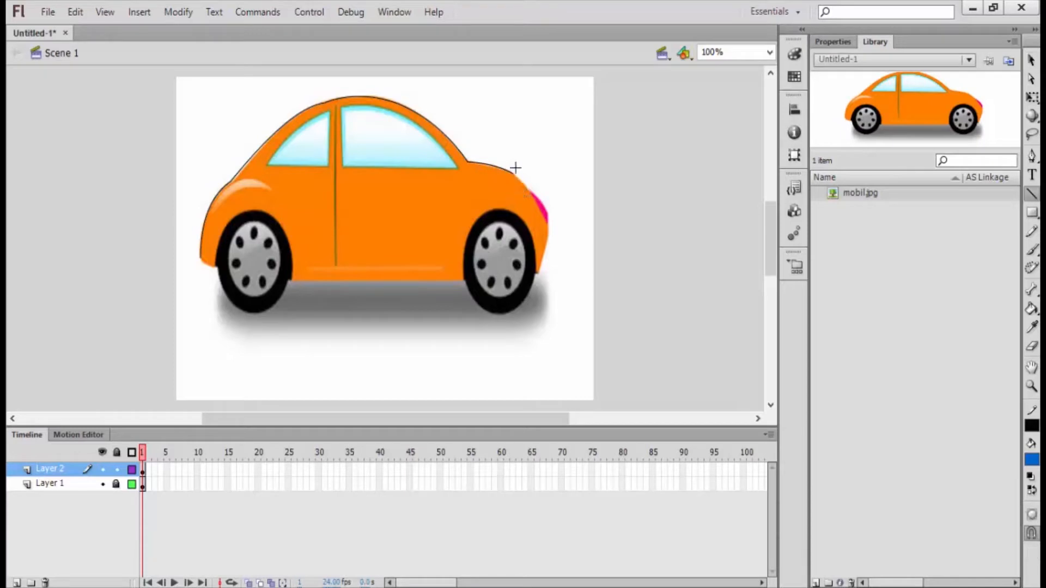
pyautogui.moveTo(509, 174)
pyautogui.mouseDown()
pyautogui.moveTo(542, 204)
pyautogui.moveTo(546, 228)
pyautogui.mouseUp()
pyautogui.press('v')
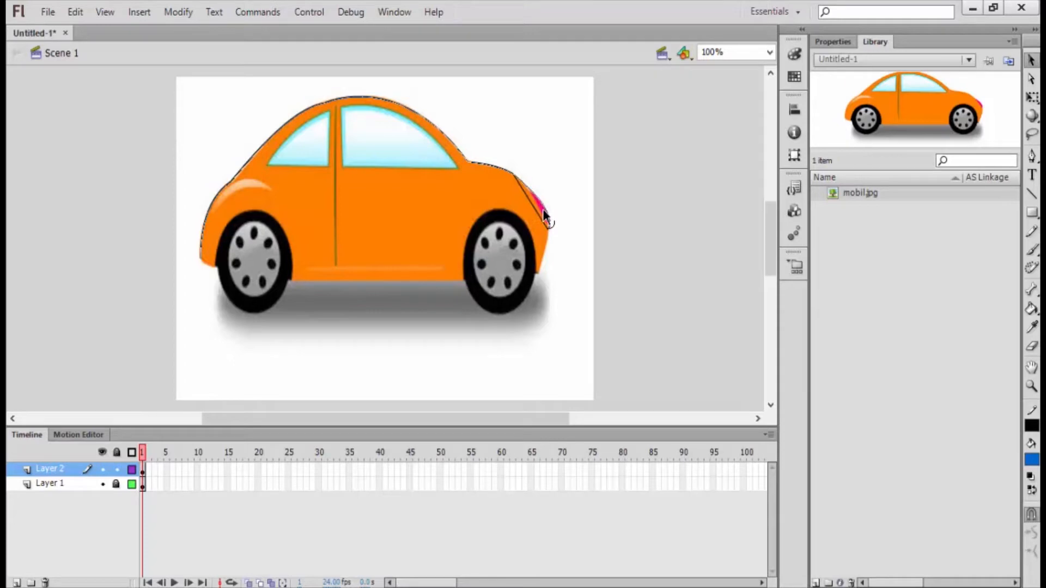
pyautogui.moveTo(538, 213); pyautogui.dragTo(543, 210)
# Step: Trace the front bumper edge from below the headlight to the front wheel and bend the line outward
pyautogui.press('n')
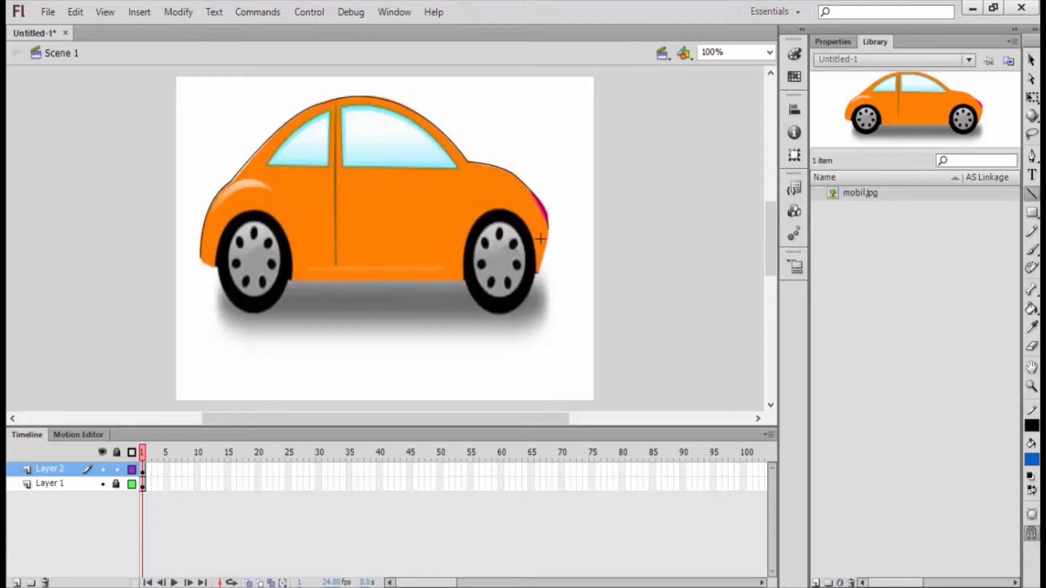
pyautogui.moveTo(548, 256); pyautogui.dragTo(537, 273)
pyautogui.press('v')
pyautogui.moveTo(544, 248); pyautogui.dragTo(547, 250)
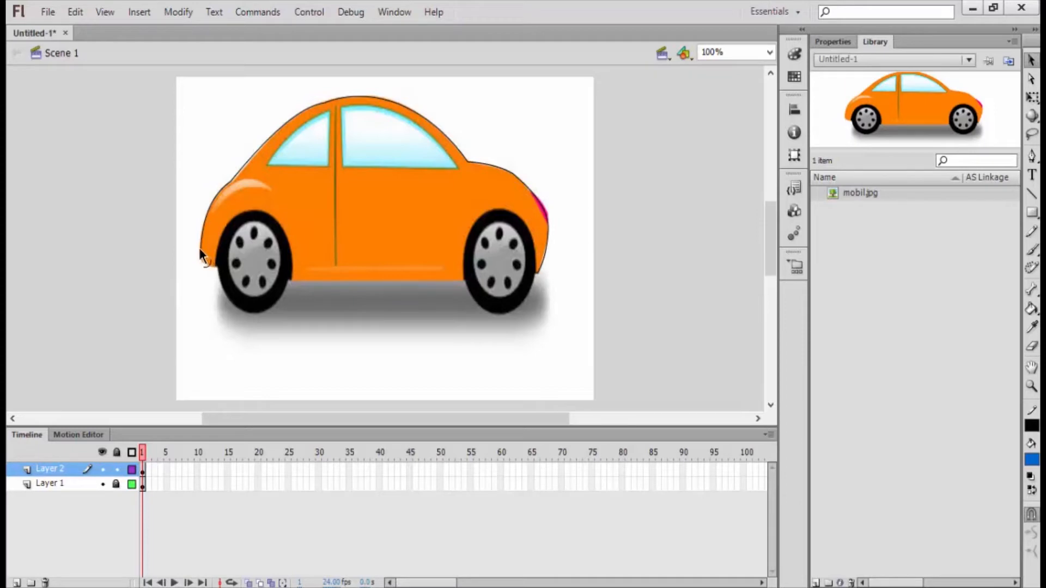
# Step: Trace the lower rear bumper corner up to the rear wheel with a short line and round it to the contour
pyautogui.press('n')
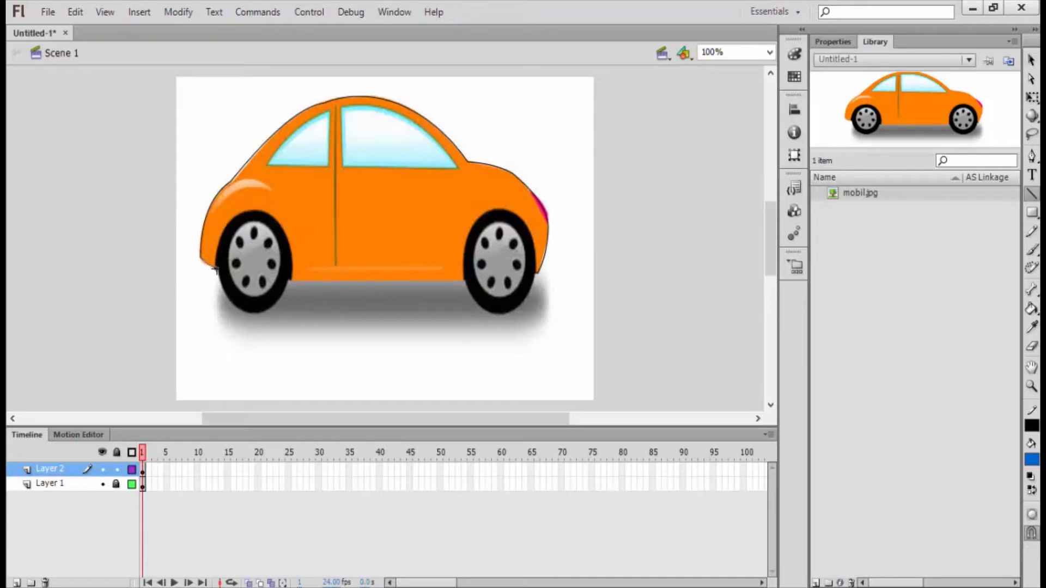
pyautogui.press('v')
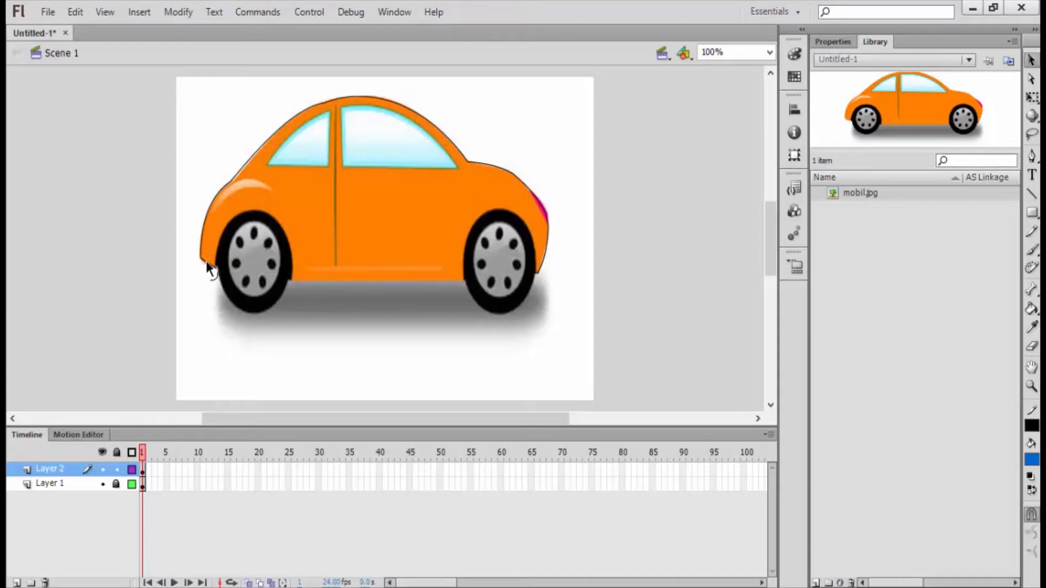
pyautogui.doubleClick(207, 269)
pyautogui.click(218, 279)
# Step: Trace the rear wheel arch from the lower bumper corner to the arch top with a line curved around the tire
pyautogui.press('n')
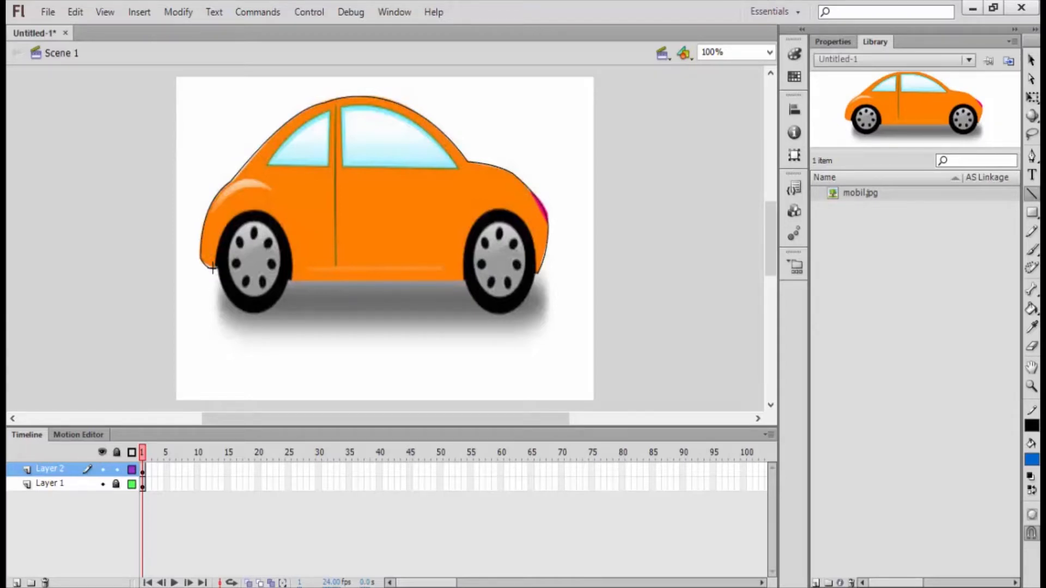
pyautogui.moveTo(216, 269)
pyautogui.mouseDown()
pyautogui.moveTo(218, 238)
pyautogui.moveTo(244, 212)
pyautogui.mouseUp()
pyautogui.press('v')
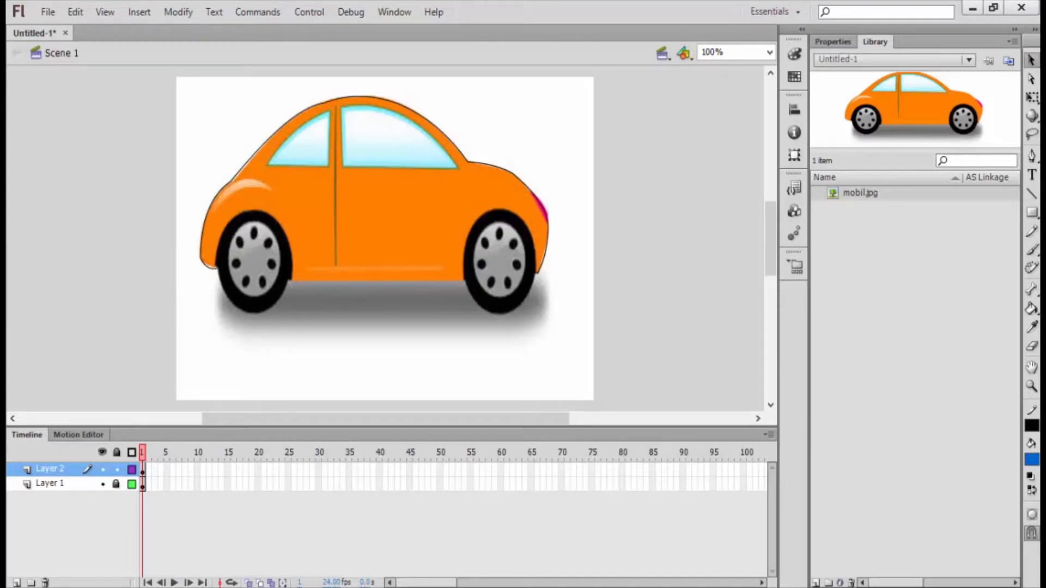
pyautogui.moveTo(227, 244); pyautogui.dragTo(217, 238)
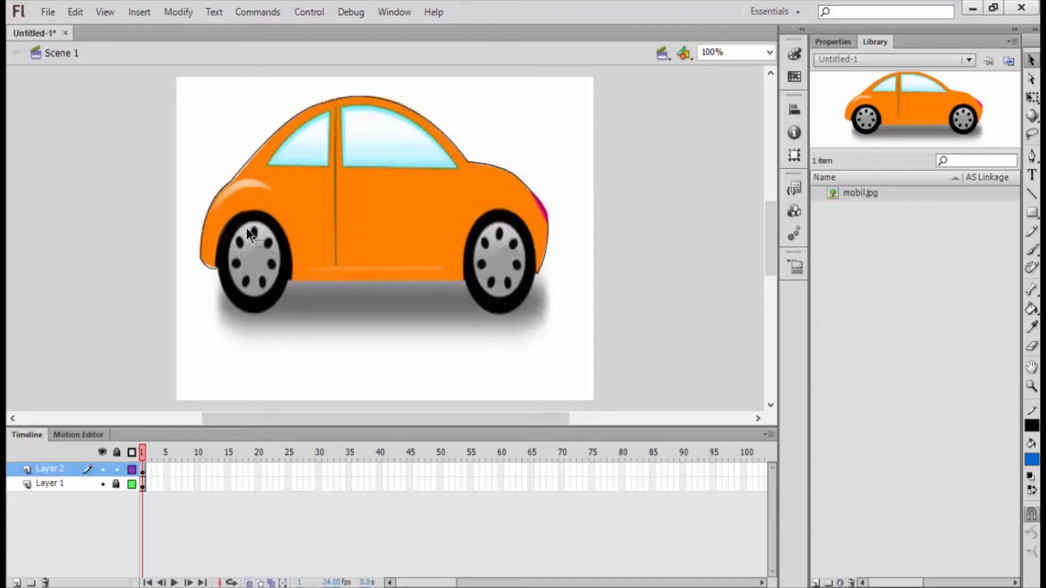
# Step: Continue over the top of the rear wheel with a connected line and bend it upward to the tire's edge
pyautogui.press('n')
pyautogui.moveTo(245, 211); pyautogui.dragTo(285, 232)
pyautogui.press('v')
pyautogui.doubleClick(274, 224)
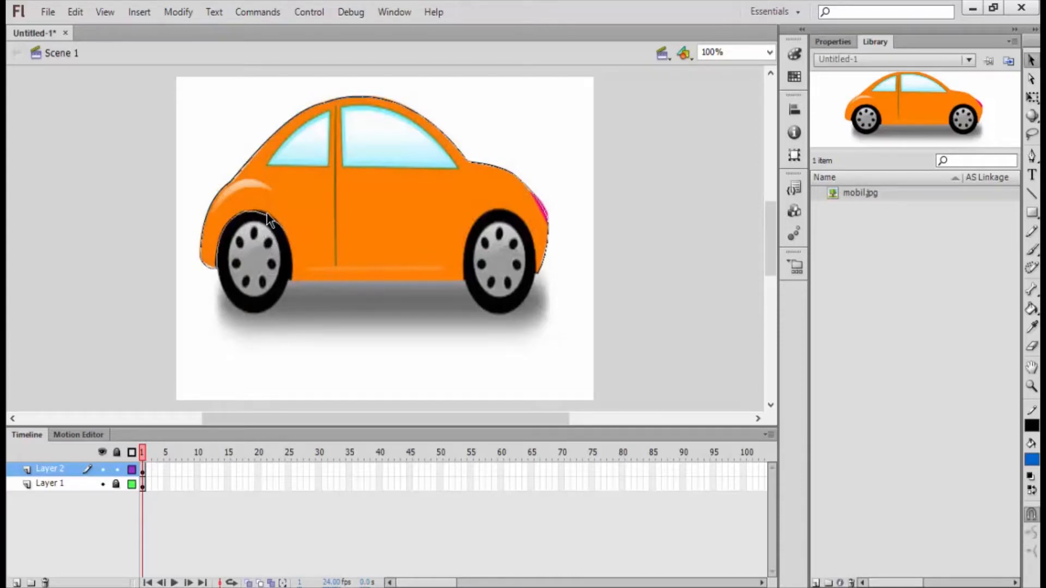
pyautogui.click(279, 233)
# Step: Trace the front side of the rear wheel arch down to the car's underside and curve the line to the tire
pyautogui.press('n')
pyautogui.moveTo(285, 232); pyautogui.dragTo(288, 282)
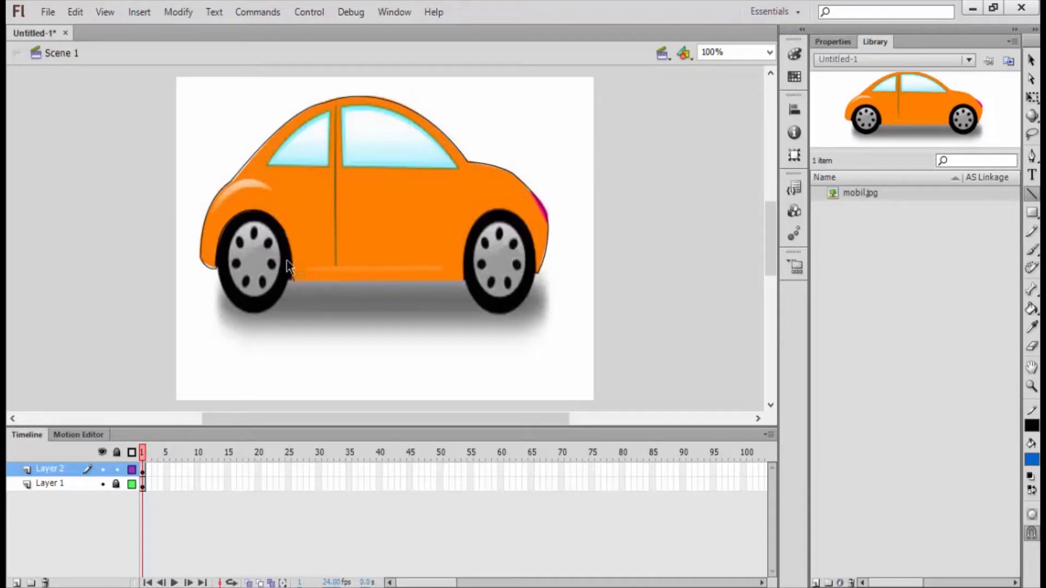
pyautogui.press('v')
pyautogui.doubleClick(293, 259)
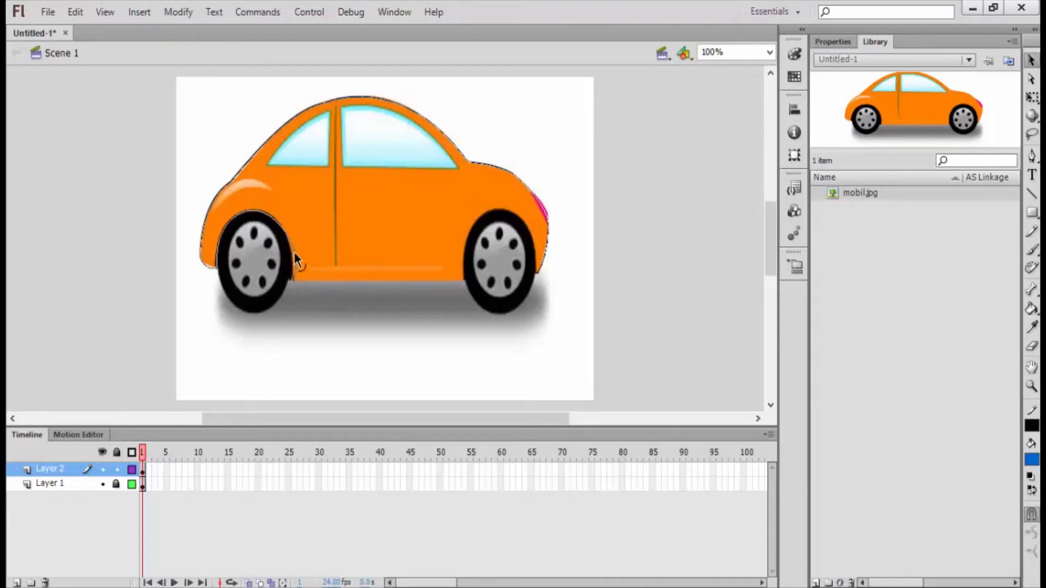
pyautogui.press('Escape')
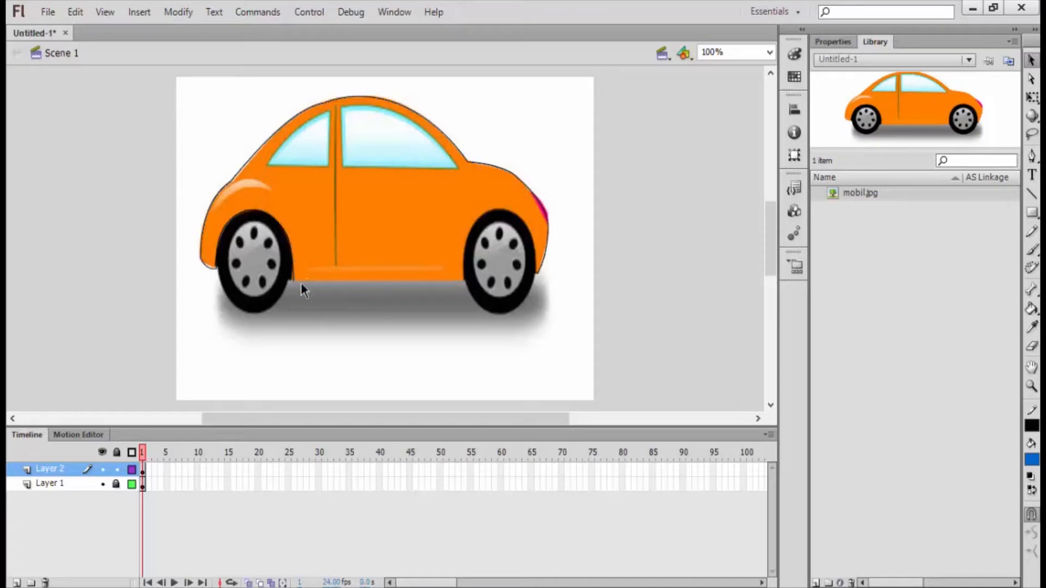
# Step: Draw a straight line along the underside between the wheels and trace the front wheel arch's rear side with a curved line
pyautogui.press('n')
pyautogui.moveTo(294, 282); pyautogui.dragTo(464, 282)
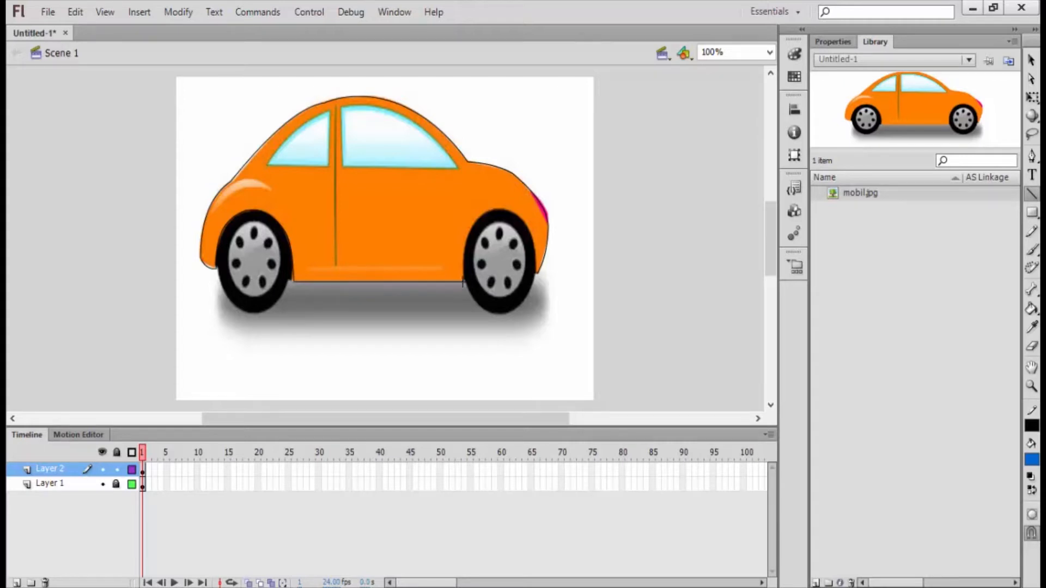
pyautogui.moveTo(464, 281); pyautogui.dragTo(485, 212)
pyautogui.press('v')
pyautogui.doubleClick(469, 245)
pyautogui.click(466, 237)
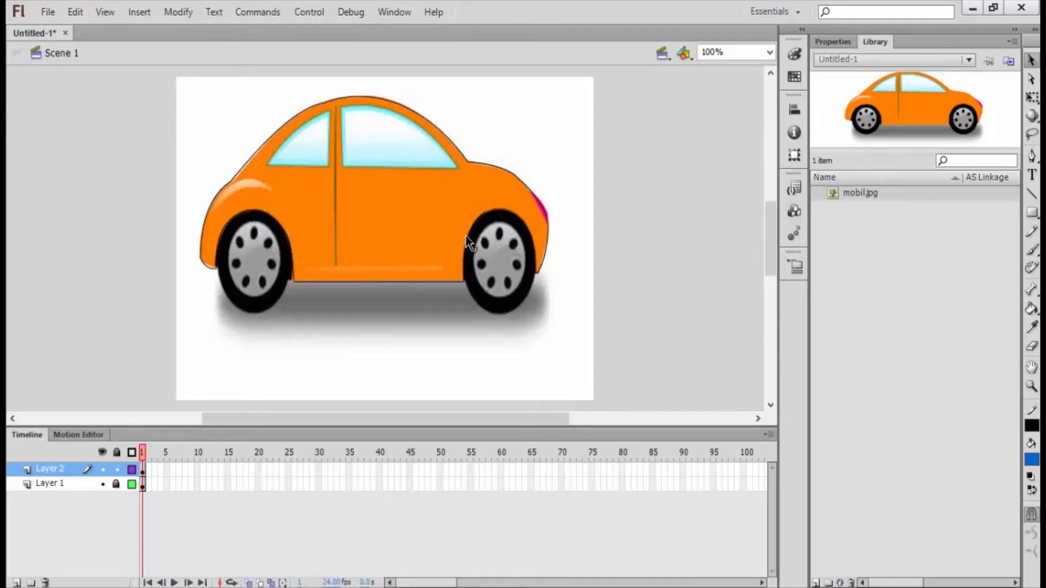
# Step: Trace the top of the front wheel with a curved line and close the body outline with a line to the front bumper's tip
pyautogui.press('n')
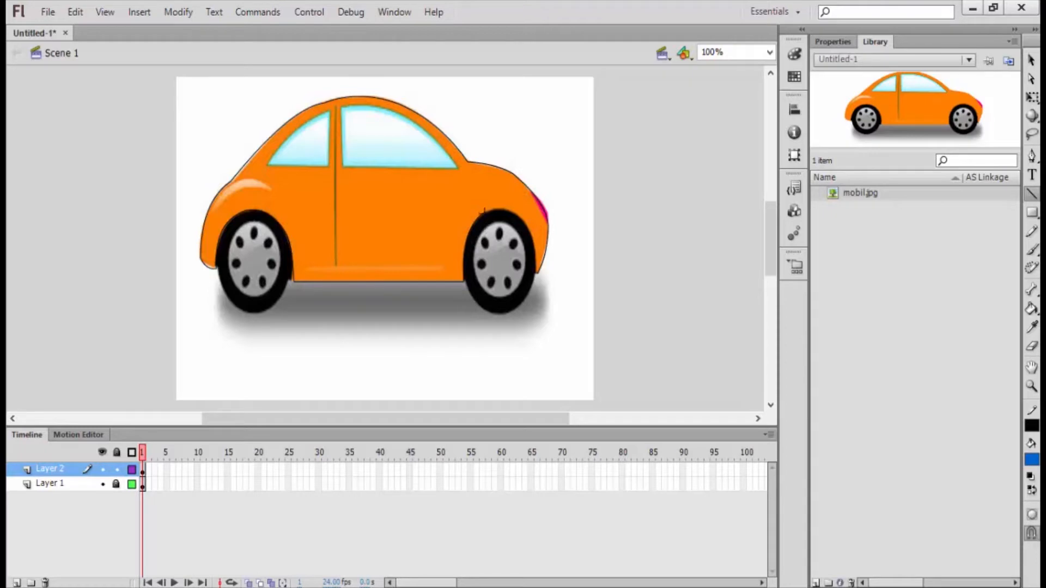
pyautogui.moveTo(486, 211); pyautogui.dragTo(533, 235)
pyautogui.press('v')
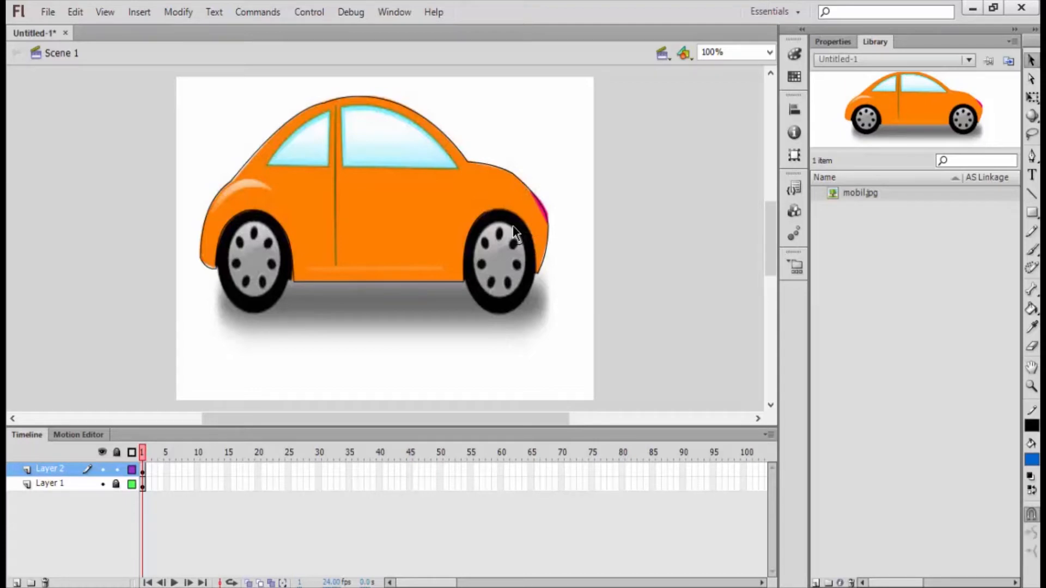
pyautogui.doubleClick(520, 217)
pyautogui.moveTo(518, 216); pyautogui.dragTo(518, 216)
pyautogui.press('n')
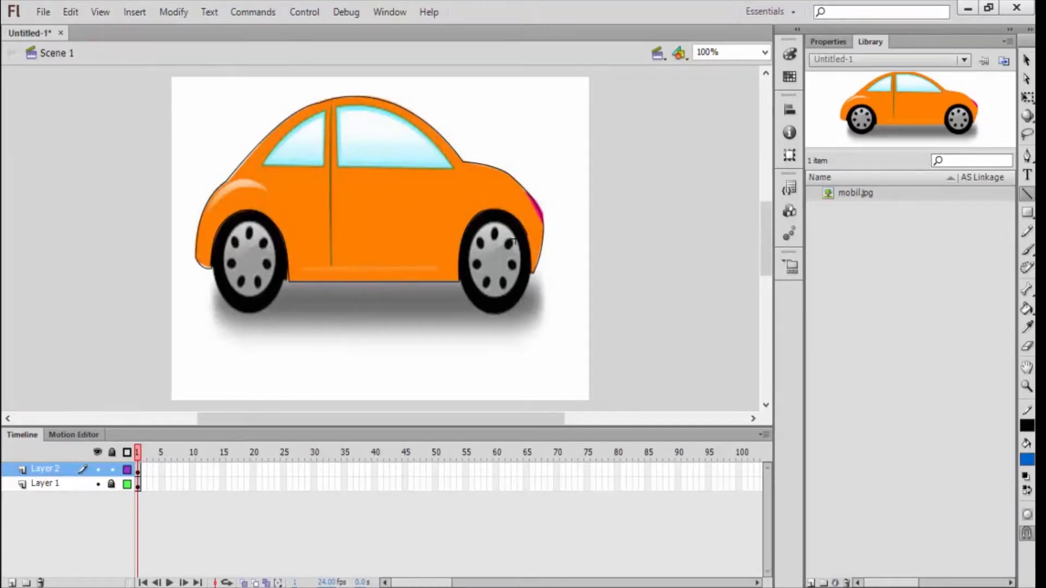
pyautogui.moveTo(527, 230); pyautogui.dragTo(533, 273)
# Step: Outline the rear window with three connected lines and bend the diagonal one up to the window's curved edge
pyautogui.moveTo(318, 170)
pyautogui.mouseDown()
pyautogui.moveTo(325, 111)
pyautogui.moveTo(266, 165)
pyautogui.mouseUp()
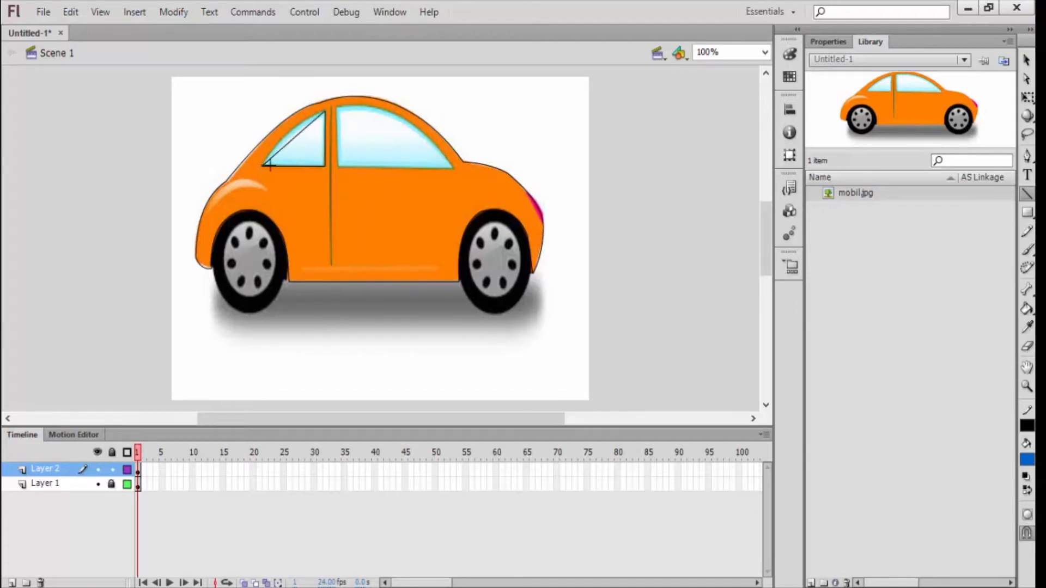
pyautogui.press('v')
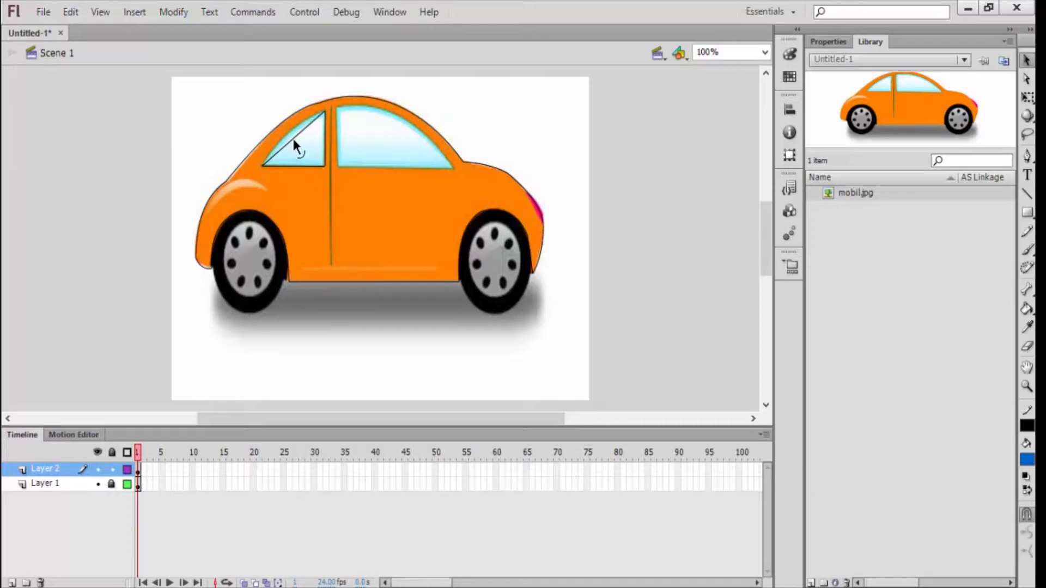
pyautogui.click(292, 133)
pyautogui.press('Delete')
# Step: Outline the front window with three connected lines and bend the diagonal one up to the window's curved edge
pyautogui.press('n')
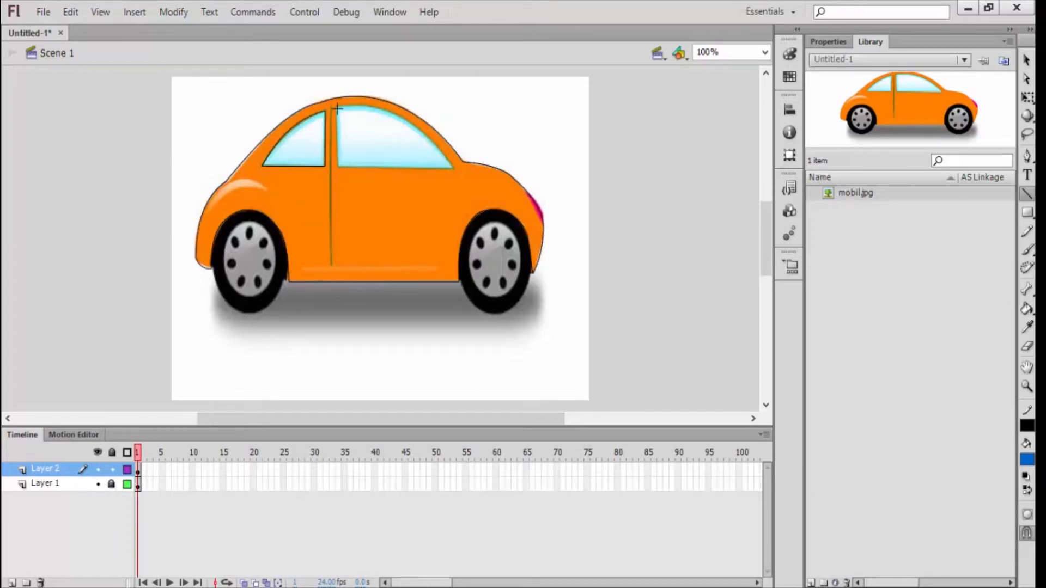
pyautogui.moveTo(335, 109); pyautogui.dragTo(452, 169)
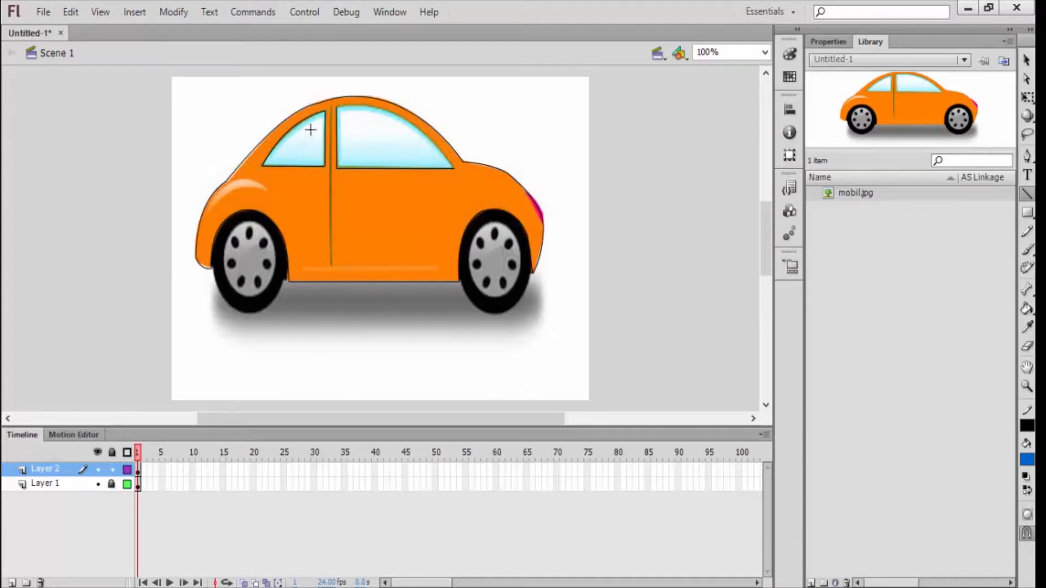
pyautogui.moveTo(337, 108); pyautogui.dragTo(453, 167)
pyautogui.press('v')
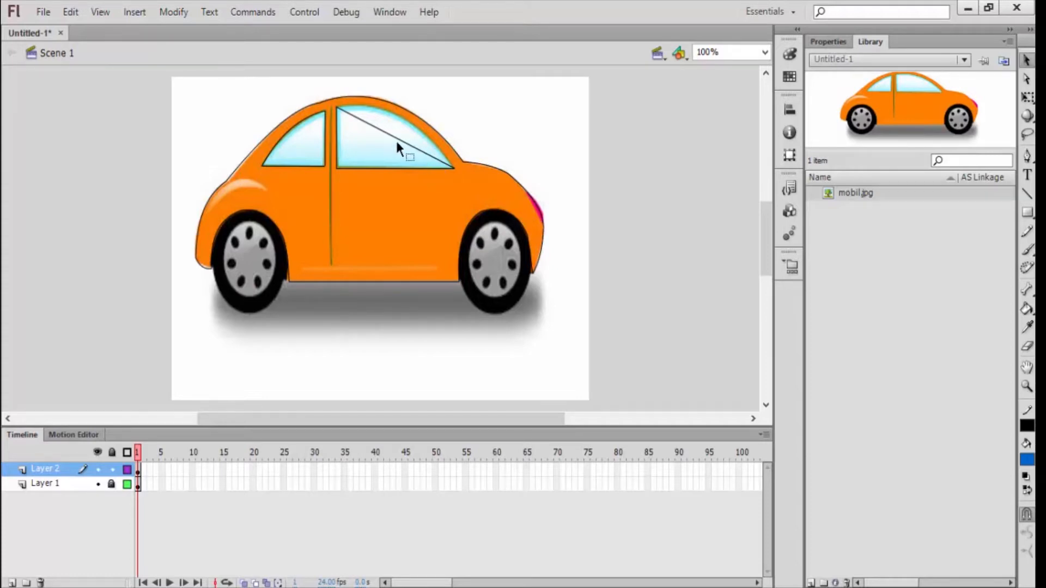
pyautogui.moveTo(399, 143); pyautogui.dragTo(403, 114)
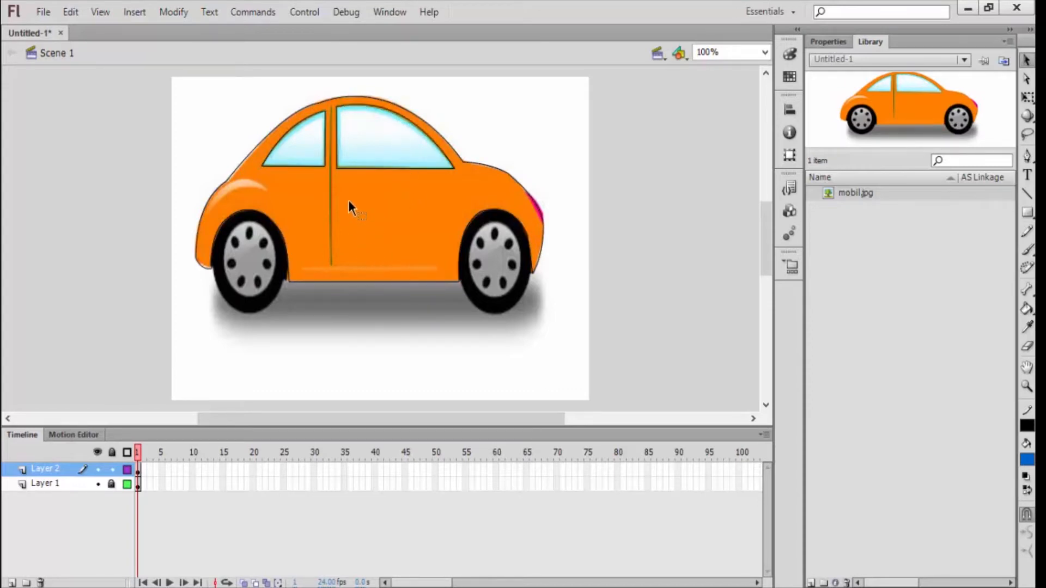
# Step: Toggle the visibility of Layer 1 to check the tracing against the picture and leave that layer hidden
pyautogui.press('v')
pyautogui.click(99, 485)
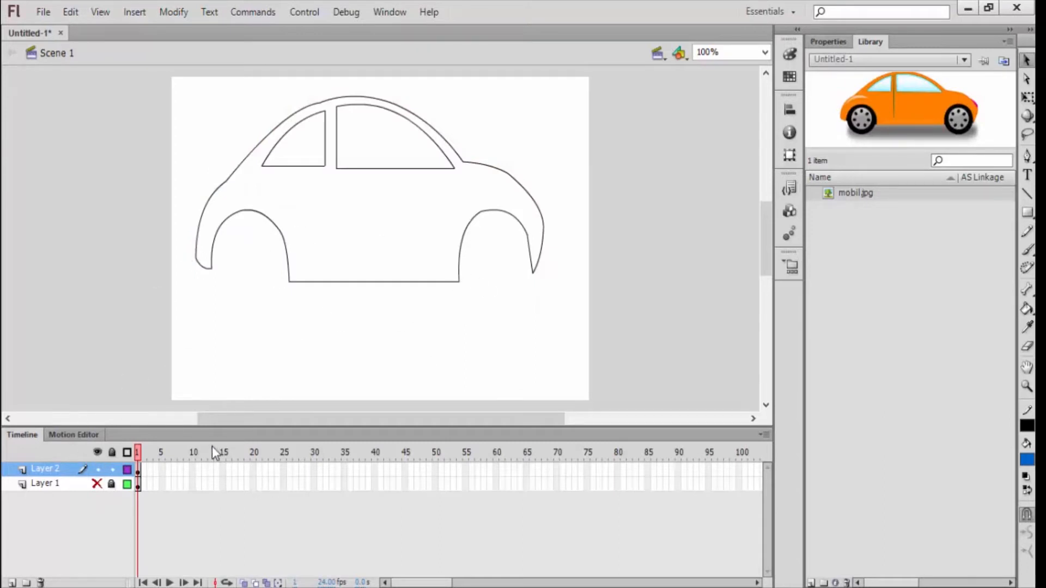
pyautogui.click(98, 485)
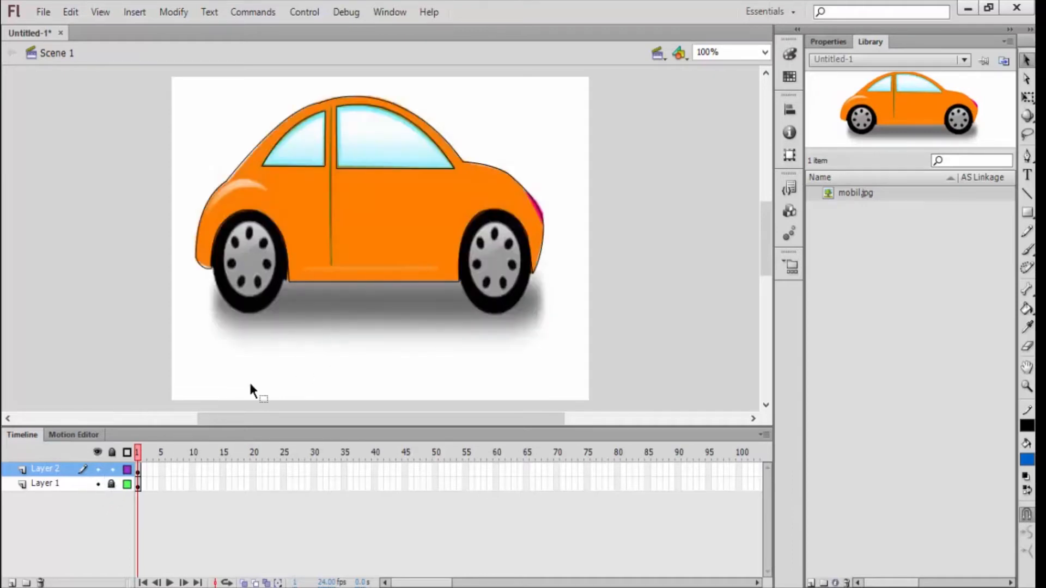
pyautogui.click(99, 485)
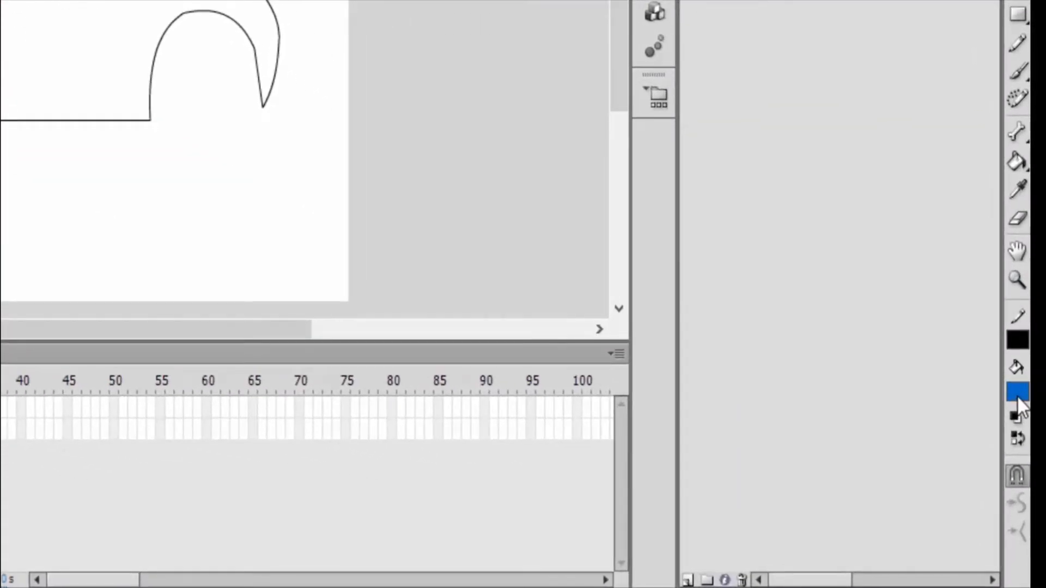
# Step: Set the fill color to orange and fill the car body with the Paint Bucket tool
pyautogui.click(1018, 397)
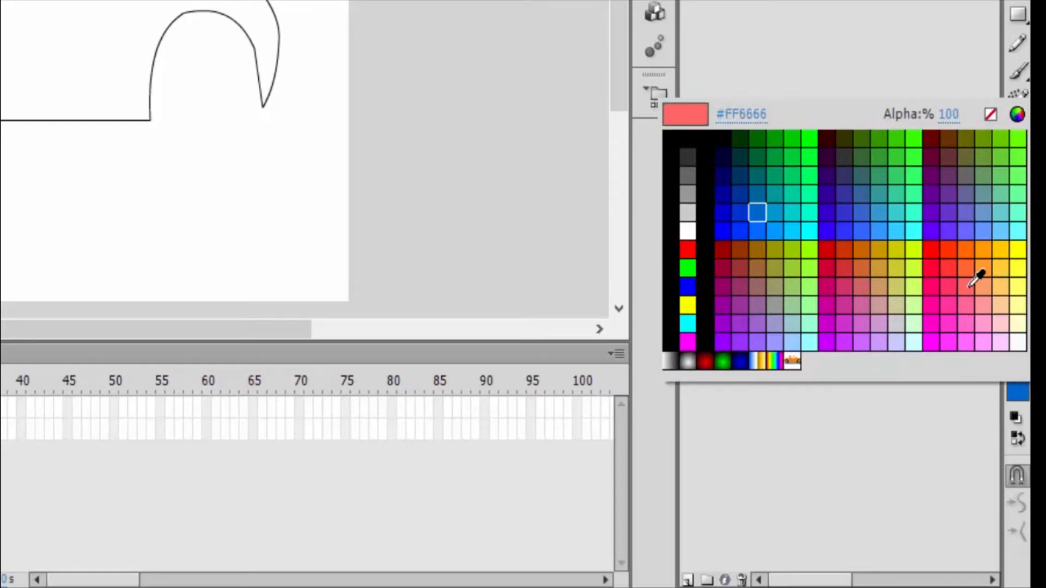
pyautogui.click(984, 253)
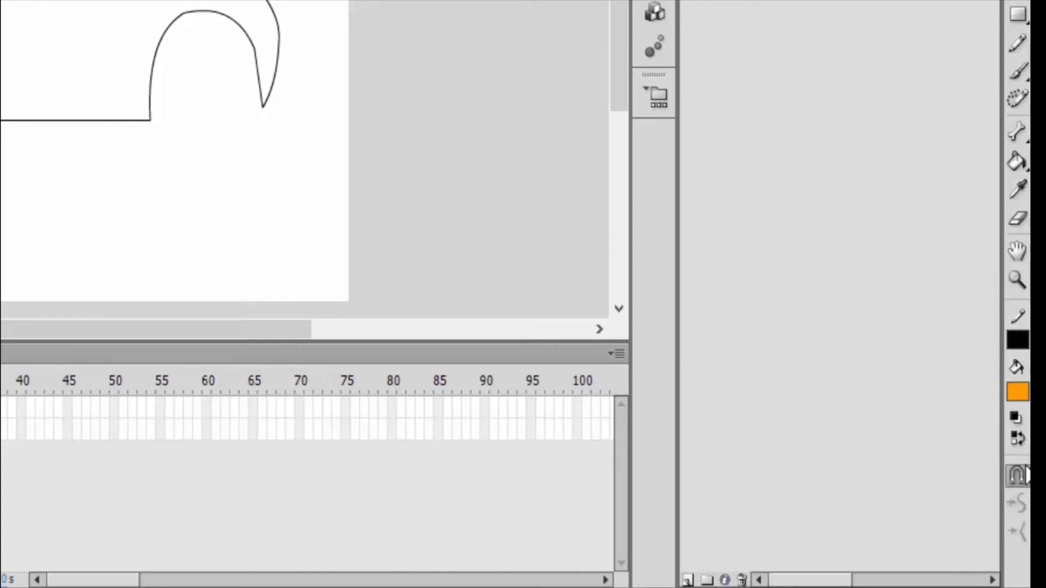
pyautogui.click(1017, 162)
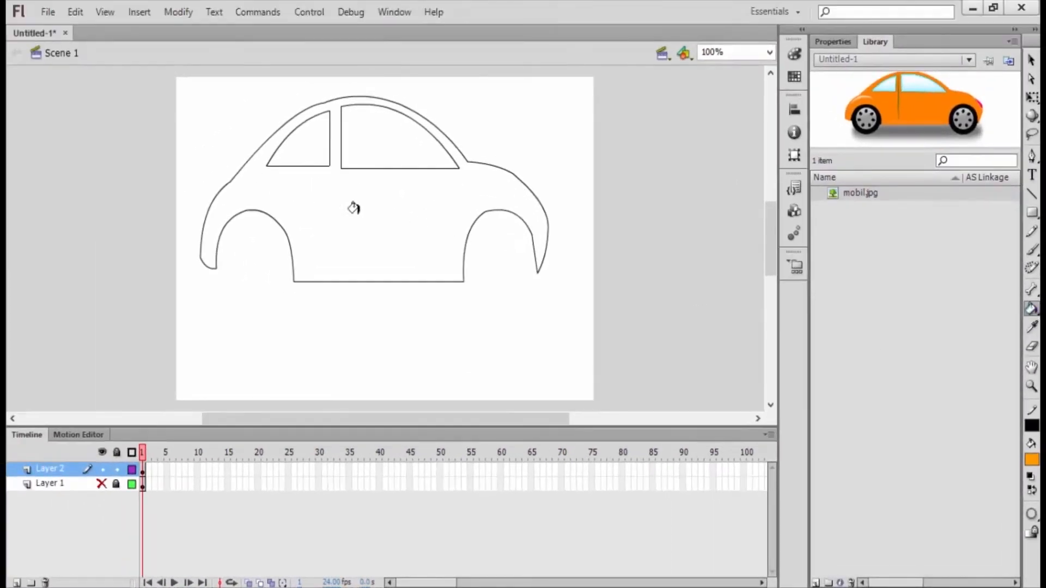
pyautogui.click(331, 207)
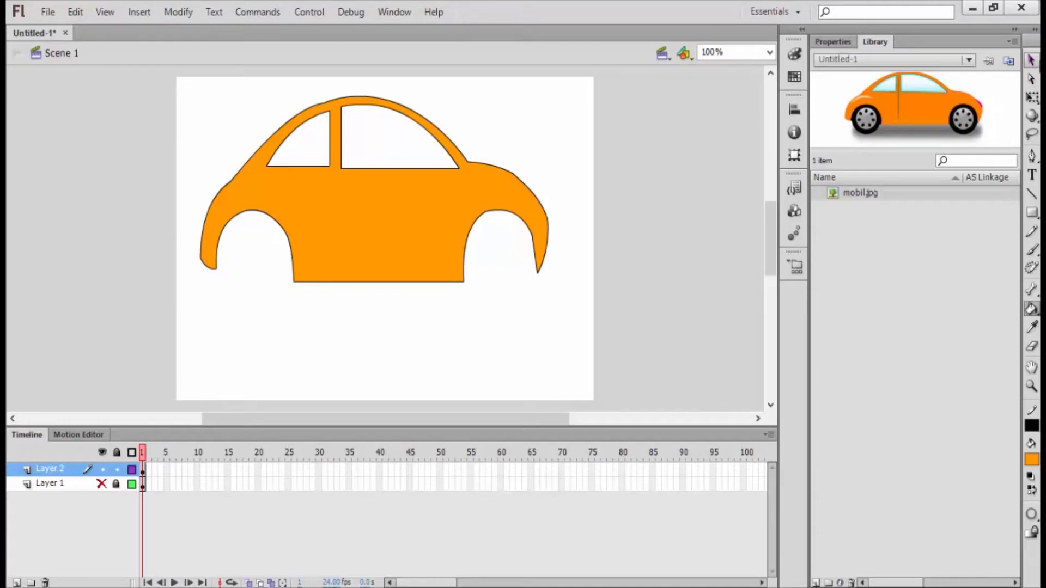
# Step: View the Paint Bucket tool's gap closing options without changing the setting
pyautogui.click(1032, 61)
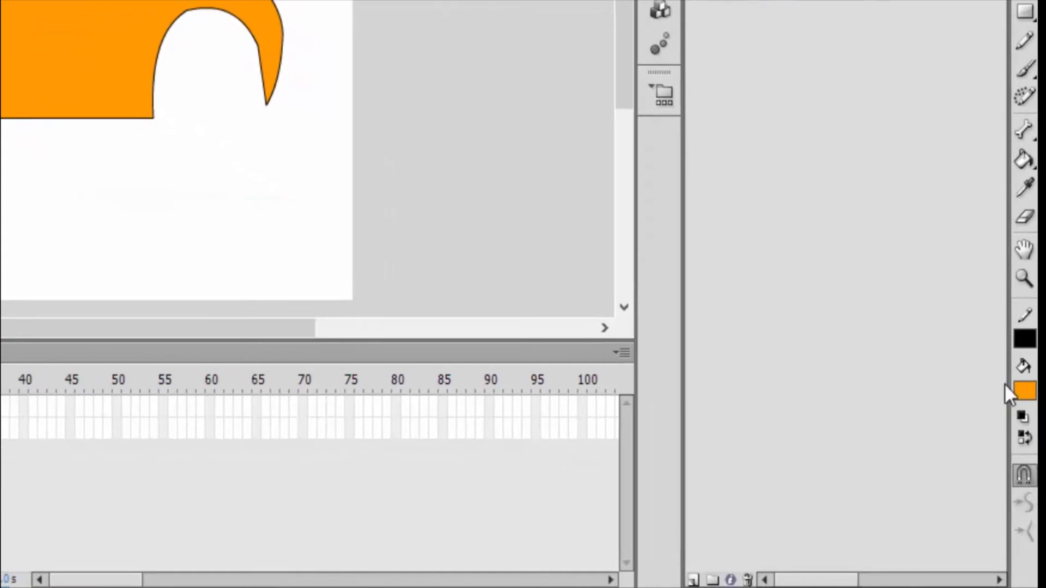
pyautogui.click(1024, 160)
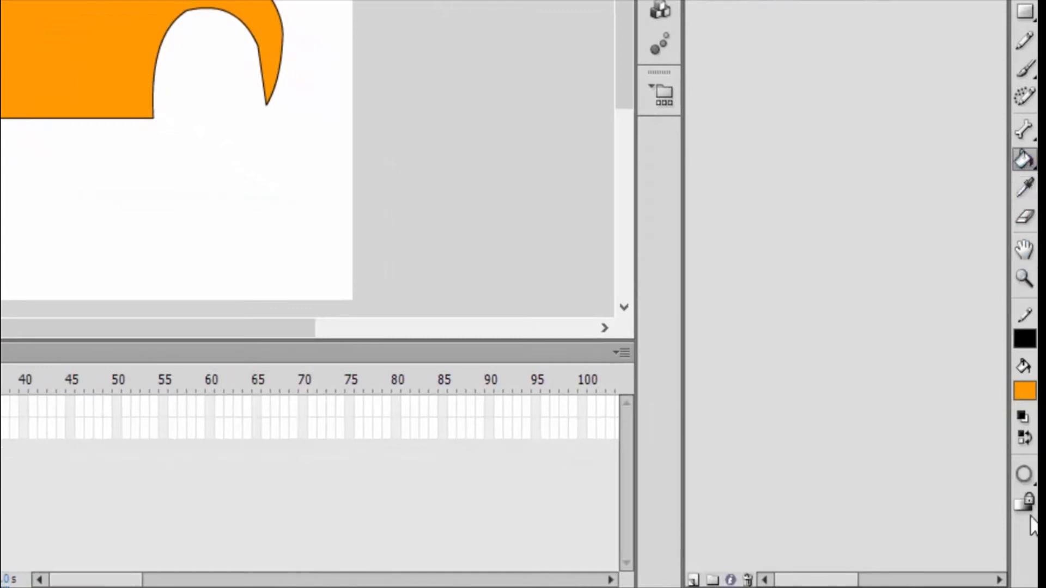
pyautogui.click(1029, 480)
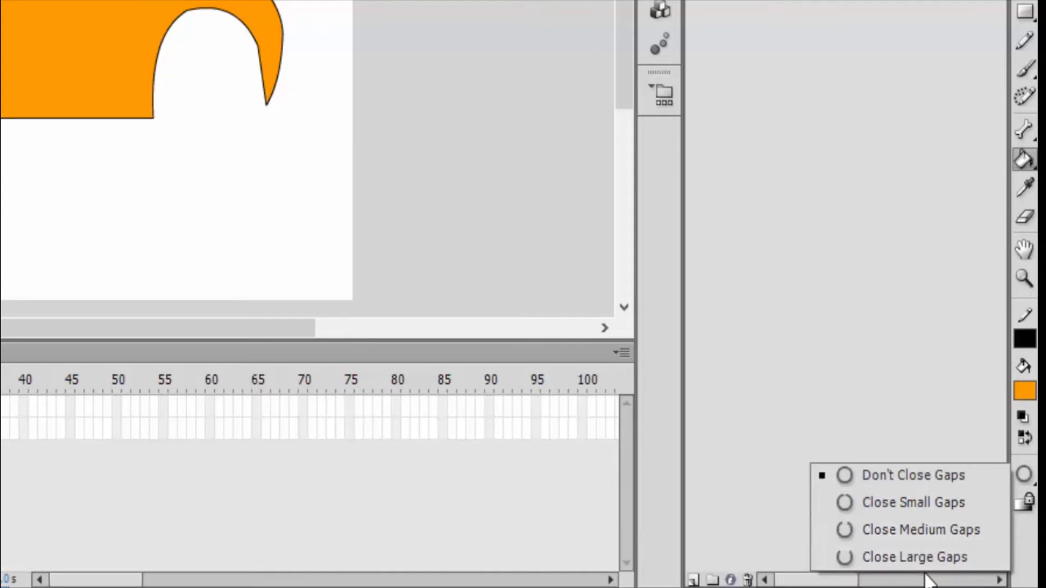
pyautogui.click(761, 303)
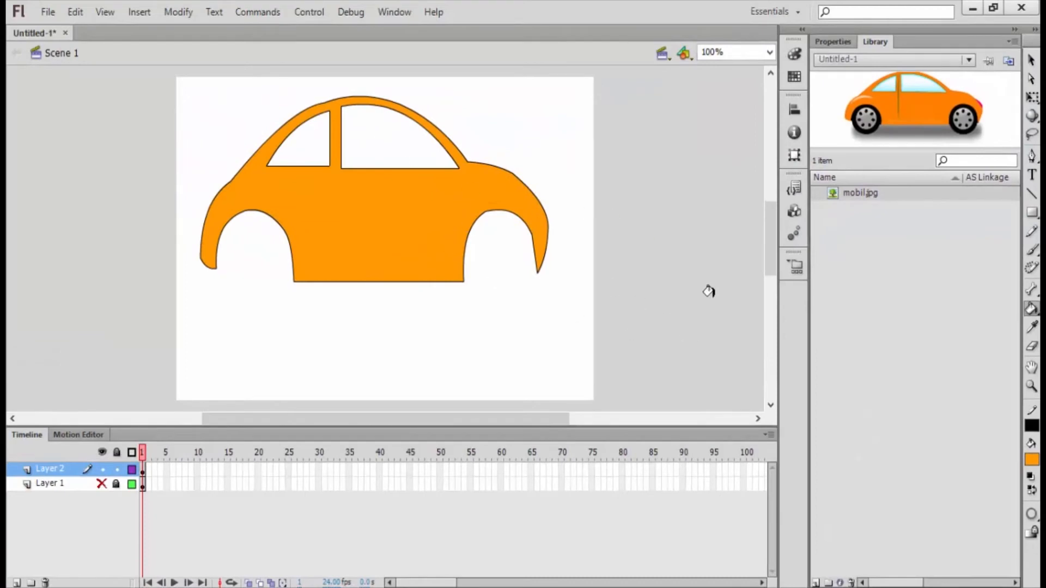
# Step: Fill the rear window with turquoise and the front window with light blue #33CCFF
pyautogui.click(1031, 462)
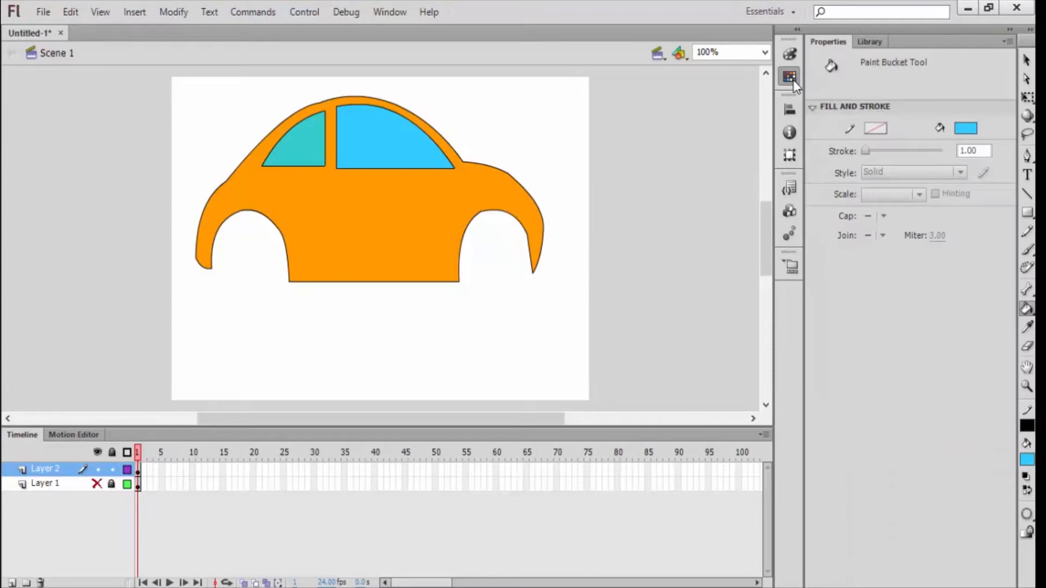
# Step: Set the fill to a linear gradient from teal #008A91 to white, with the teal stop at the gradient's start
pyautogui.click(792, 79)
pyautogui.click(790, 59)
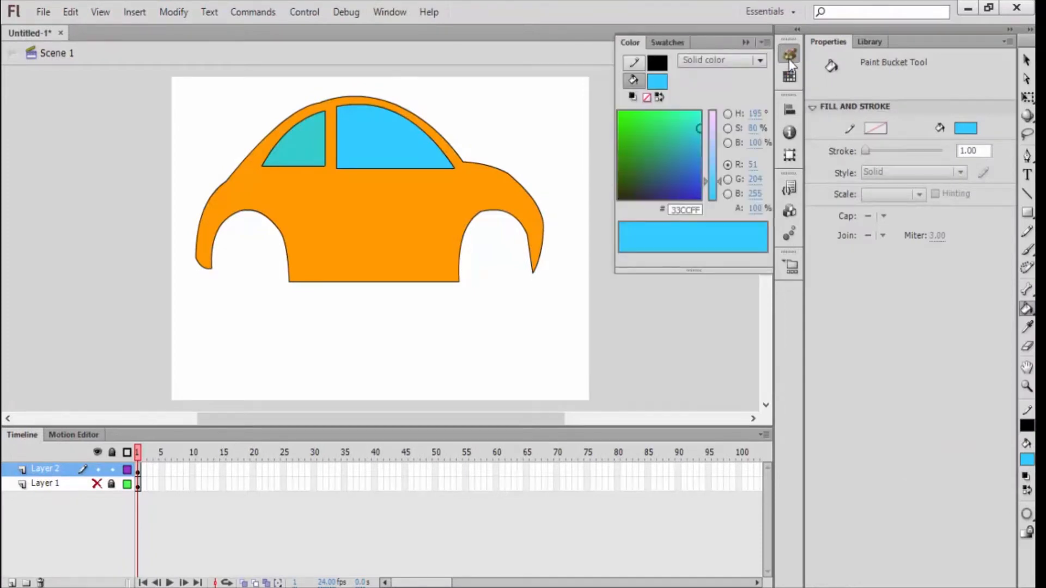
pyautogui.click(760, 65)
pyautogui.click(730, 113)
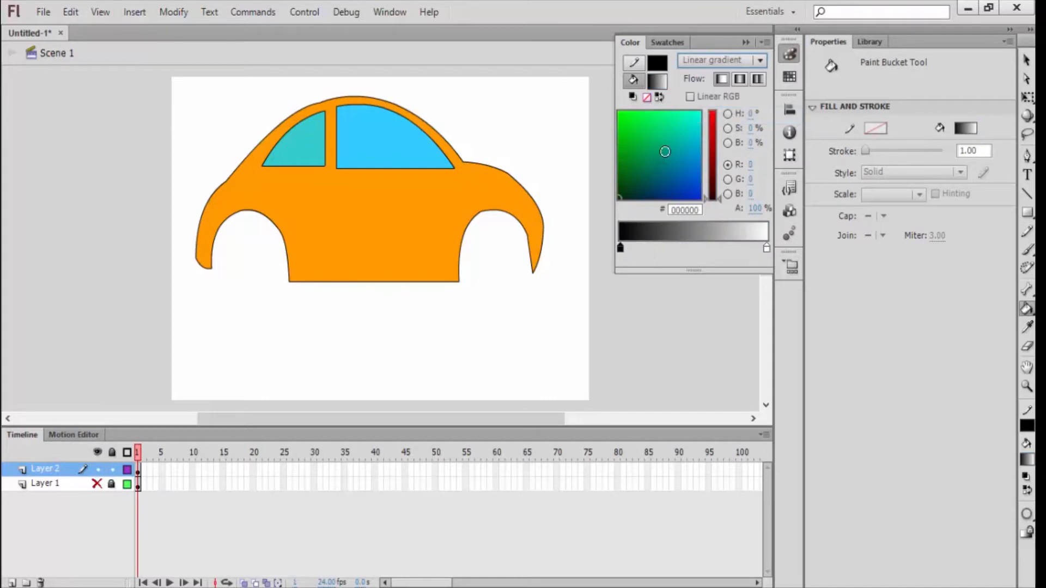
pyautogui.click(665, 151)
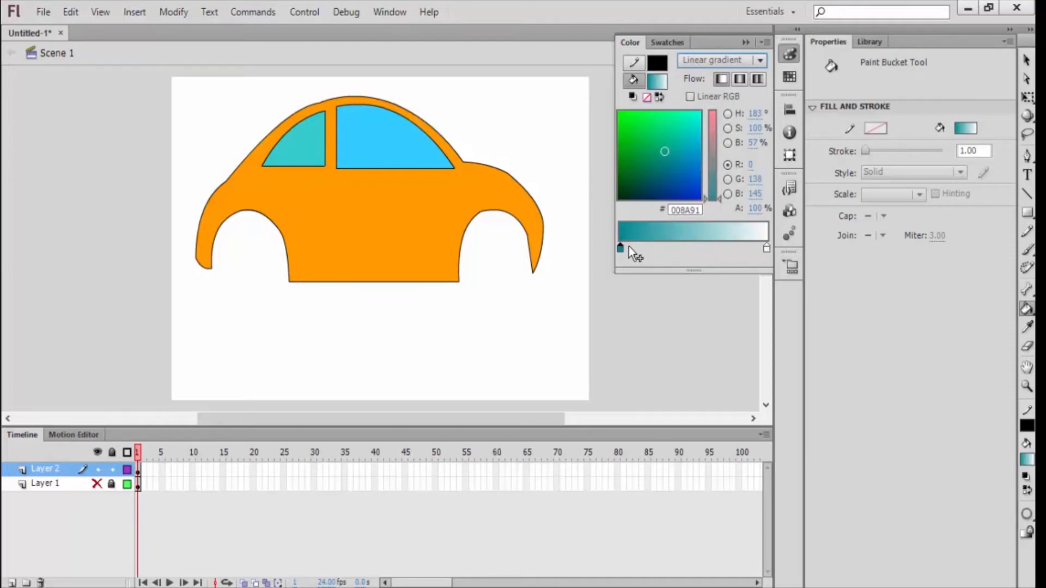
pyautogui.moveTo(622, 250); pyautogui.dragTo(691, 249)
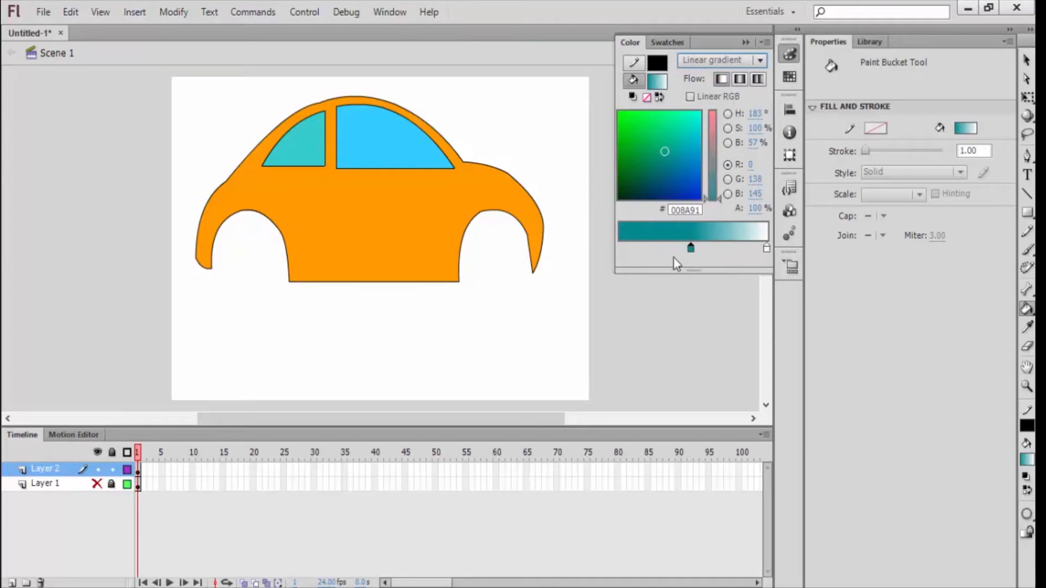
pyautogui.moveTo(678, 253); pyautogui.dragTo(616, 247)
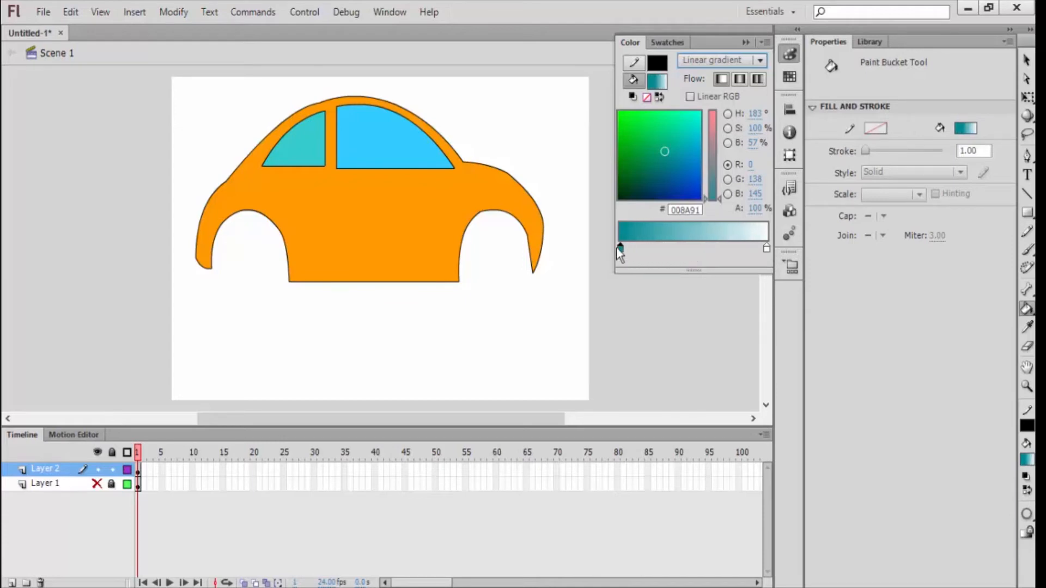
# Step: Keep white as the gradient's end color and fill the front and rear car windows with the teal-to-white gradient
pyautogui.click(766, 249)
pyautogui.moveTo(767, 251)
pyautogui.mouseDown()
pyautogui.moveTo(730, 250)
pyautogui.moveTo(782, 249)
pyautogui.mouseUp()
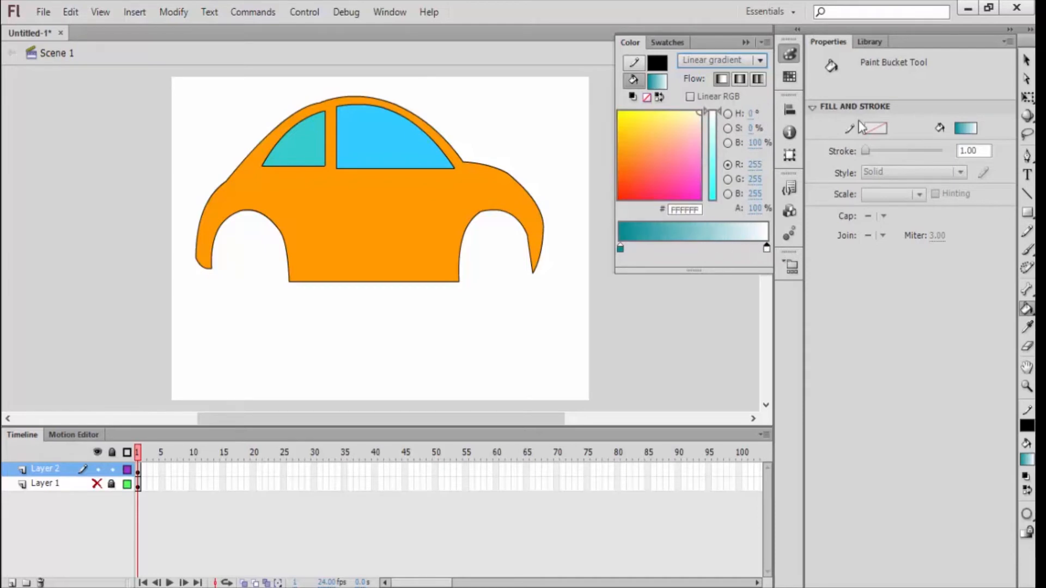
pyautogui.click(383, 143)
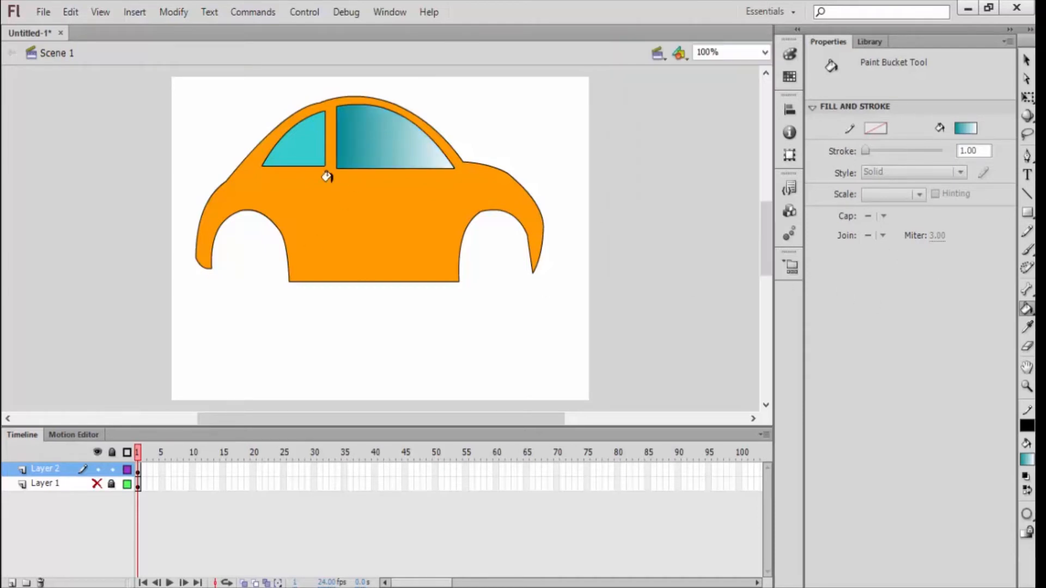
pyautogui.click(299, 141)
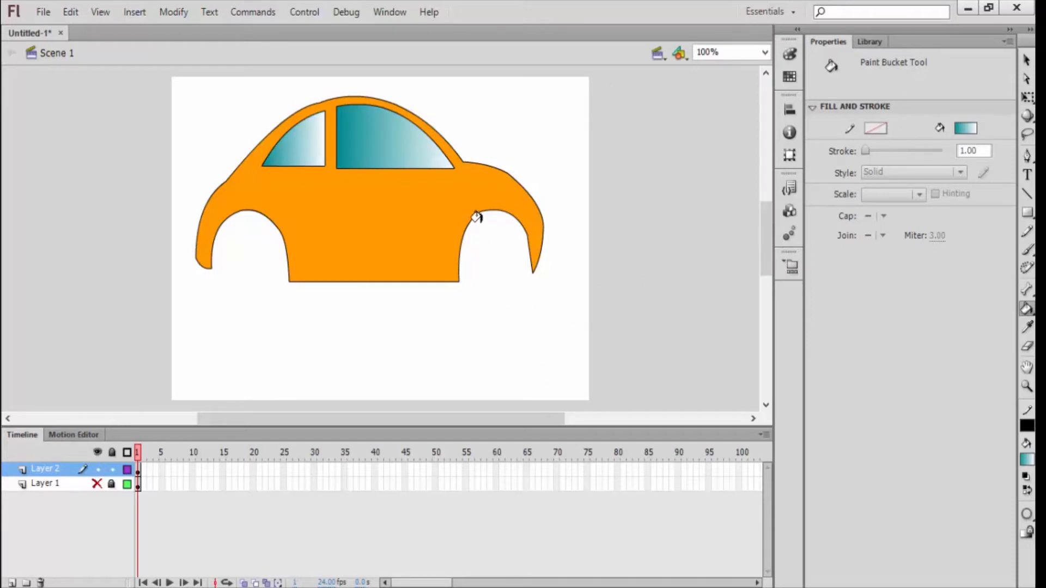
# Step: Show the hidden Layer 1 with the reference car picture and delete that layer
pyautogui.click(1027, 60)
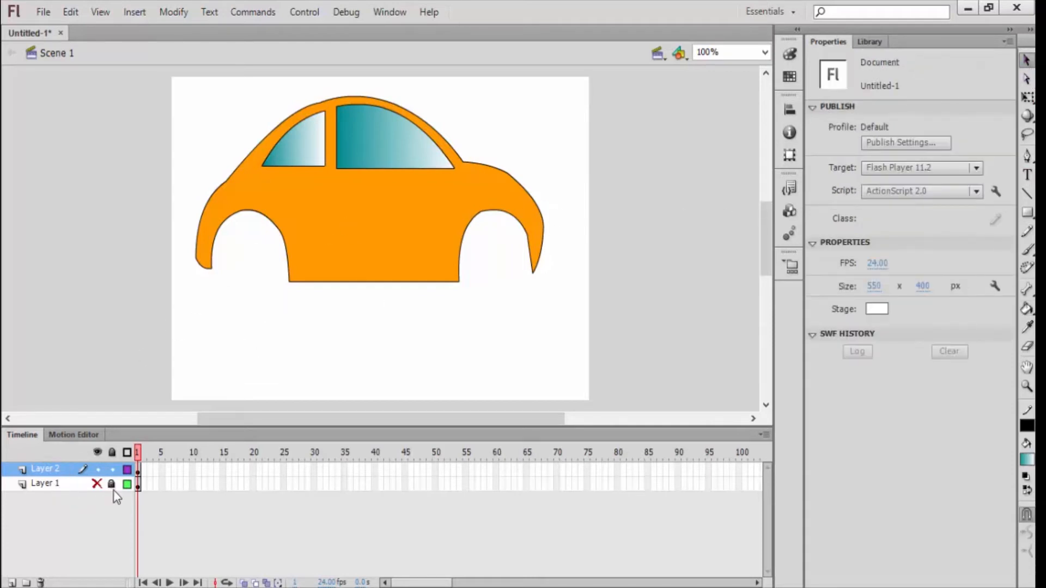
pyautogui.click(97, 484)
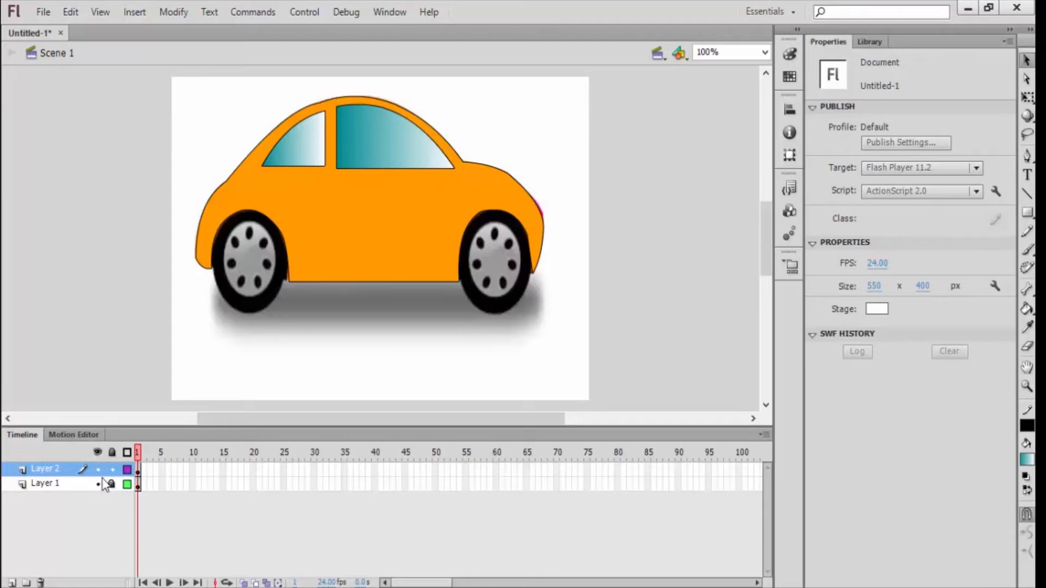
pyautogui.click(65, 484)
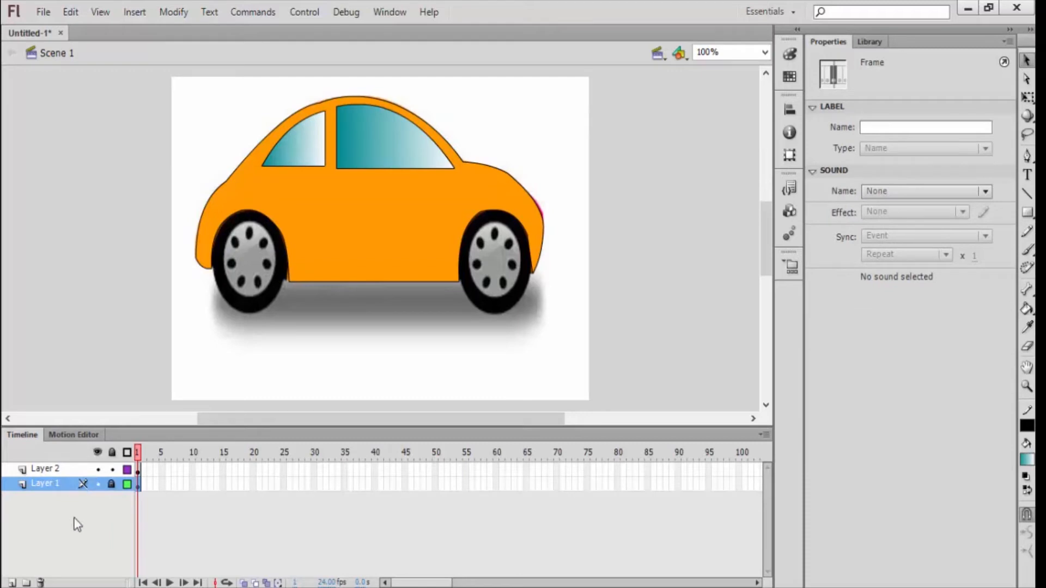
pyautogui.click(41, 582)
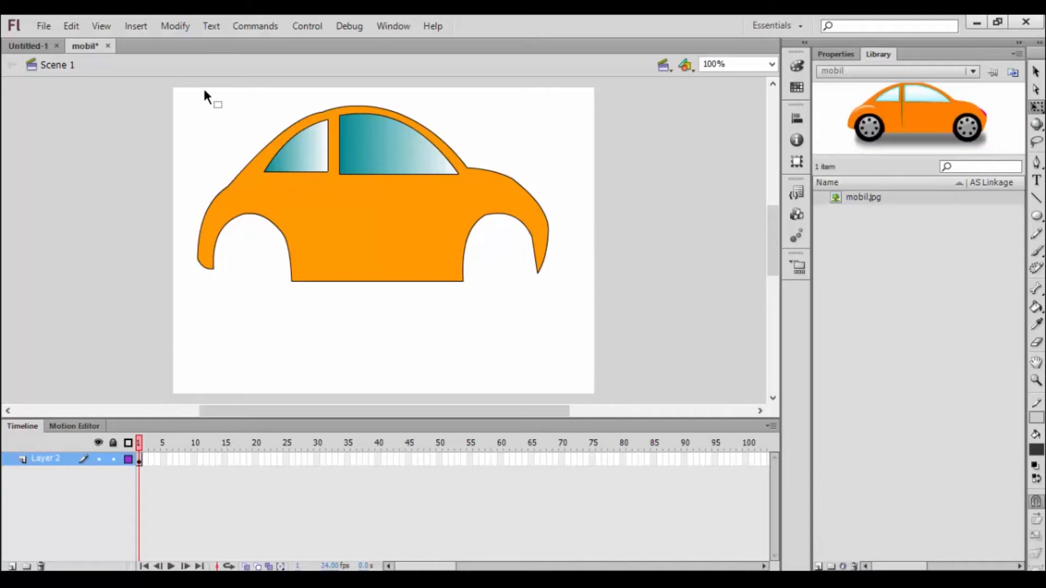
# Step: Convert the whole car drawing to a graphic symbol named body and scale it down to about a third of its size
pyautogui.moveTo(175, 89); pyautogui.dragTo(578, 306)
pyautogui.rightClick(373, 256)
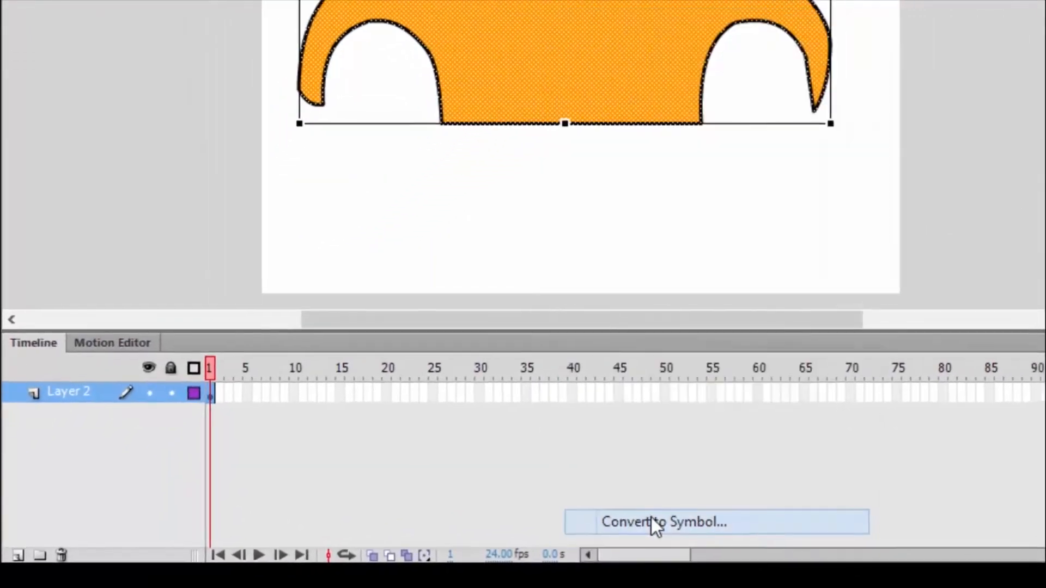
pyautogui.click(652, 521)
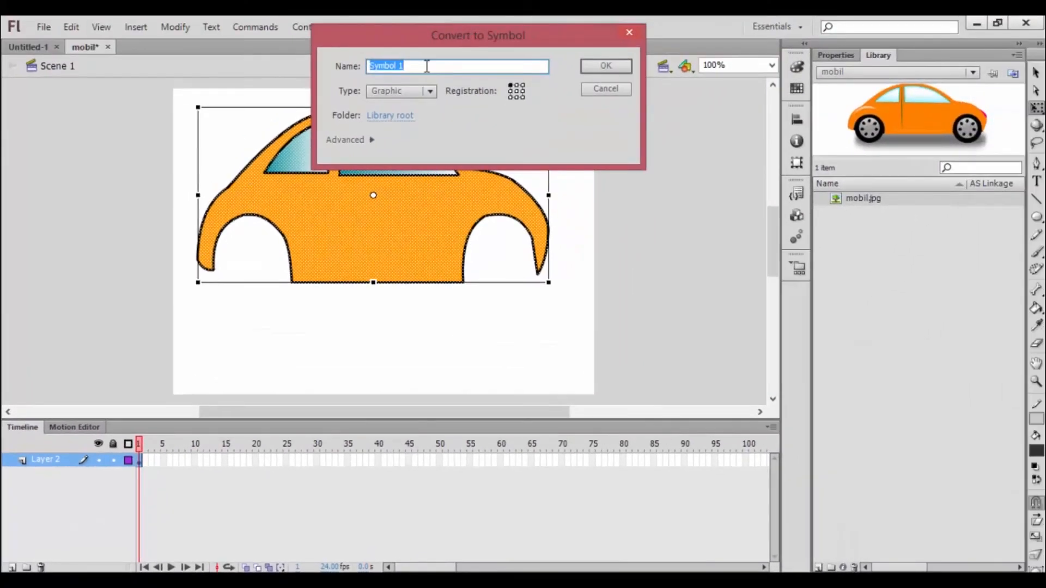
pyautogui.write('b')
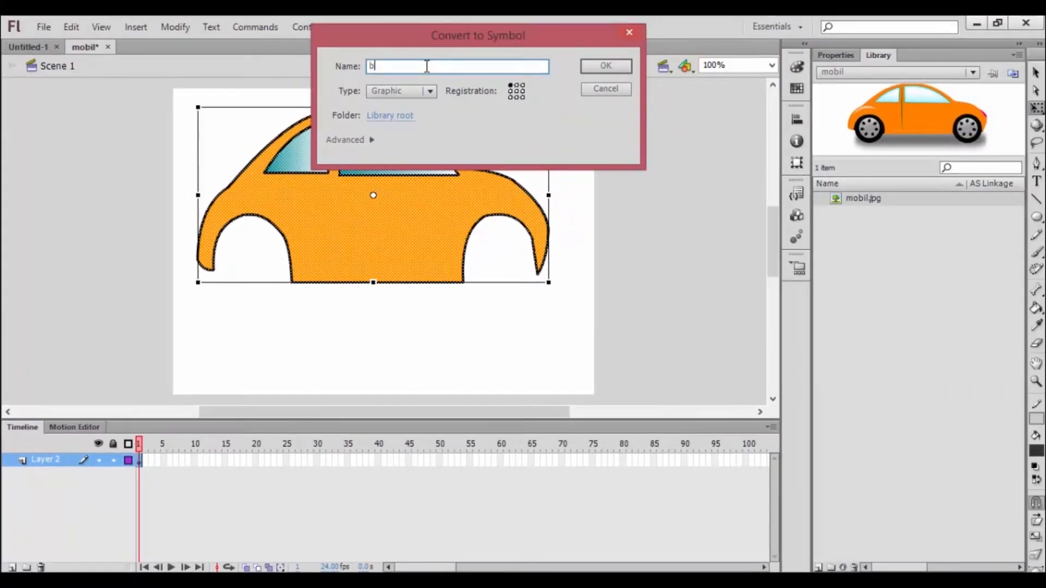
pyautogui.write('ody')
pyautogui.click(605, 66)
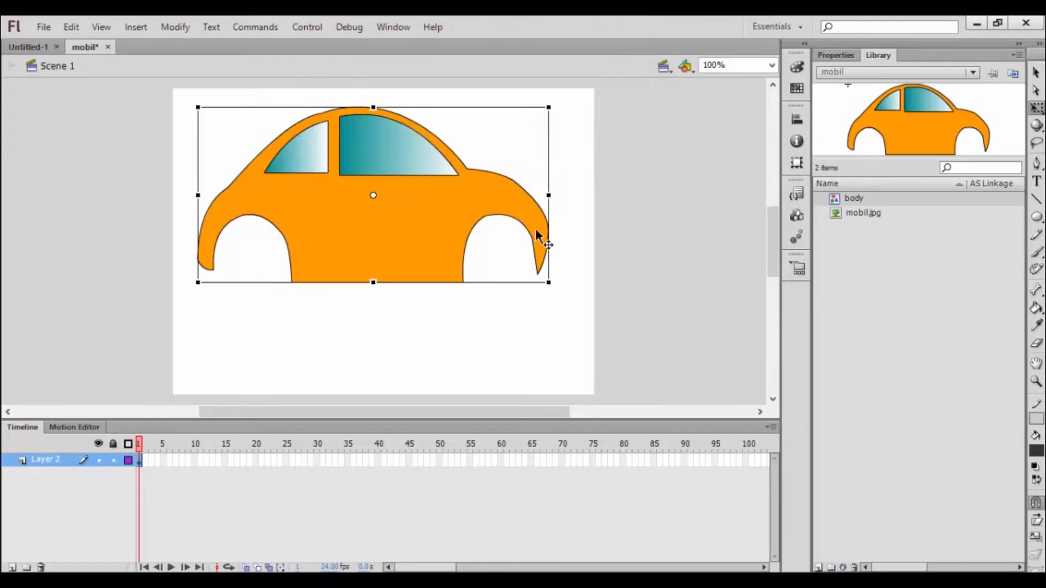
pyautogui.moveTo(543, 280); pyautogui.dragTo(192, 235)
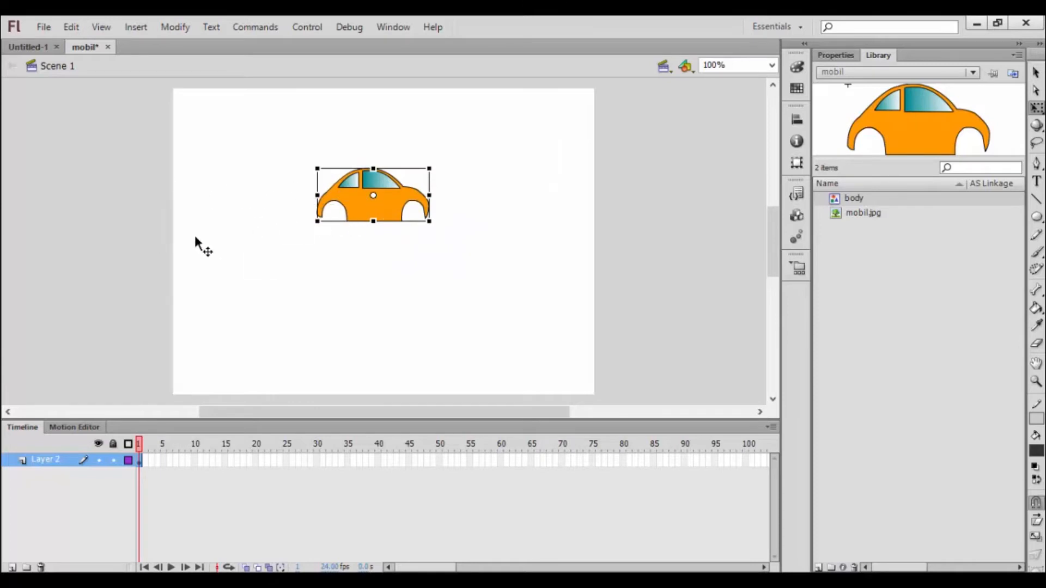
pyautogui.click(287, 291)
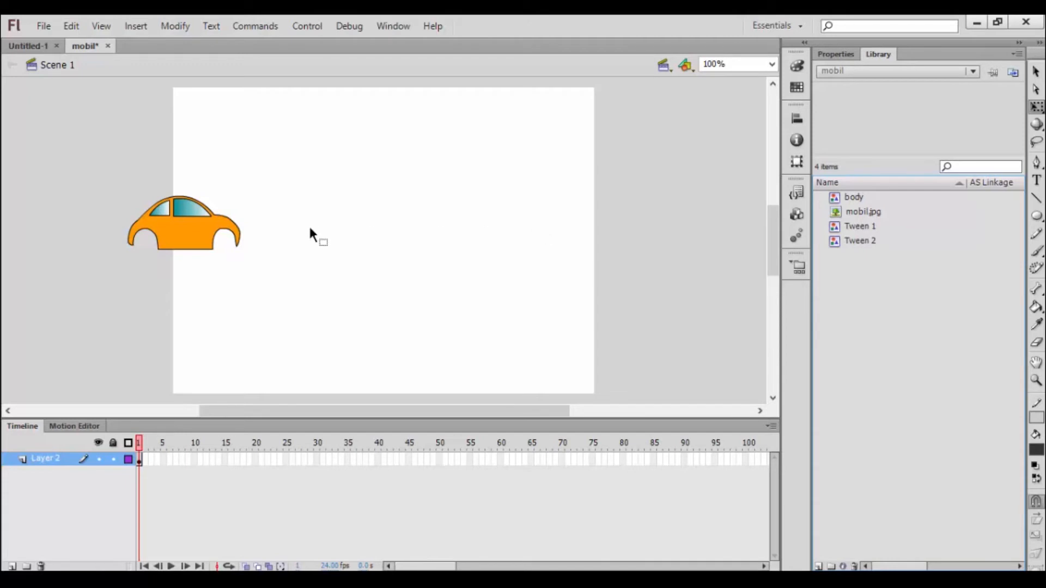
# Step: Create a new movie clip symbol named roda
pyautogui.click(137, 26)
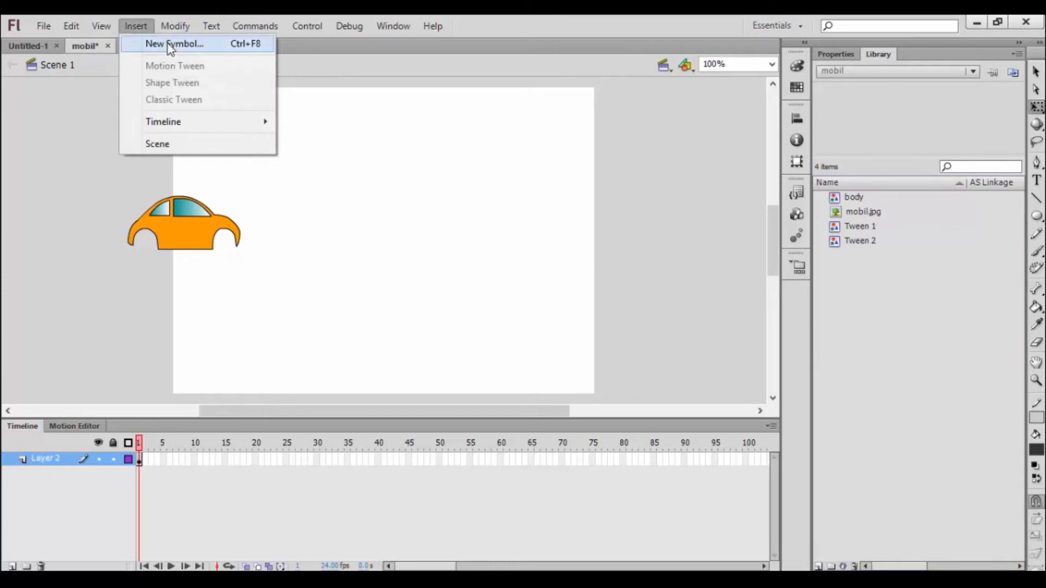
pyautogui.click(171, 44)
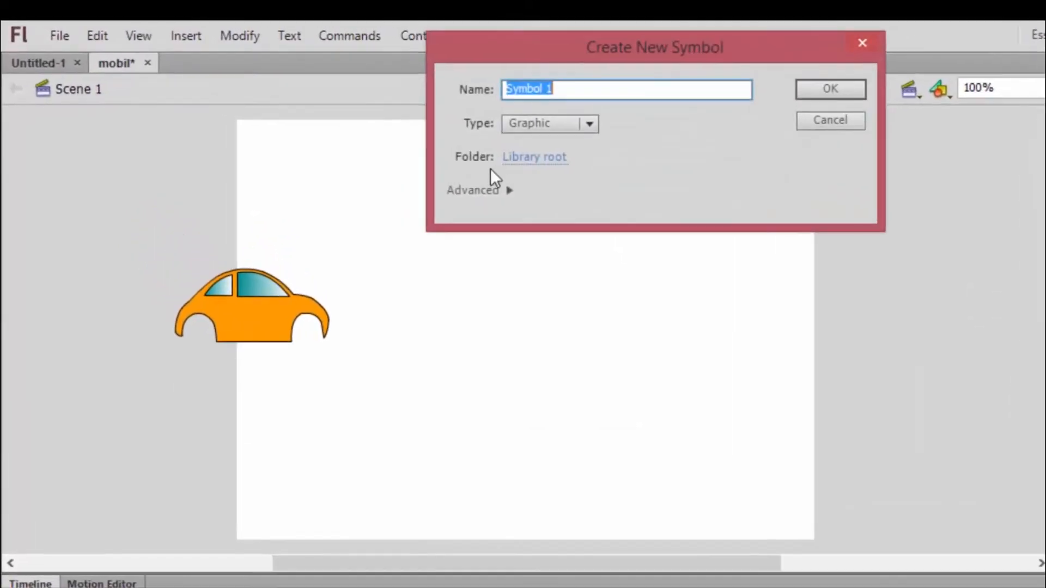
pyautogui.click(588, 124)
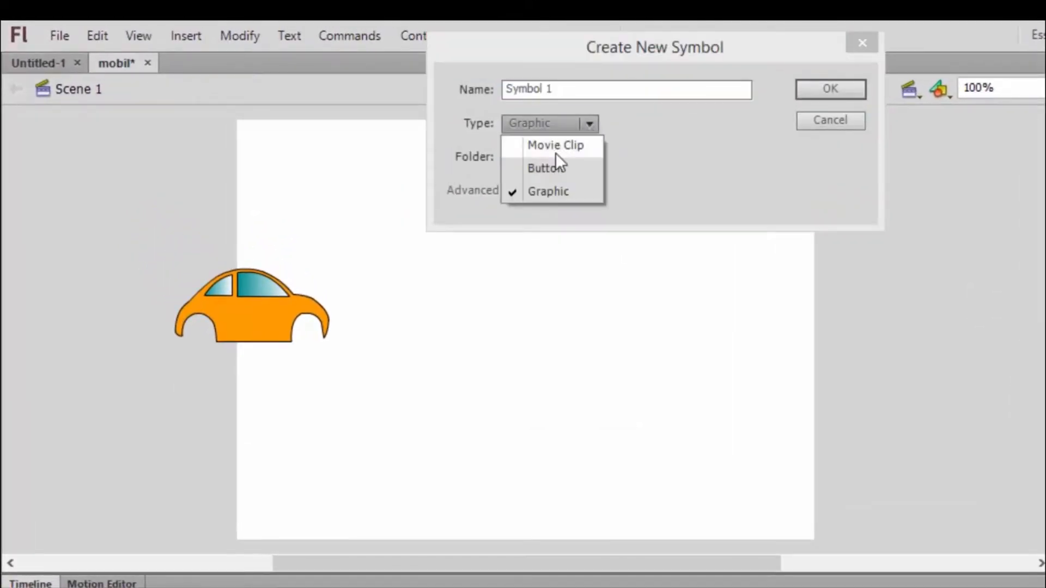
pyautogui.click(561, 143)
pyautogui.moveTo(567, 89); pyautogui.dragTo(479, 103)
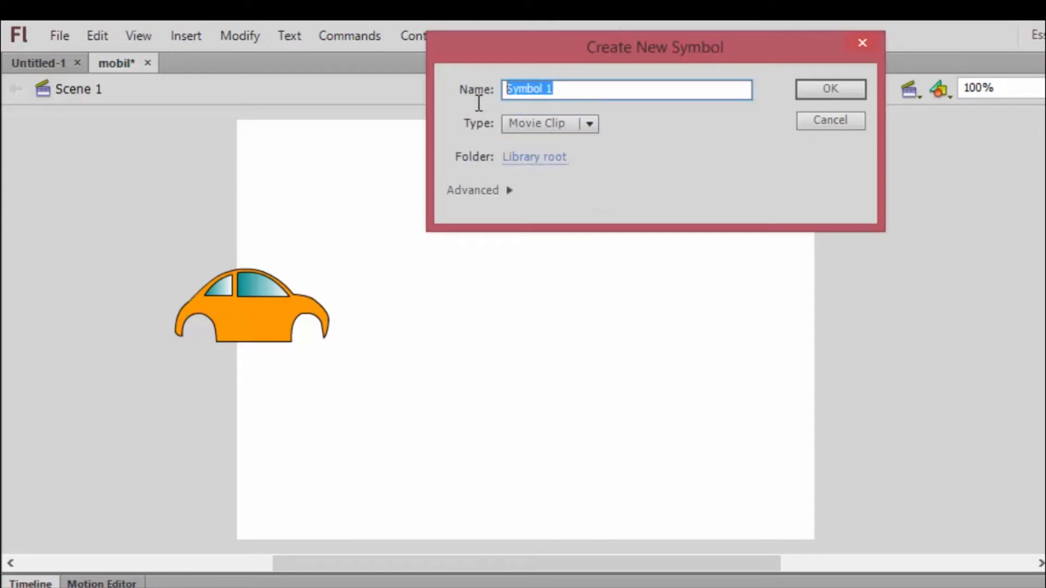
pyautogui.write('roda')
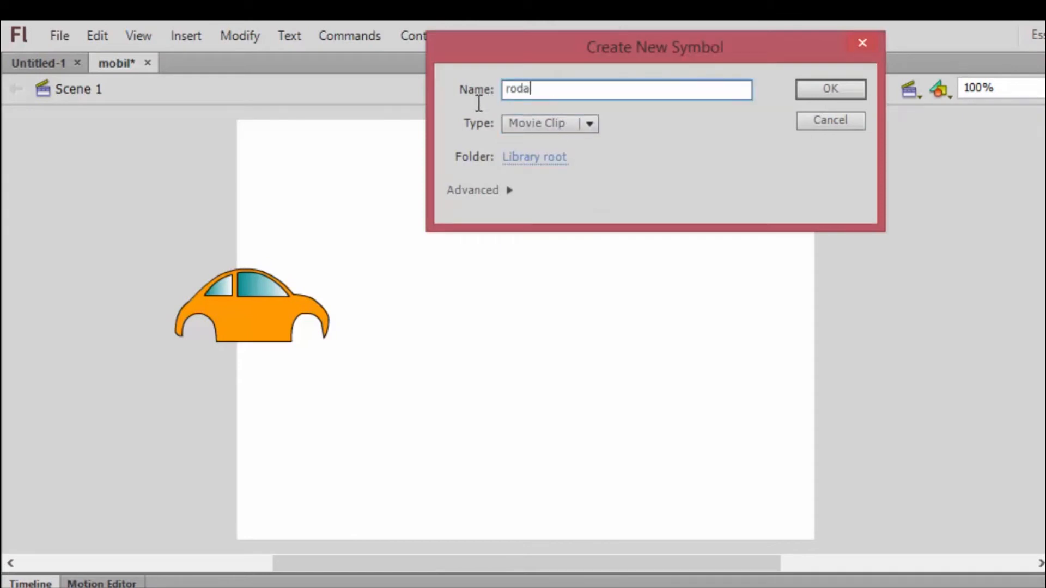
pyautogui.click(842, 89)
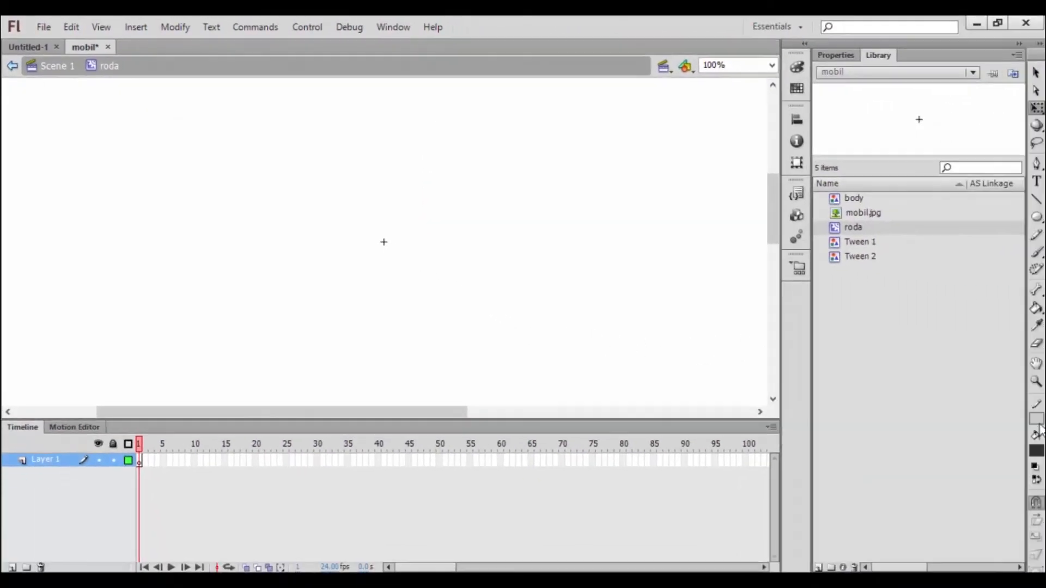
# Step: Draw a dark gray circle without a stroke near the symbol's registration point as the wheel
pyautogui.click(1038, 424)
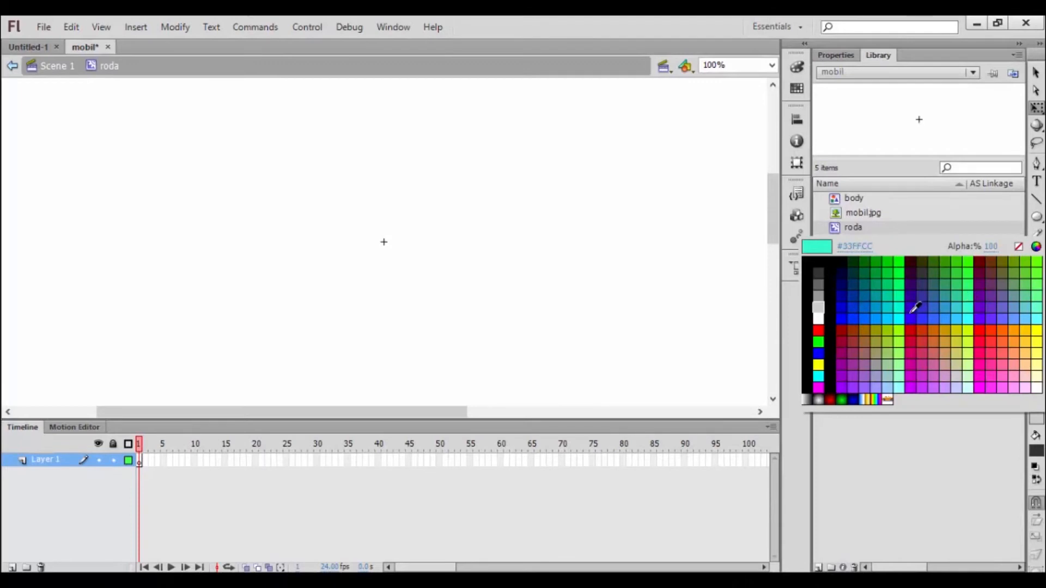
pyautogui.click(1019, 247)
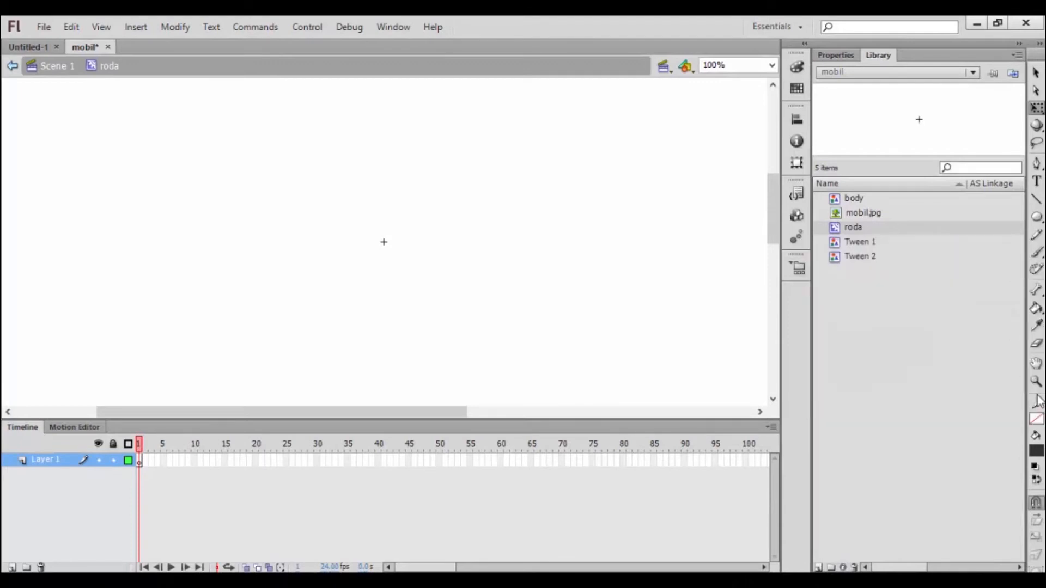
pyautogui.click(1037, 217)
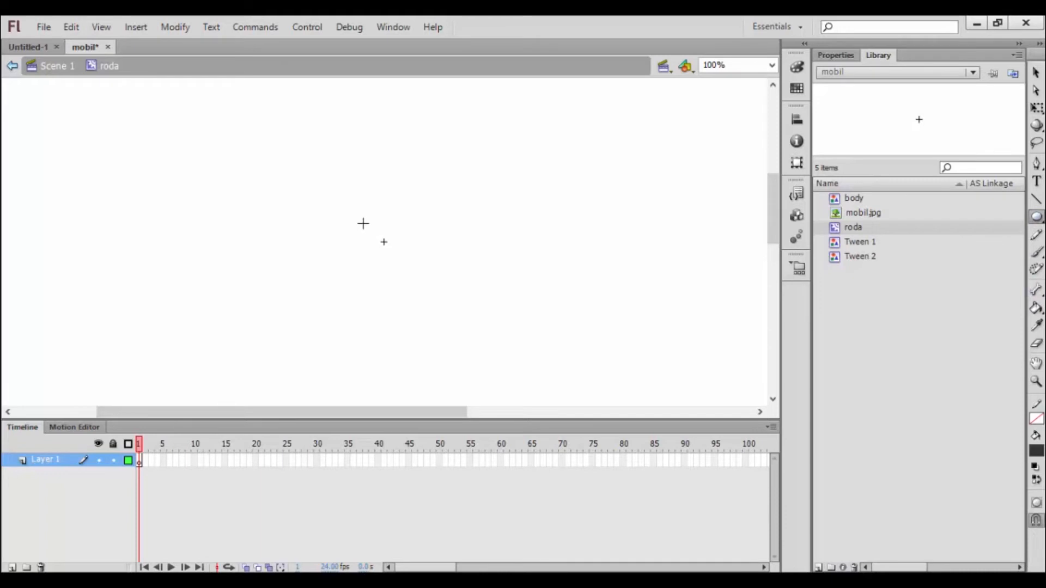
pyautogui.moveTo(359, 220); pyautogui.dragTo(420, 269)
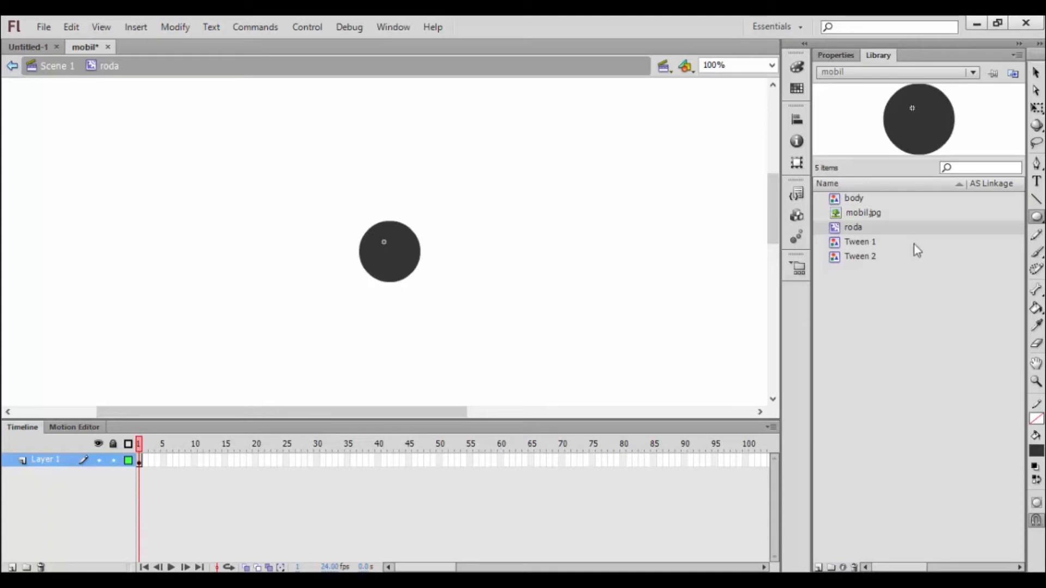
# Step: Set the stroke to #CCCCCC, draw a short diagonal line in the wheel's upper-left part and bend it outward into an arc
pyautogui.click(1036, 419)
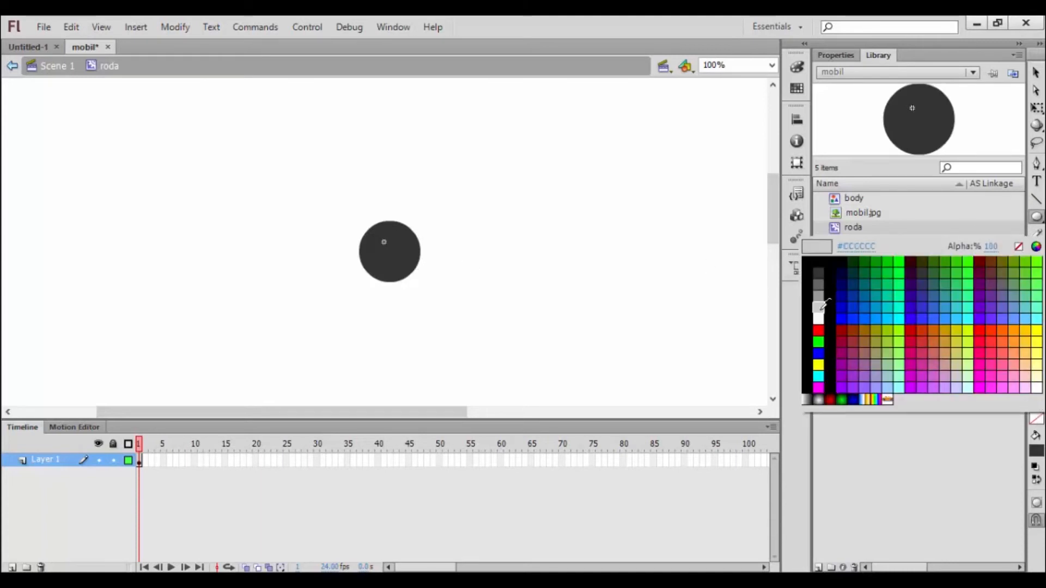
pyautogui.click(823, 305)
pyautogui.click(1036, 199)
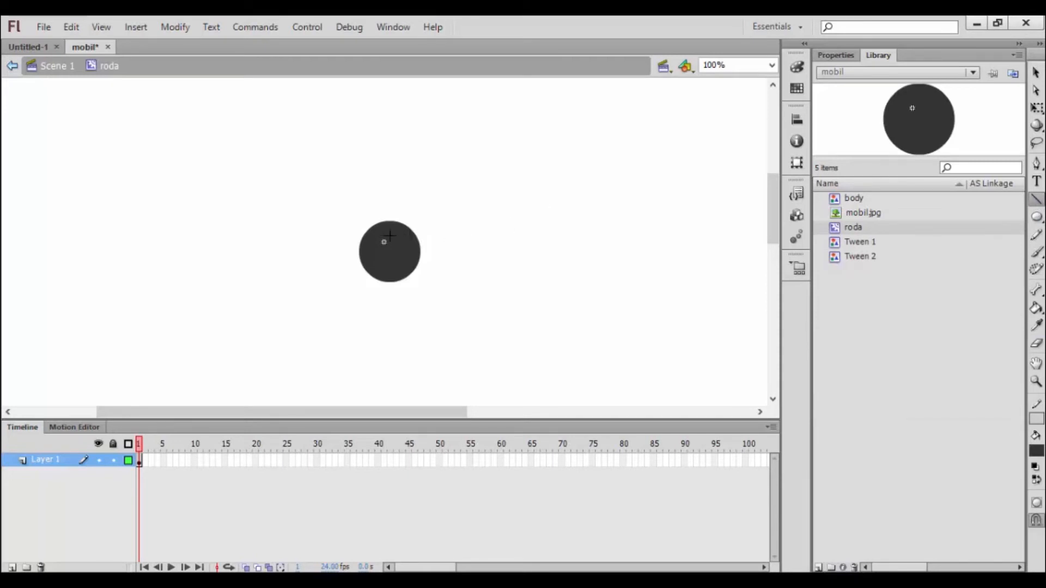
pyautogui.moveTo(390, 236); pyautogui.dragTo(376, 252)
pyautogui.press('v')
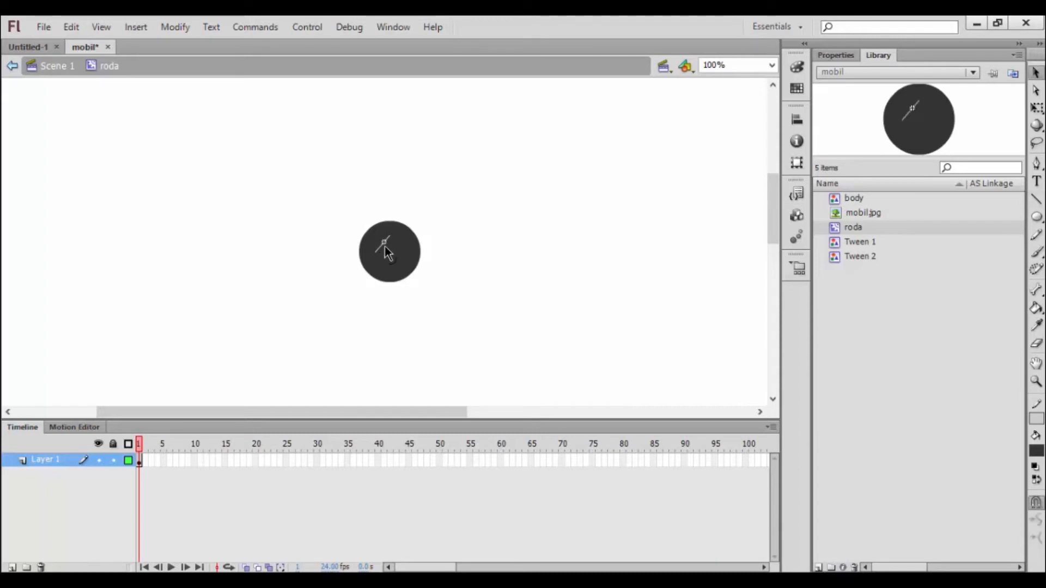
pyautogui.moveTo(381, 246); pyautogui.dragTo(385, 243)
# Step: Draw two more short light gray lines at the wheel's right and lower-left sides and bend each outward into an arc
pyautogui.press('n')
pyautogui.moveTo(402, 242); pyautogui.dragTo(402, 261)
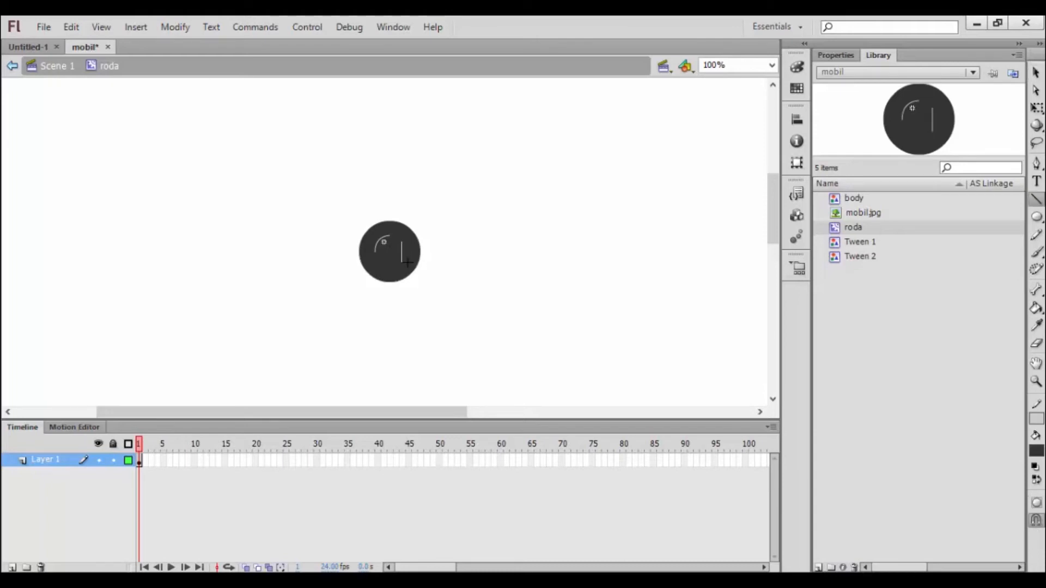
pyautogui.press('v')
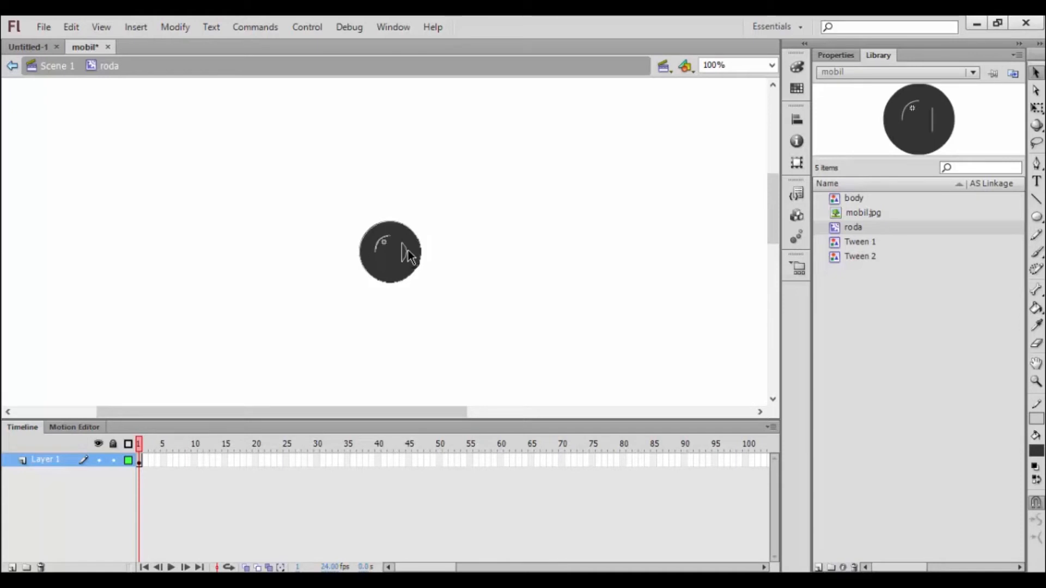
pyautogui.moveTo(403, 247); pyautogui.dragTo(406, 251)
pyautogui.press('n')
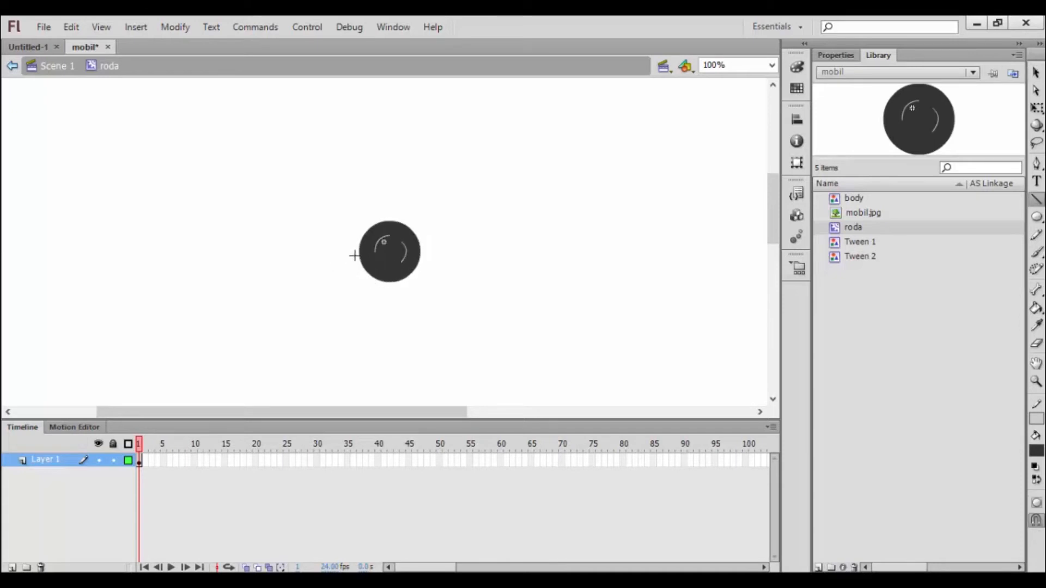
pyautogui.moveTo(374, 260); pyautogui.dragTo(391, 273)
pyautogui.press('v')
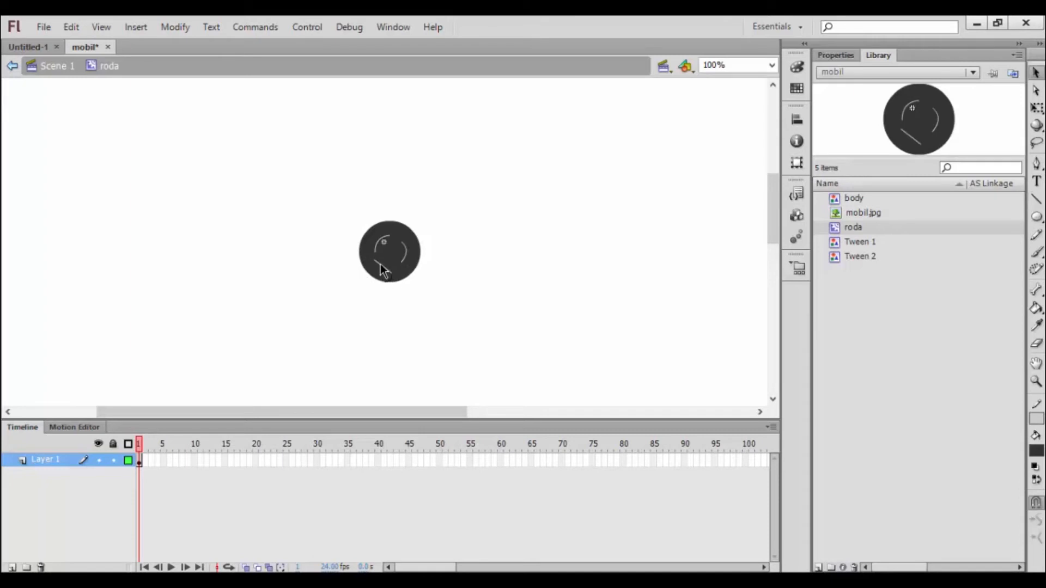
pyautogui.moveTo(377, 267); pyautogui.dragTo(375, 271)
# Step: Insert a keyframe at frame 15 of the wheel's Layer 1 and create a classic tween starting from frame 1
pyautogui.click(225, 459)
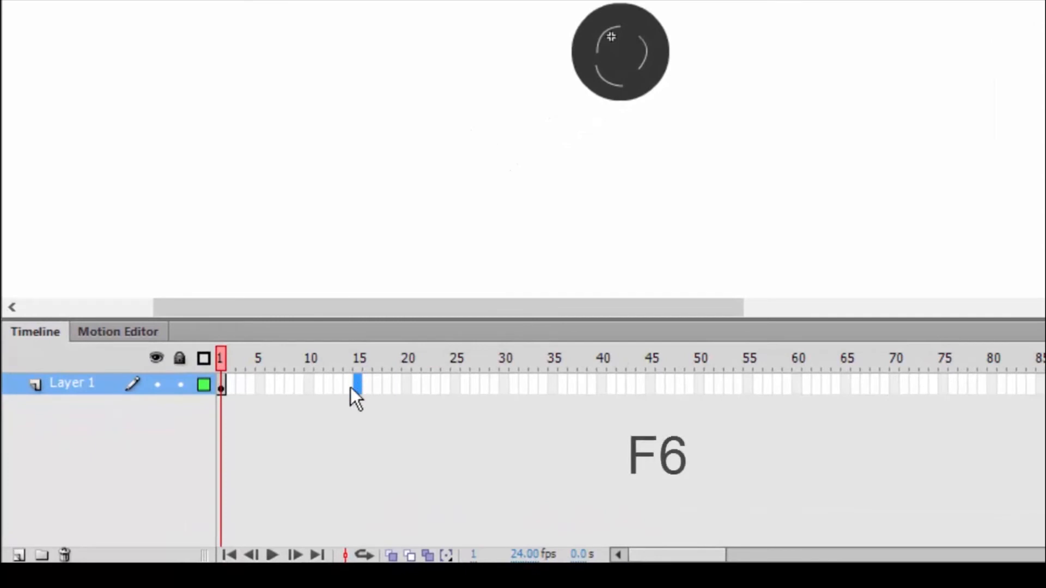
pyautogui.press('F6')
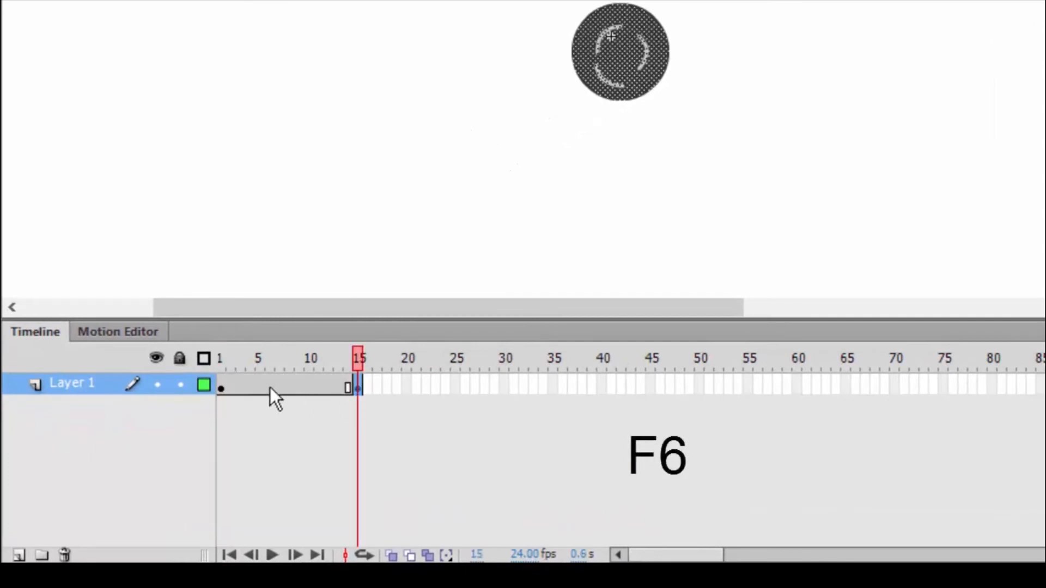
pyautogui.click(221, 390)
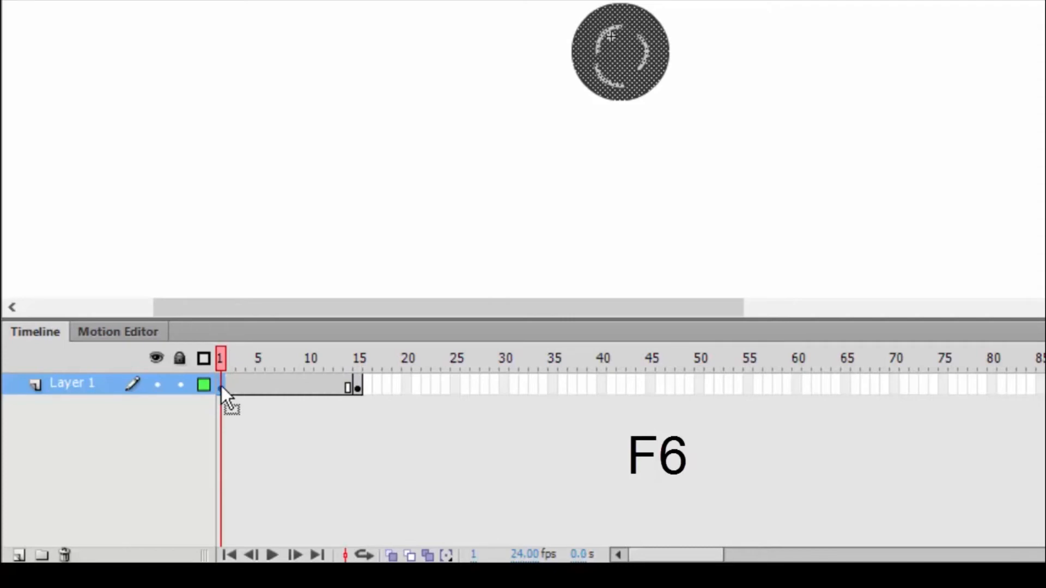
pyautogui.rightClick(221, 386)
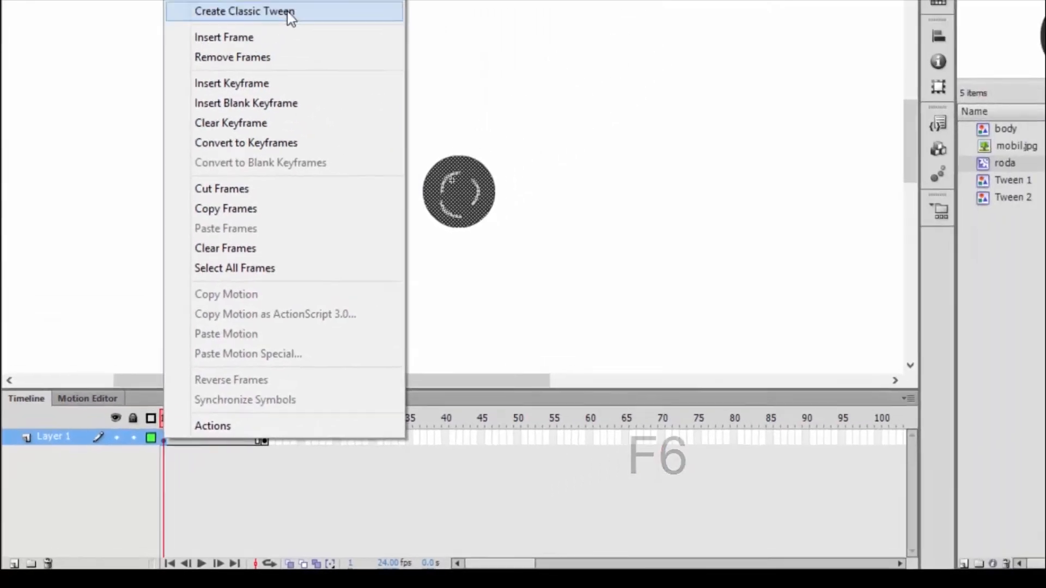
pyautogui.click(286, 11)
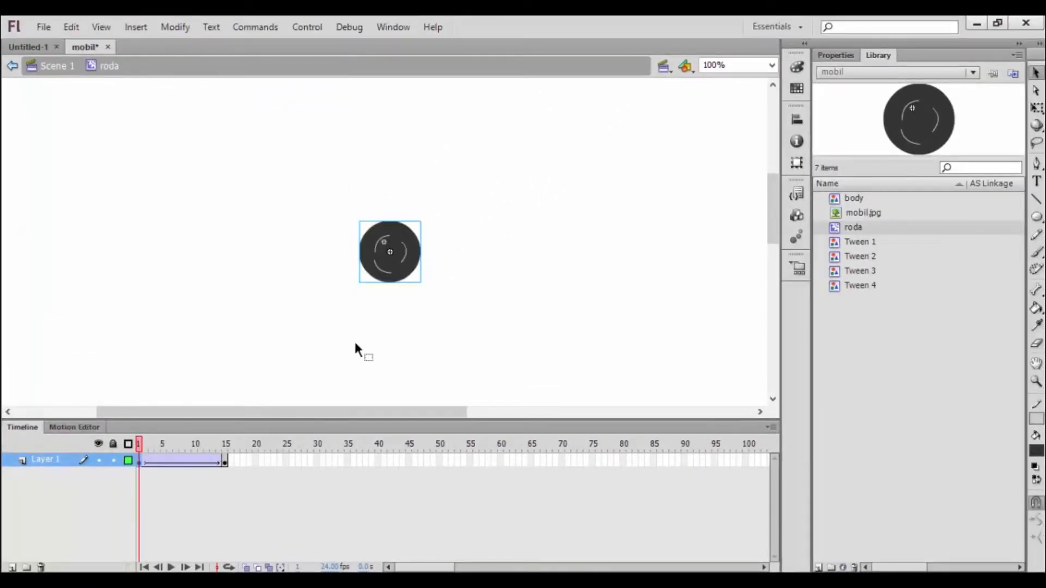
# Step: Set the wheel tween's rotation to CW from frame 1 of Layer 1 and play the animation
pyautogui.press('Return')
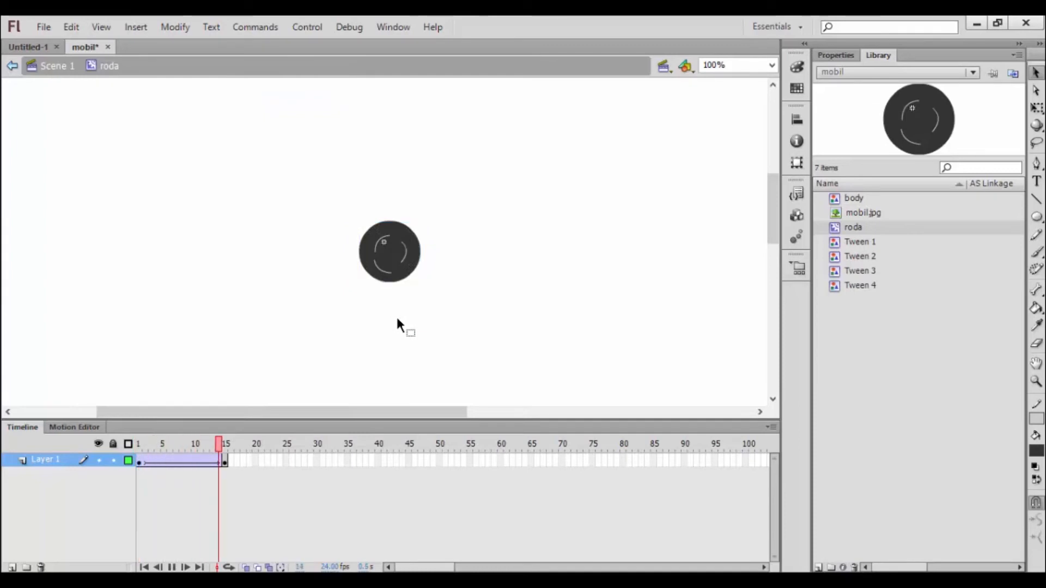
pyautogui.click(138, 462)
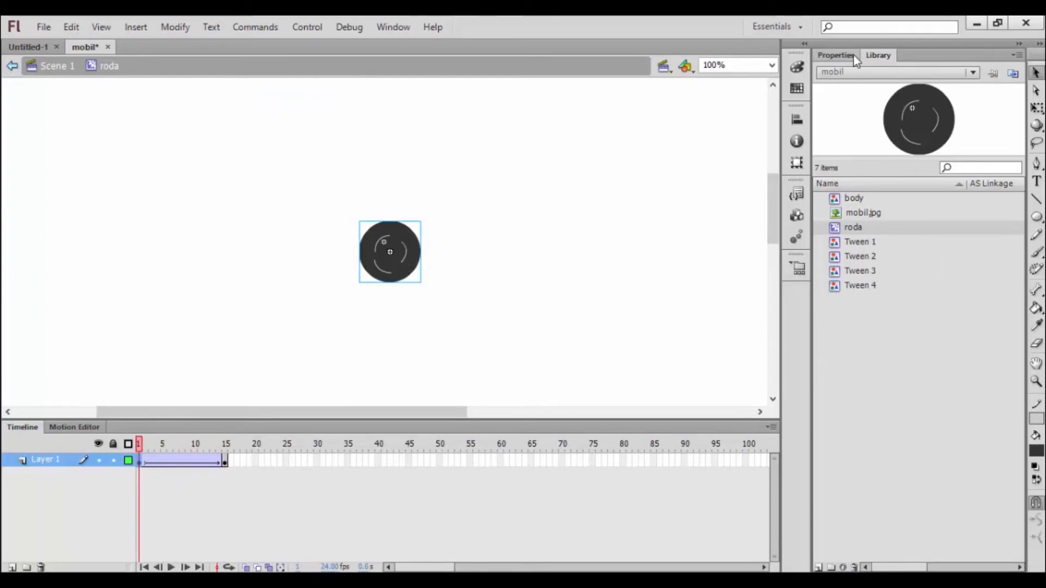
pyautogui.click(839, 55)
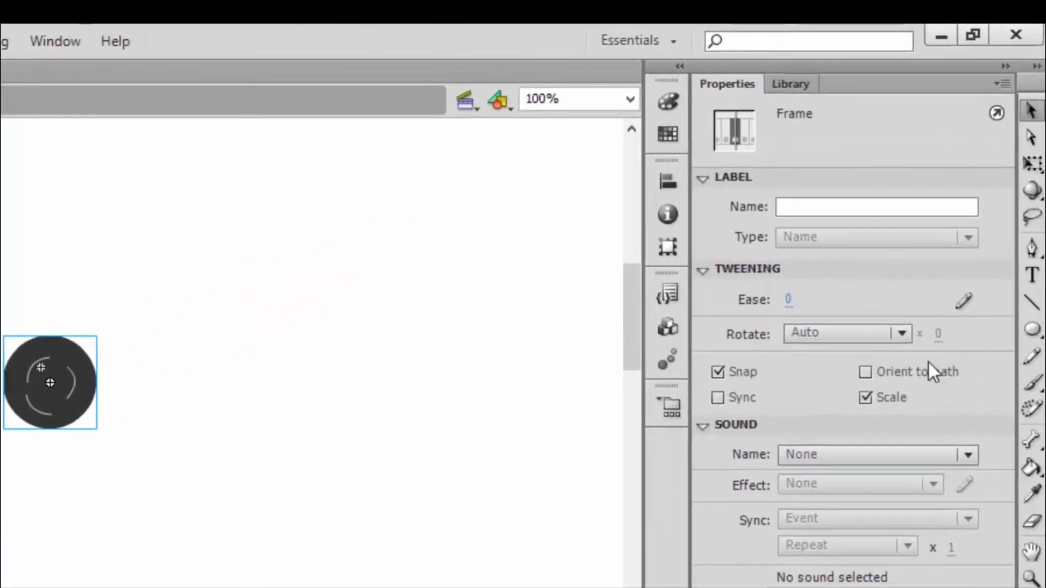
pyautogui.click(897, 347)
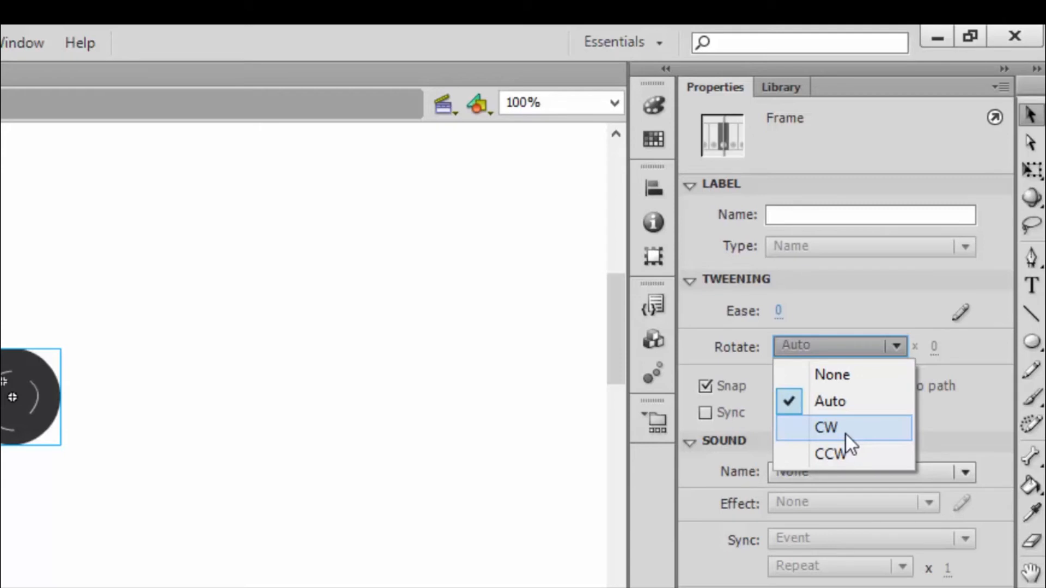
pyautogui.click(845, 431)
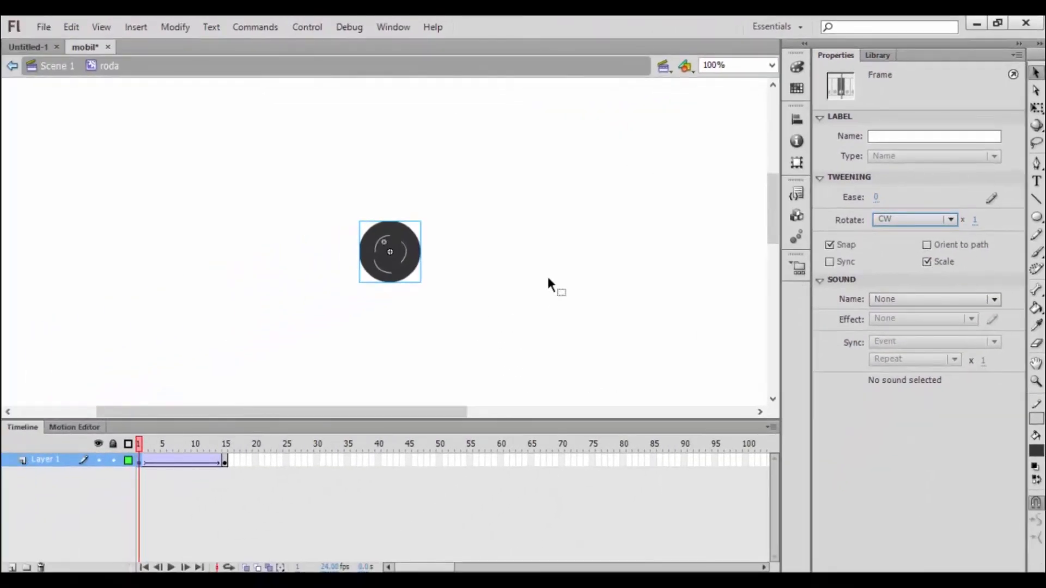
pyautogui.press('Return')
pyautogui.press('Return')
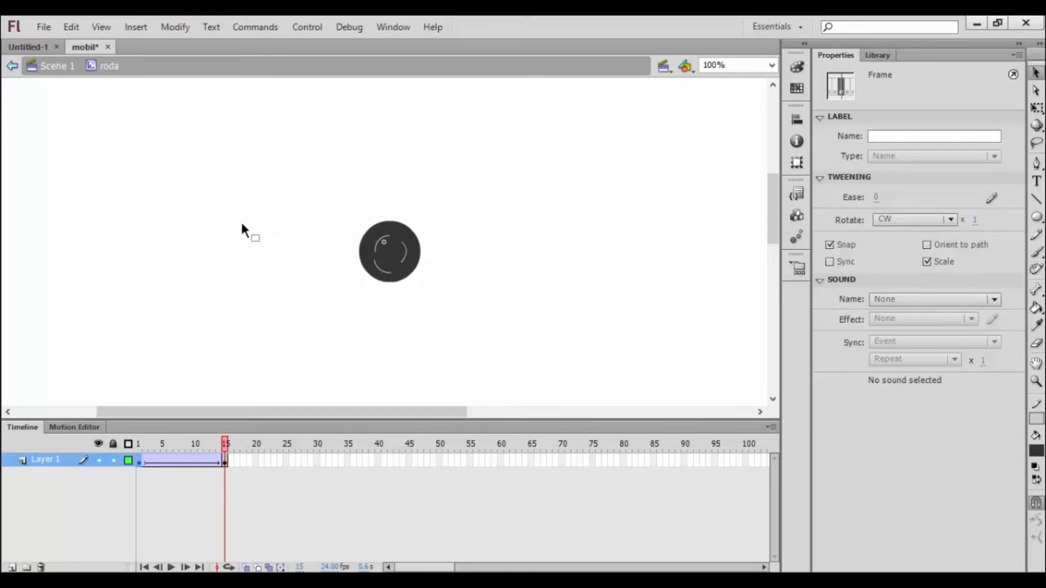
# Step: Return to Scene 1, place an instance of the roda symbol on the stage beside the car body and test the movie
pyautogui.click(60, 68)
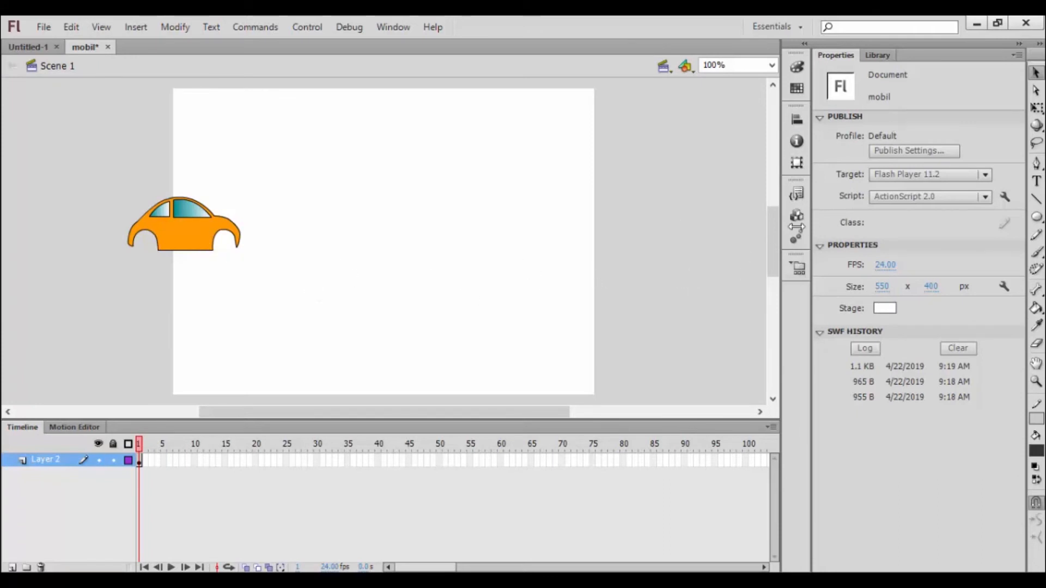
pyautogui.click(878, 55)
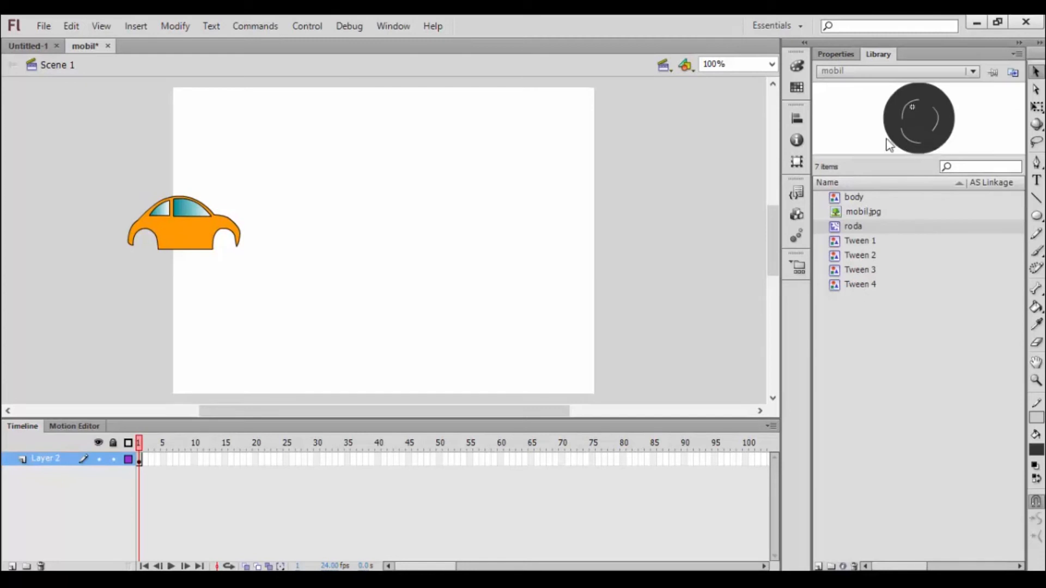
pyautogui.moveTo(917, 131); pyautogui.dragTo(466, 252)
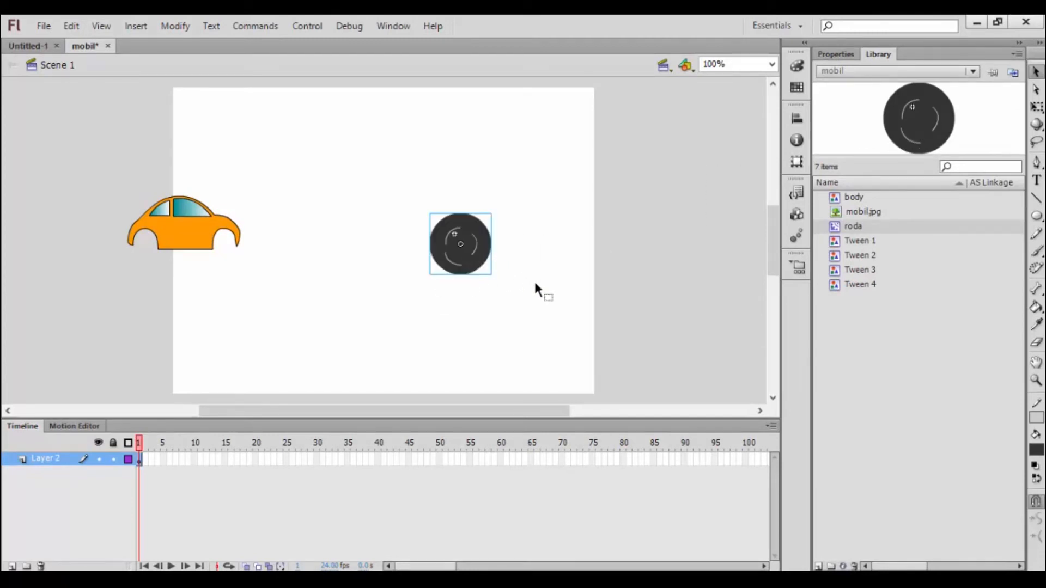
pyautogui.hotkey('ctrl', 'Return')
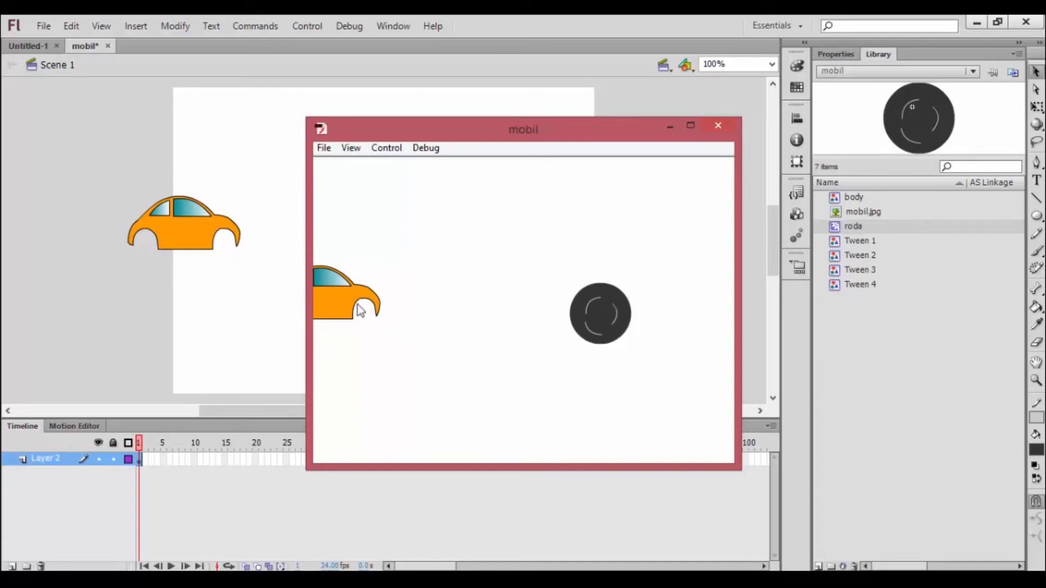
pyautogui.click(718, 129)
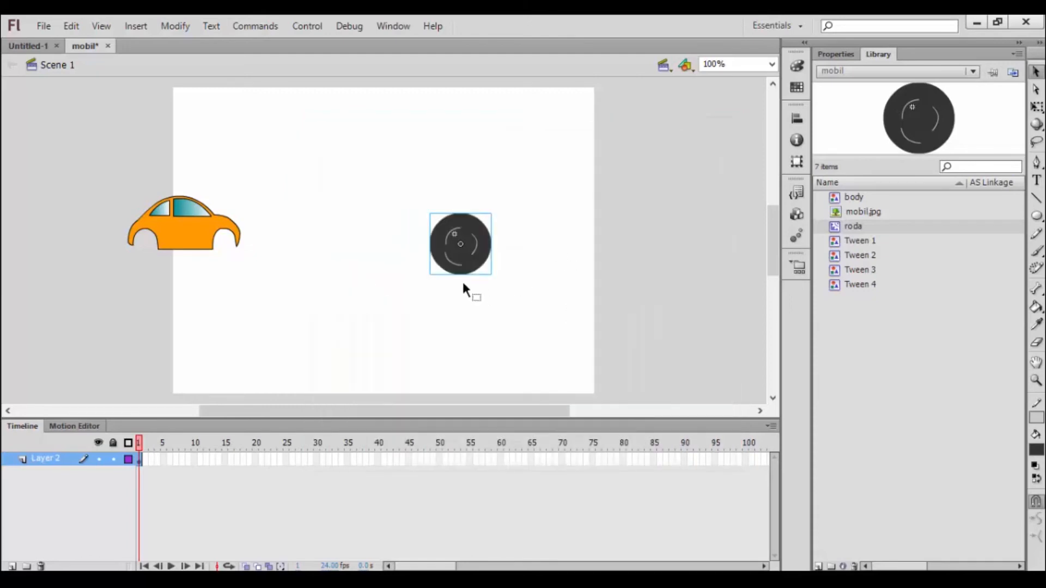
# Step: Move the car body slightly right and down so that most of it sits on the stage
pyautogui.click(1036, 109)
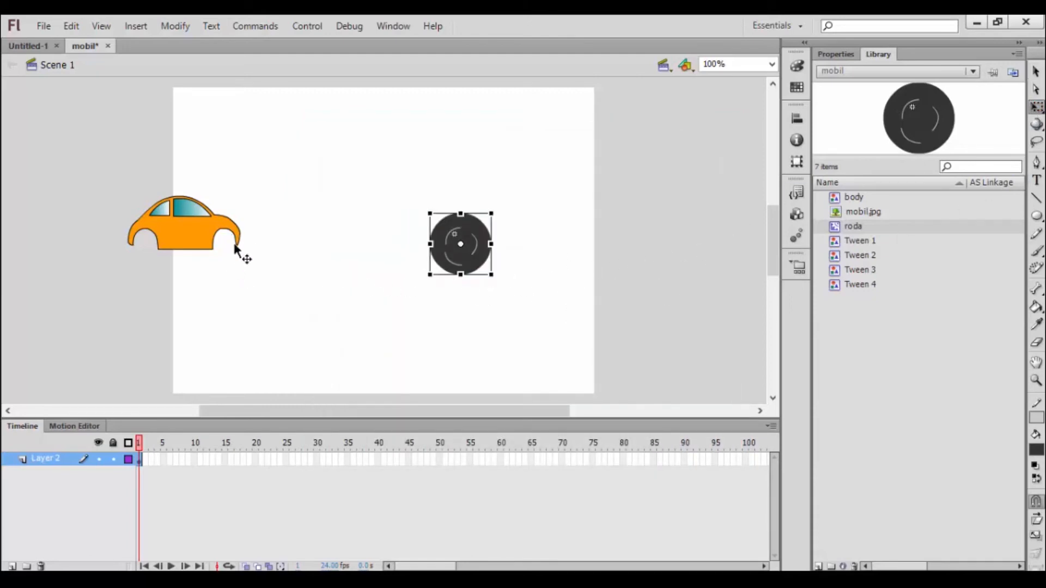
pyautogui.click(198, 233)
pyautogui.moveTo(199, 233); pyautogui.dragTo(234, 260)
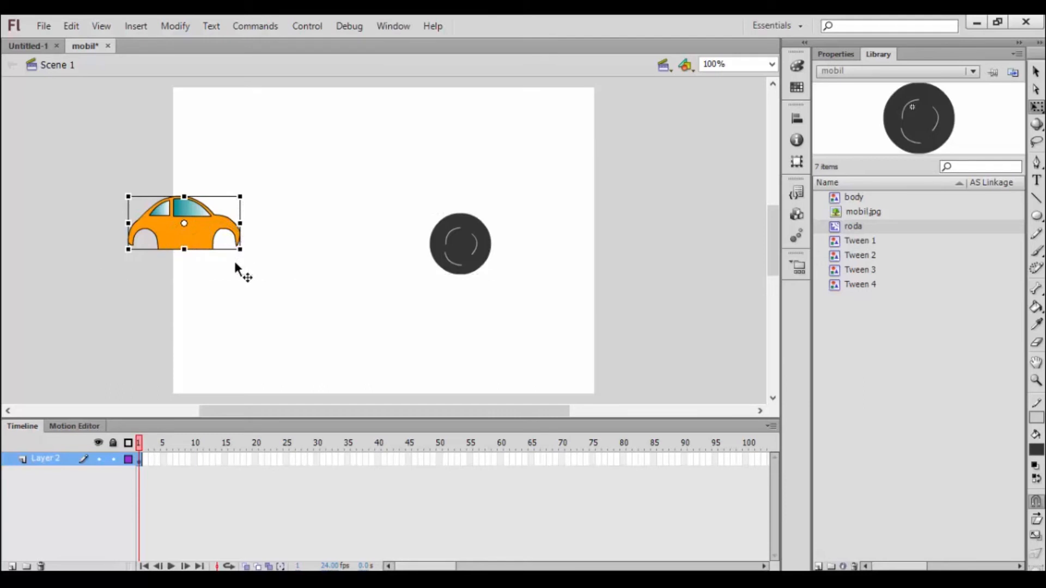
# Step: Scale the wheel down to about half its size and fit it into the car's front wheel arch
pyautogui.click(466, 245)
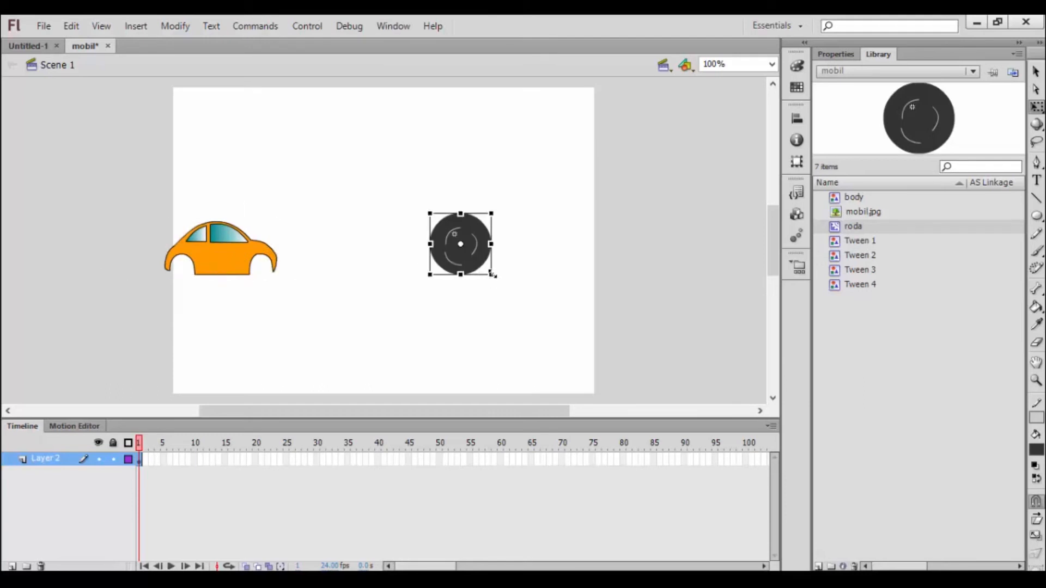
pyautogui.moveTo(493, 275); pyautogui.dragTo(482, 260)
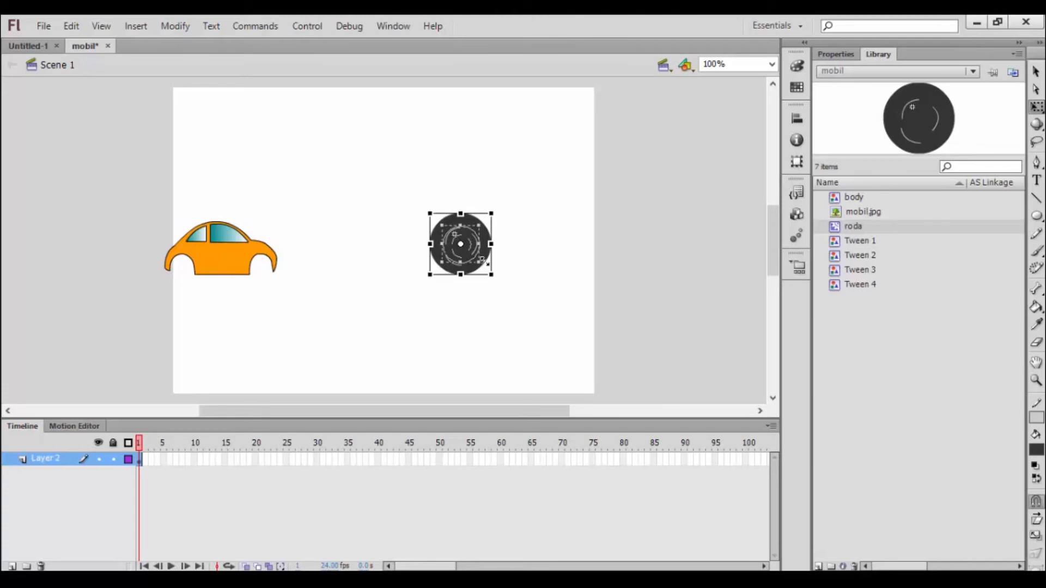
pyautogui.moveTo(481, 260); pyautogui.dragTo(477, 261)
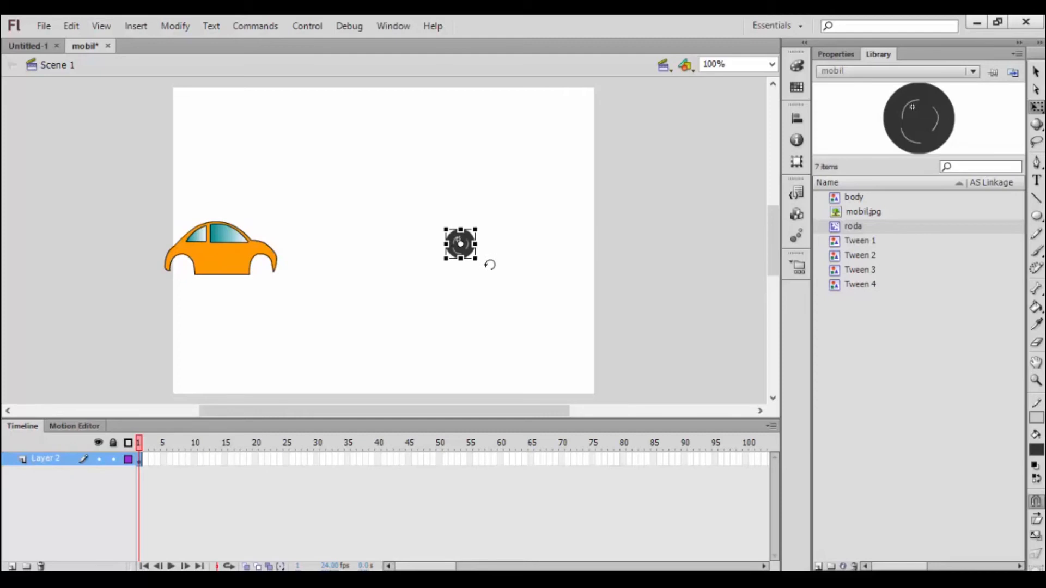
pyautogui.moveTo(462, 254); pyautogui.dragTo(267, 275)
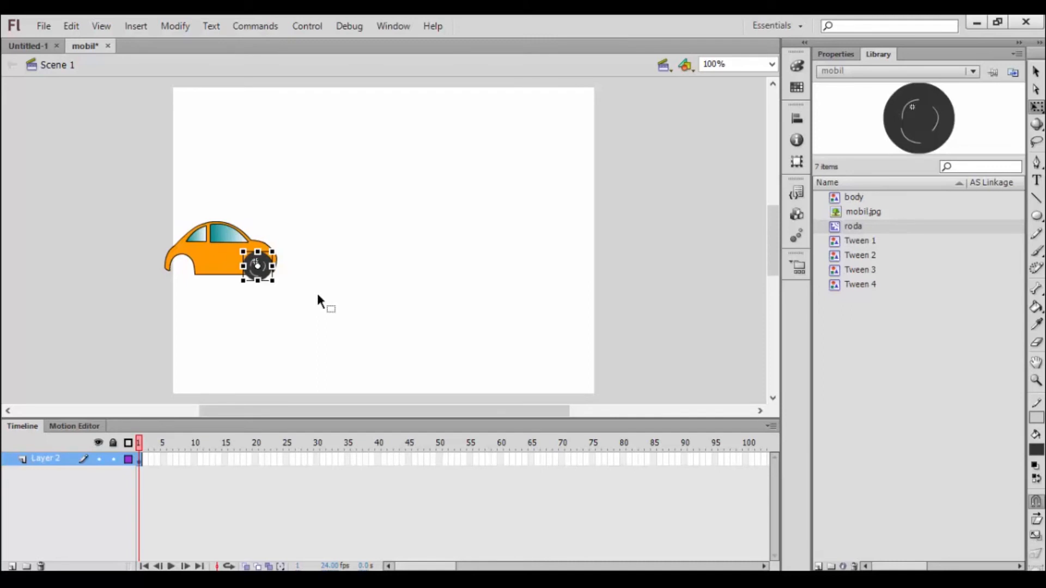
# Step: Paste a copy of the wheel, align it in the car's rear wheel arch and test the movie
pyautogui.hotkey('ctrl', 'v')
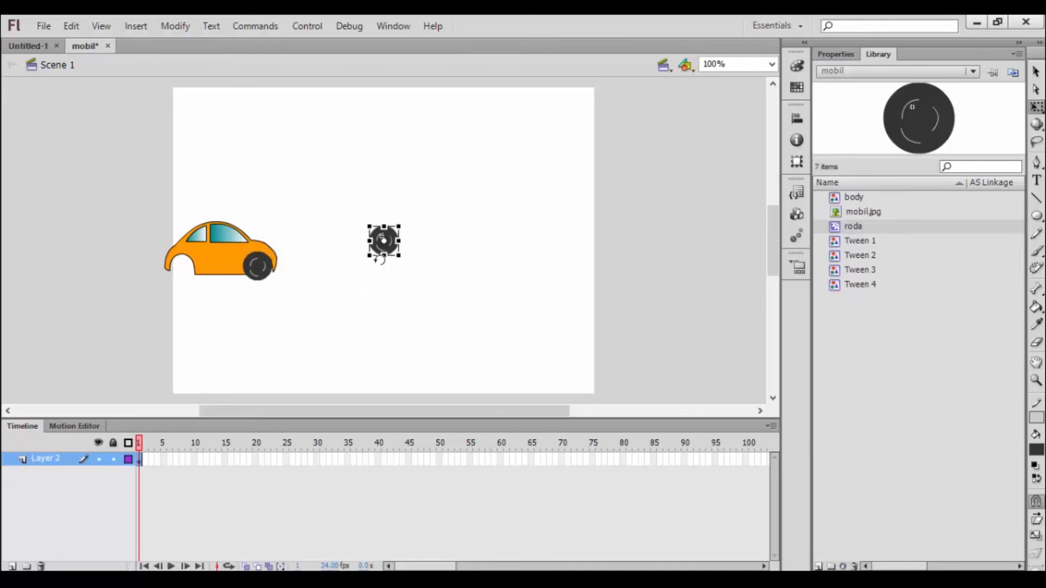
pyautogui.moveTo(390, 250); pyautogui.dragTo(190, 281)
pyautogui.press('Up')
pyautogui.press('Up')
pyautogui.press('Up')
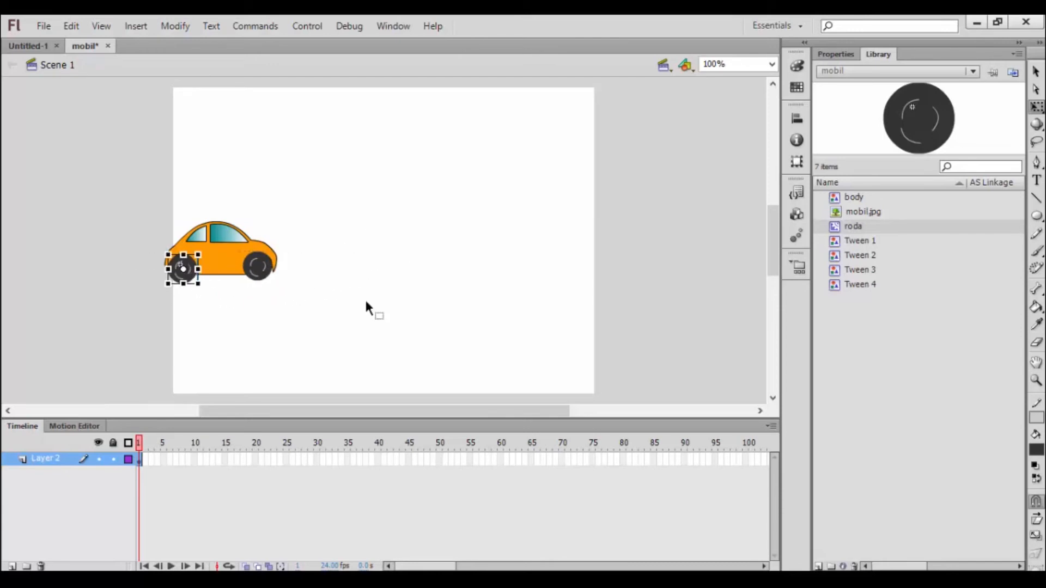
pyautogui.click(365, 302)
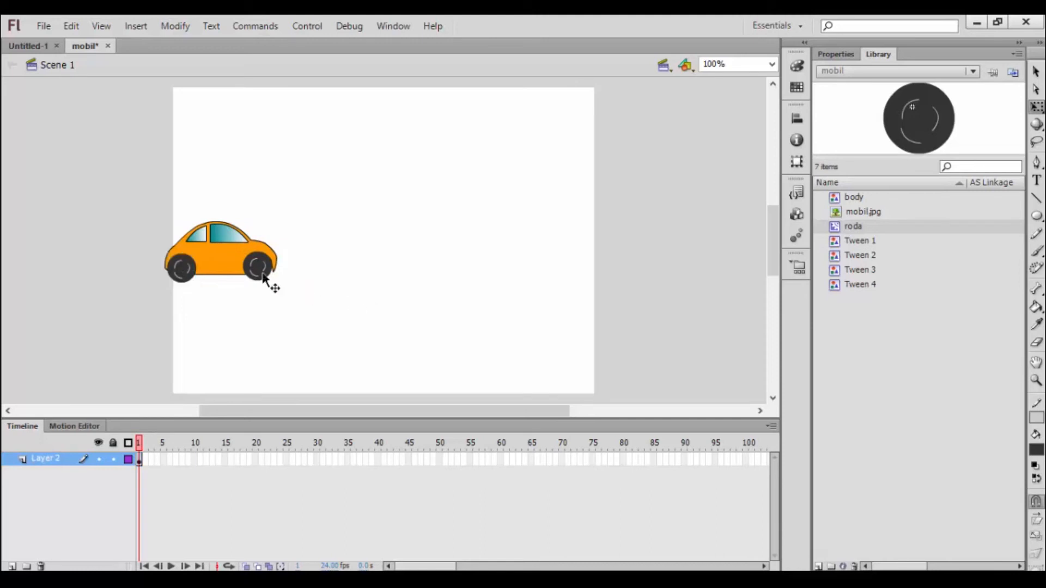
pyautogui.hotkey('ctrl', 'Return')
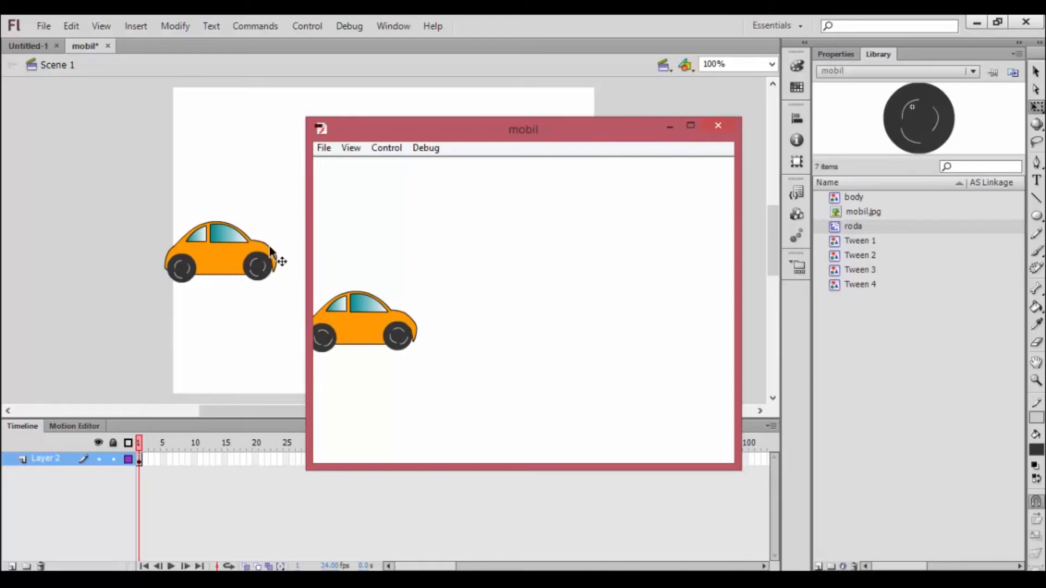
pyautogui.click(723, 128)
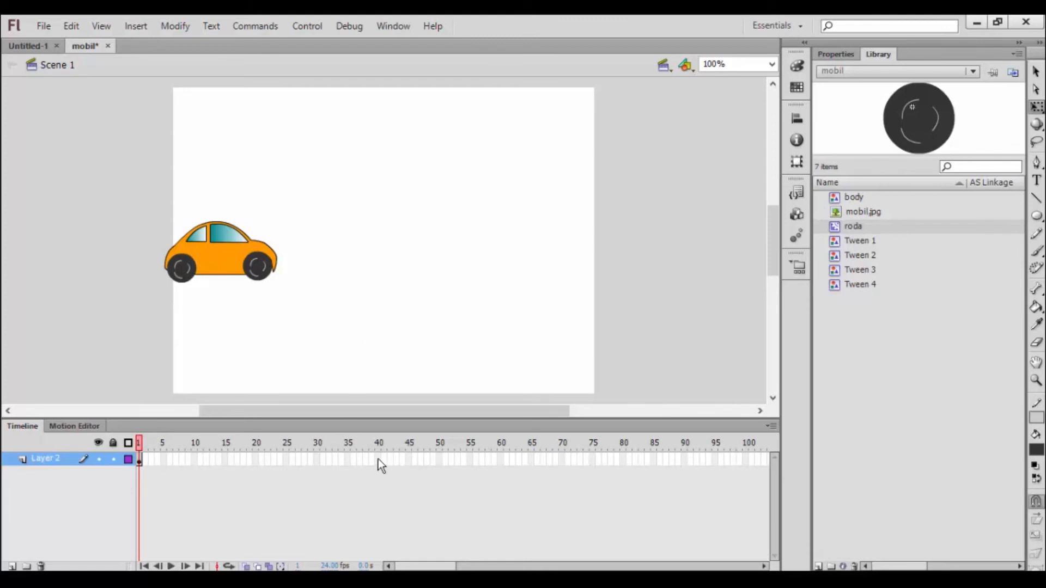
# Step: Insert a keyframe at frame 40 of Layer 2 and move the whole car across to the stage's right edge
pyautogui.press('F6')
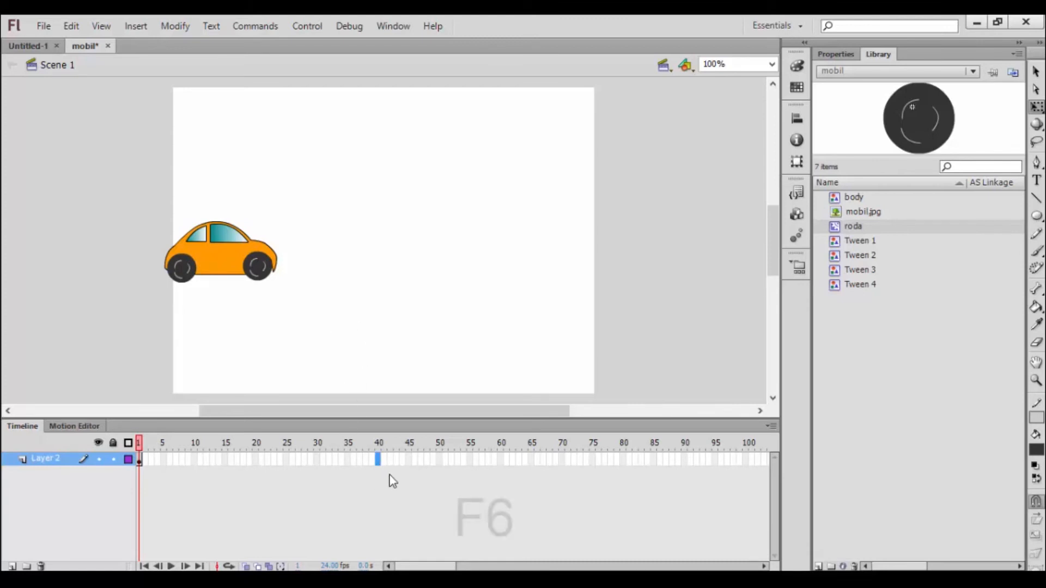
pyautogui.press('F6')
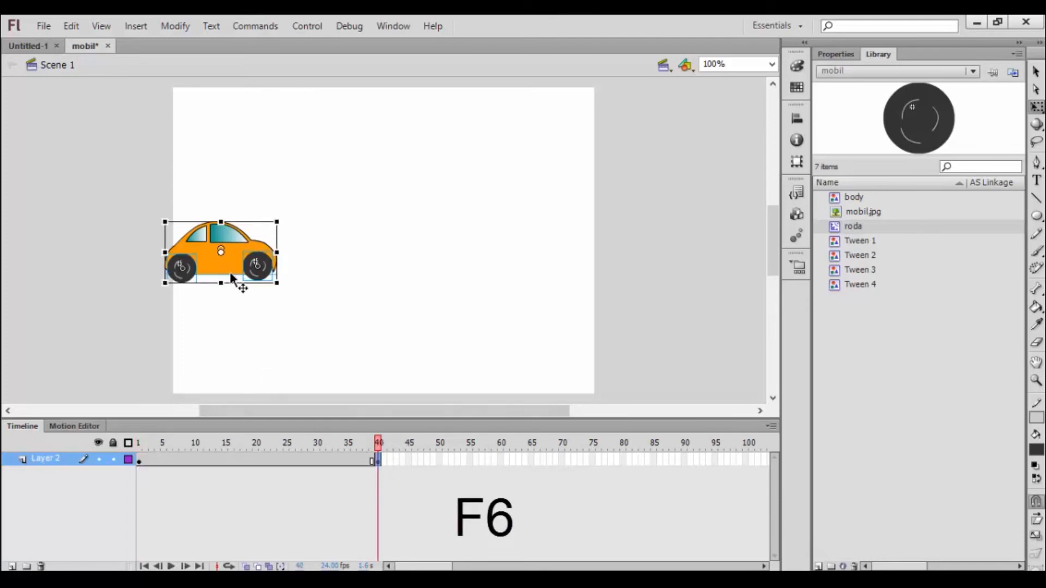
pyautogui.click(138, 462)
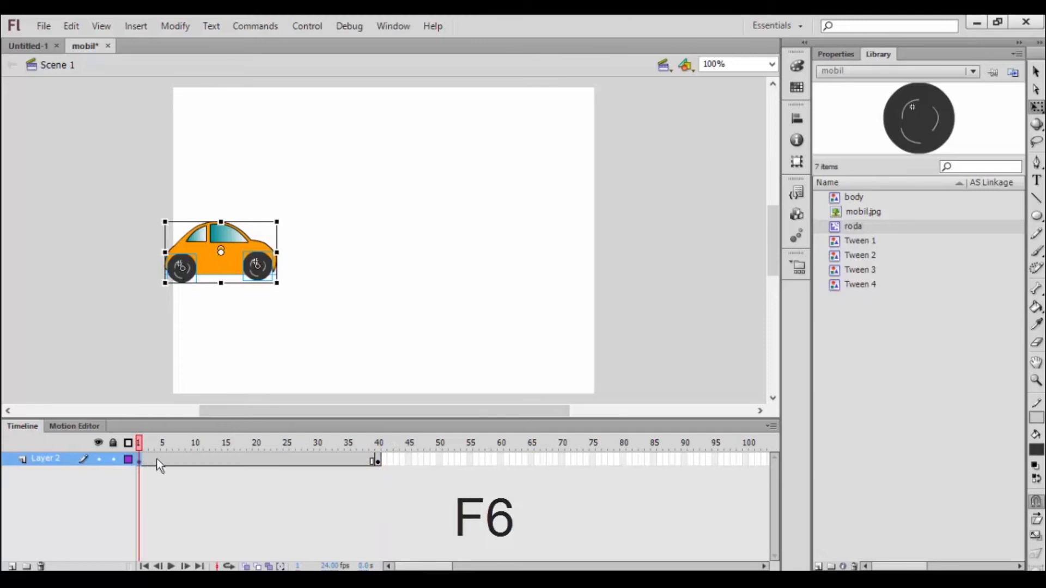
pyautogui.click(377, 461)
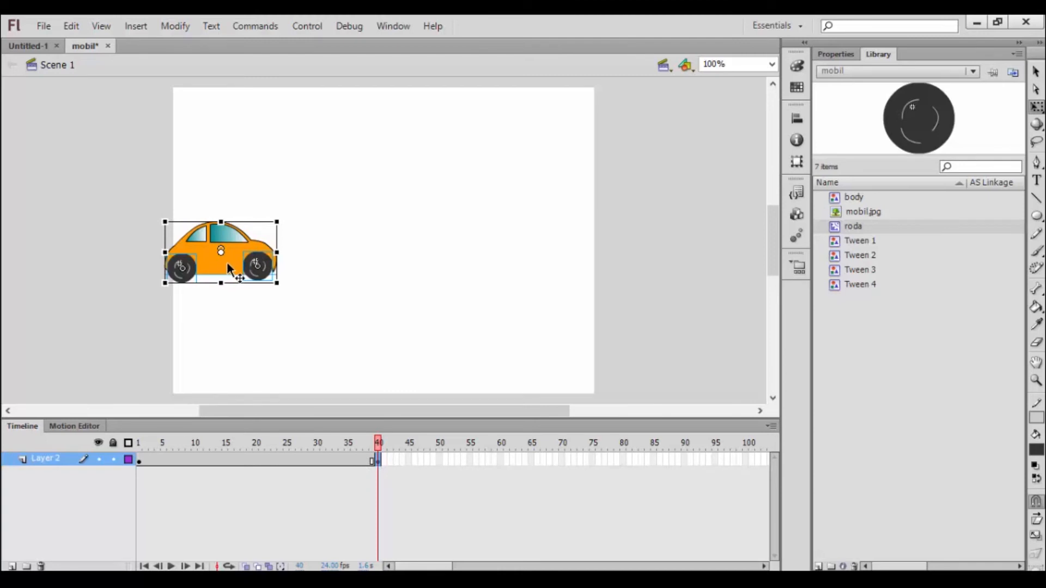
pyautogui.moveTo(226, 260); pyautogui.dragTo(608, 265)
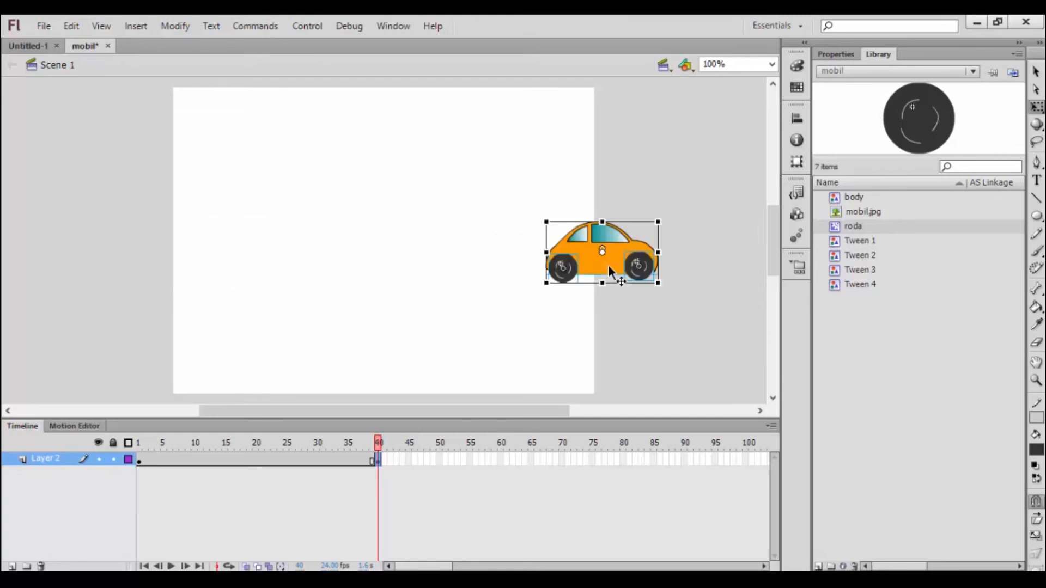
# Step: Nudge the car further right at frame 40 until it is almost off the stage, and compare its positions in frames 1 and 40
pyautogui.click(138, 461)
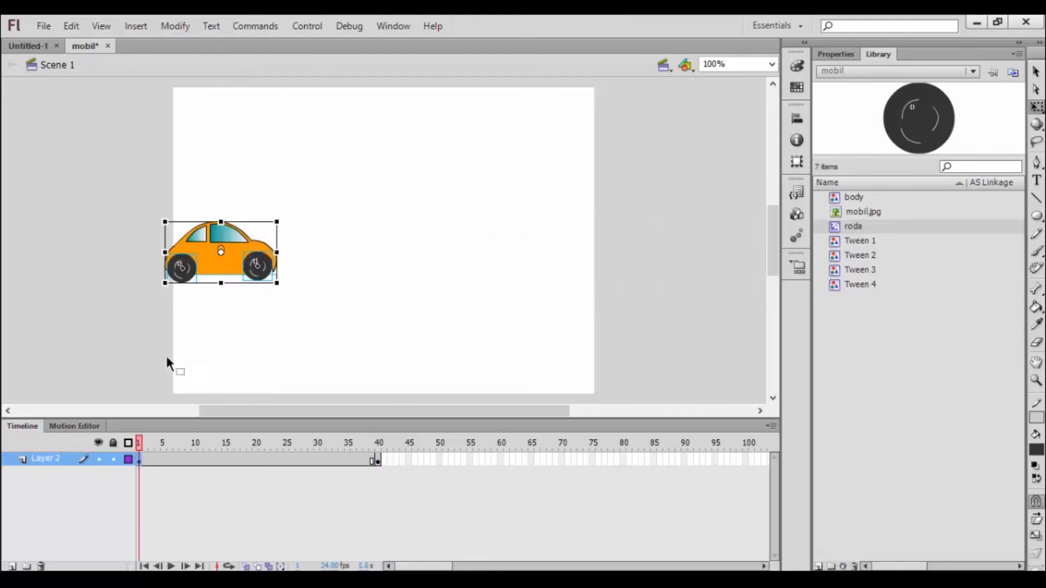
pyautogui.click(377, 461)
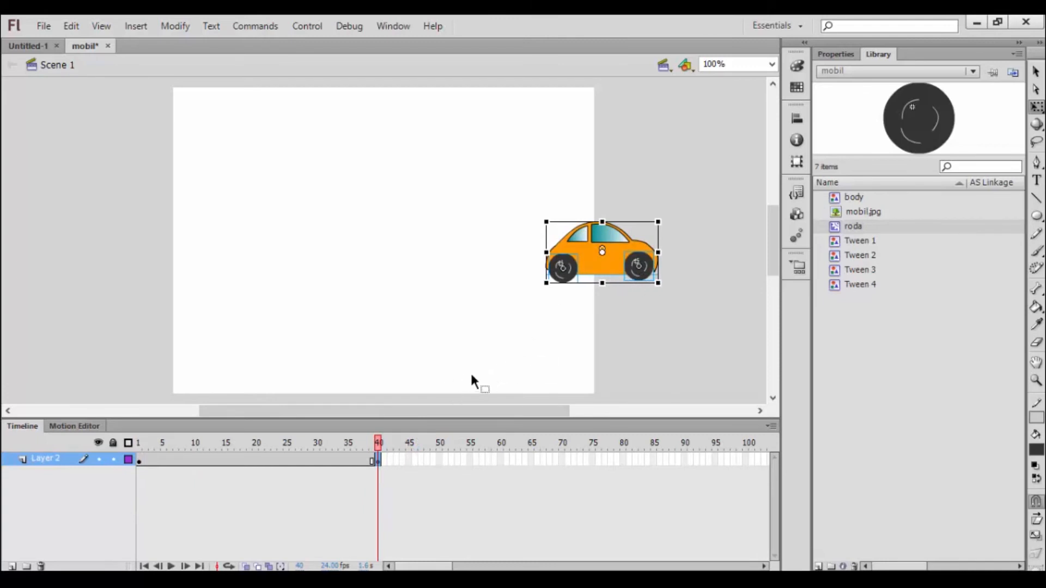
pyautogui.click(139, 462)
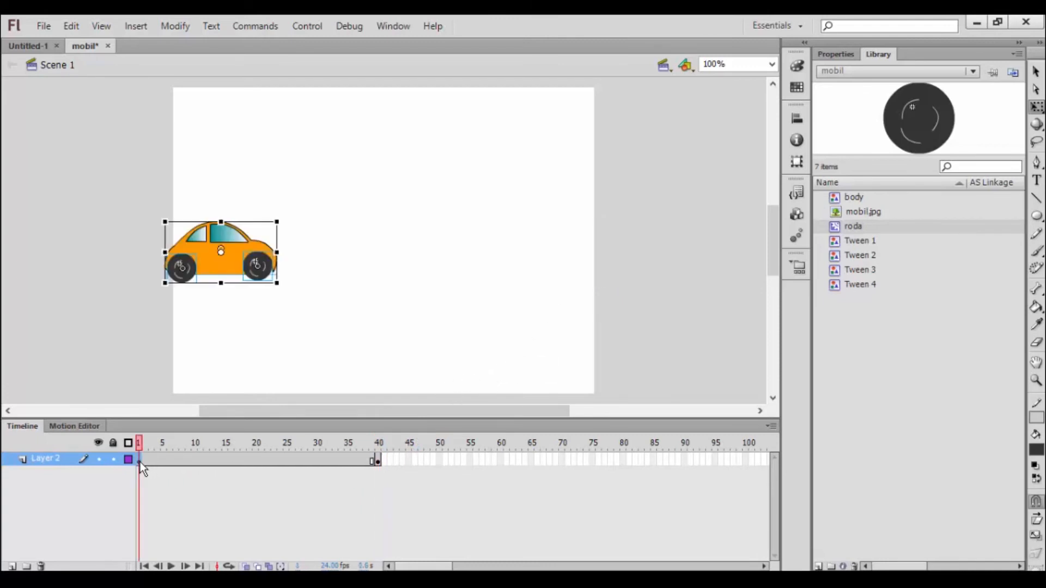
pyautogui.click(379, 461)
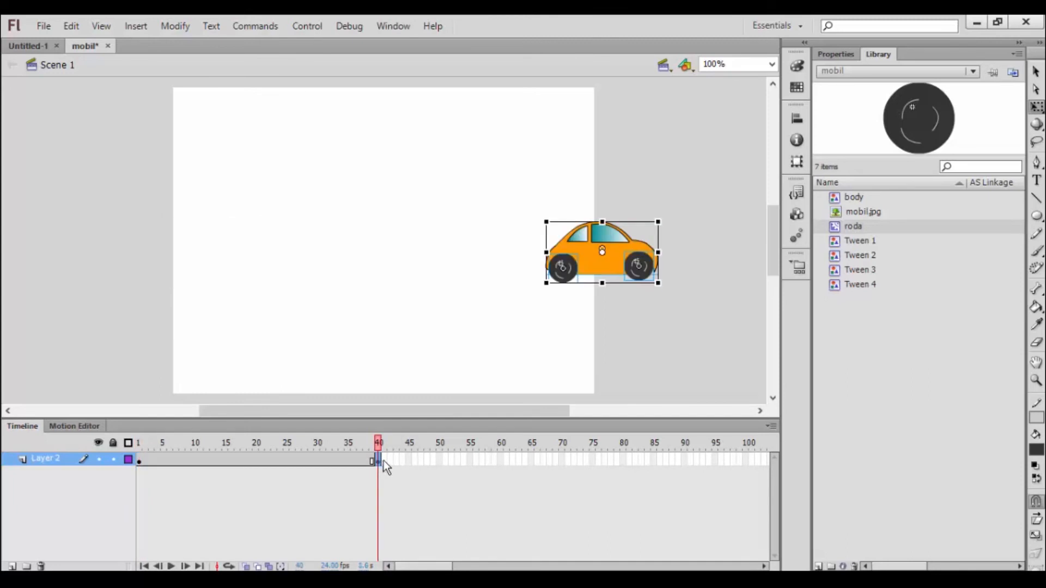
pyautogui.press('Right')
pyautogui.press('Right')
pyautogui.press('Right')
pyautogui.press('Right')
pyautogui.press('Right')
pyautogui.press('Right')
pyautogui.press('Right')
pyautogui.press('Right')
pyautogui.press('Right')
pyautogui.press('Right')
pyautogui.press('Right')
pyautogui.press('Right')
pyautogui.press('Right')
pyautogui.press('Right')
pyautogui.press('Right')
pyautogui.press('Right')
pyautogui.press('Right')
pyautogui.press('Right')
pyautogui.press('Right')
pyautogui.press('Right')
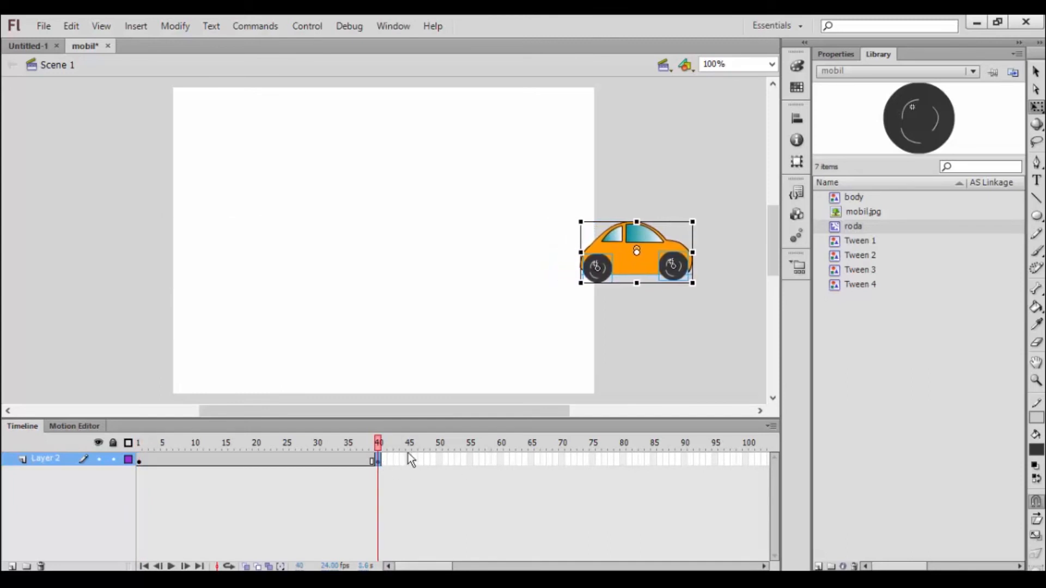
pyautogui.click(140, 461)
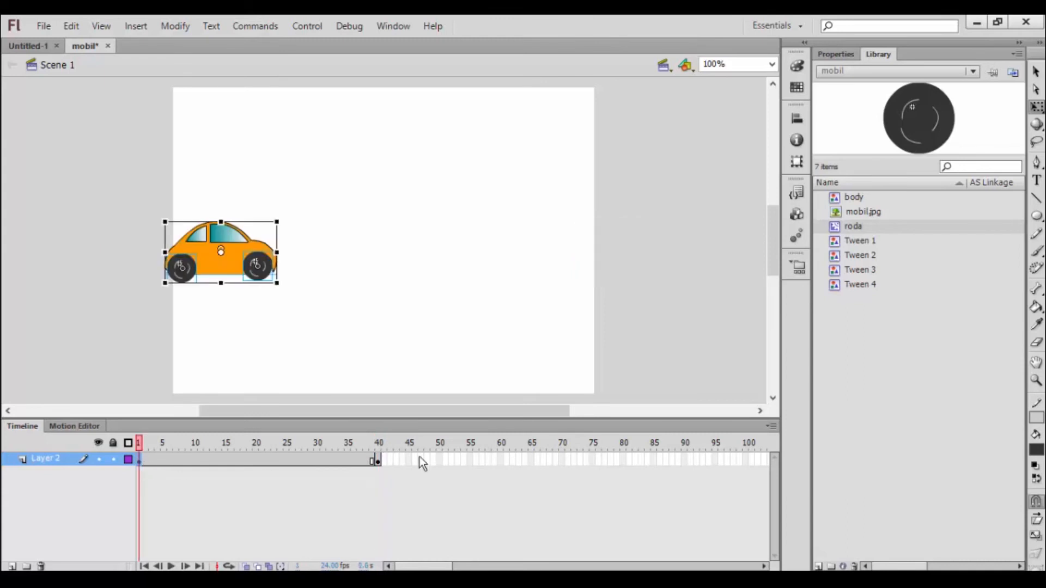
pyautogui.click(379, 461)
pyautogui.click(139, 461)
pyautogui.click(378, 464)
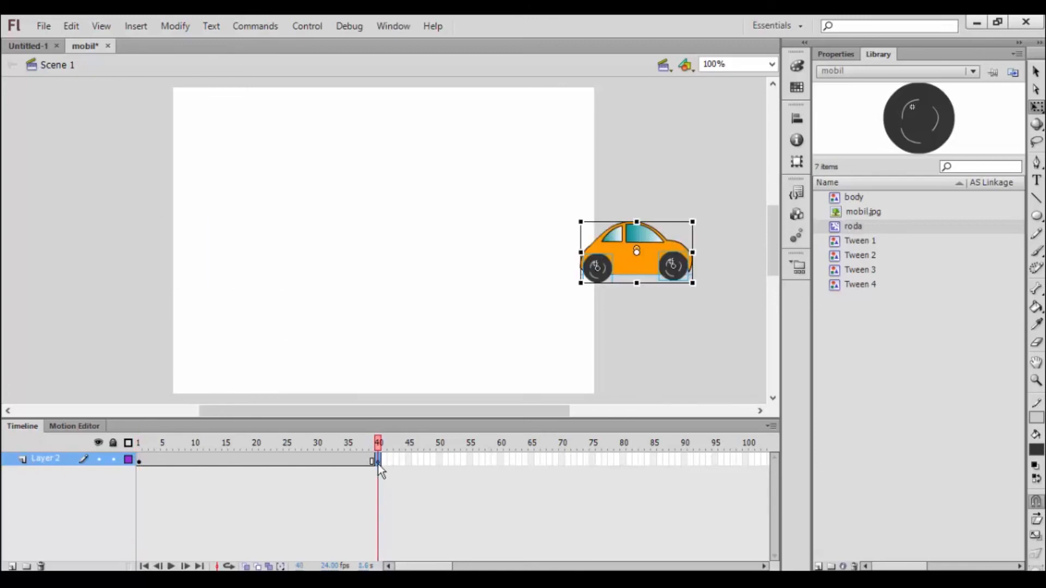
pyautogui.click(138, 463)
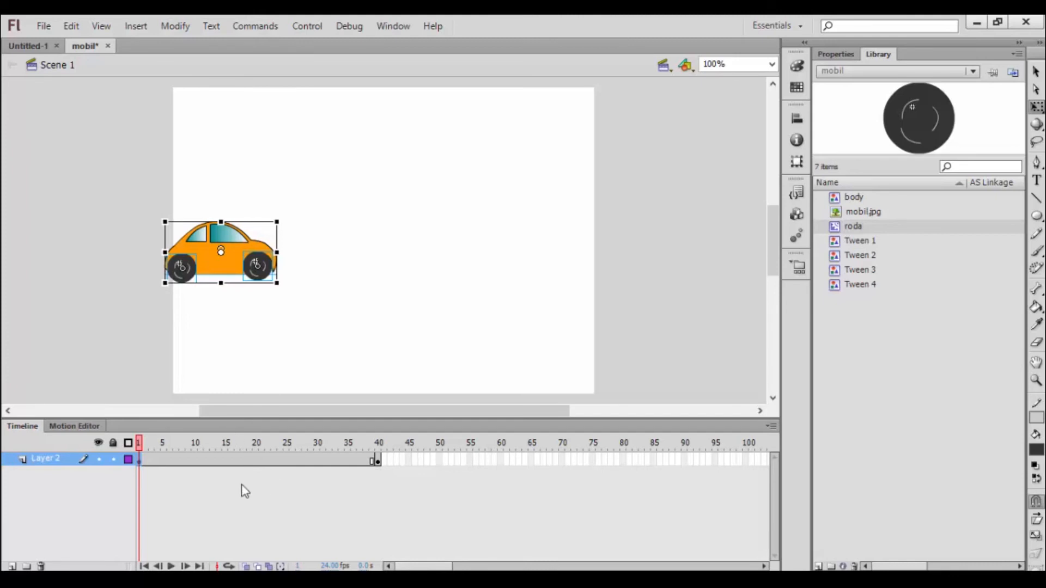
# Step: Create a classic tween from frame 1 to frame 40 of Layer 2 and preview the car's motion in a movie test
pyautogui.rightClick(139, 460)
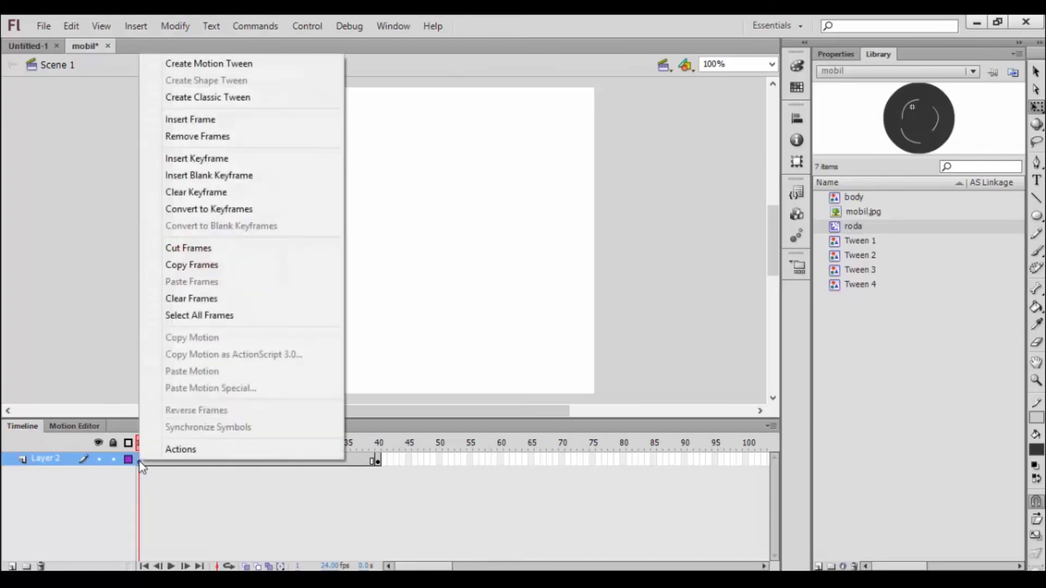
pyautogui.click(238, 97)
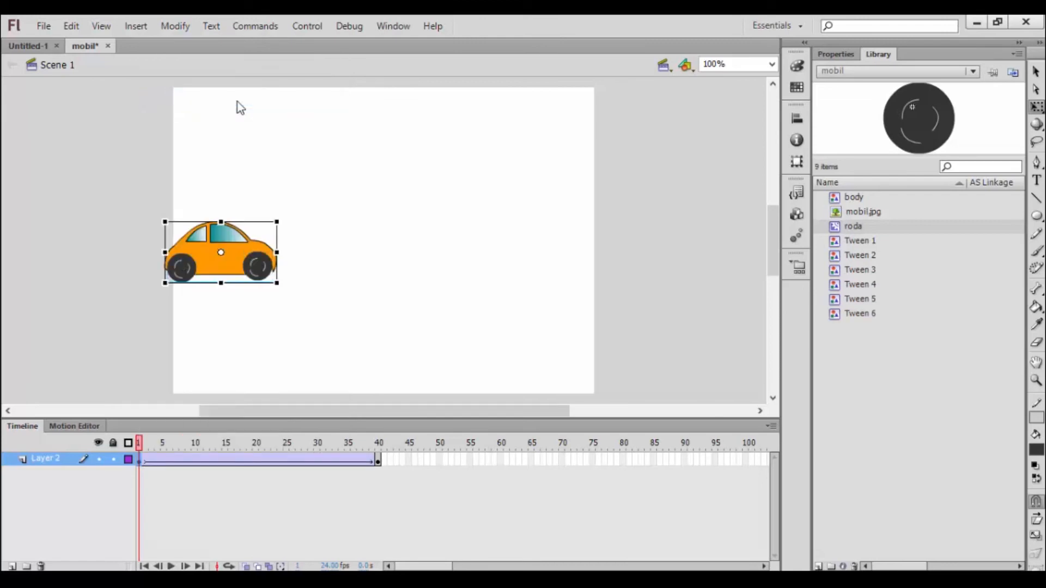
pyautogui.press('Return')
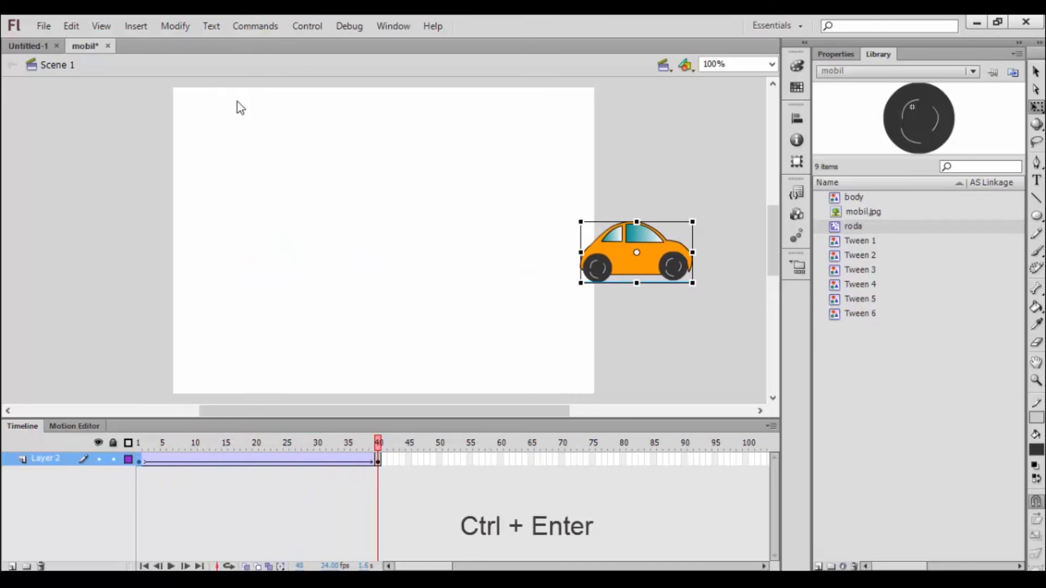
pyautogui.hotkey('ctrl', 'Return')
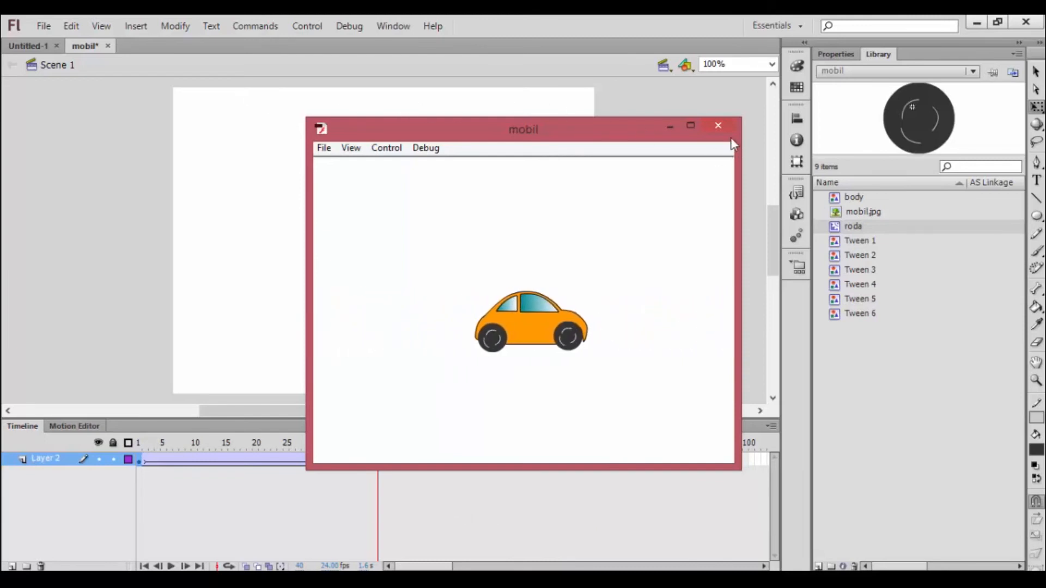
pyautogui.click(718, 126)
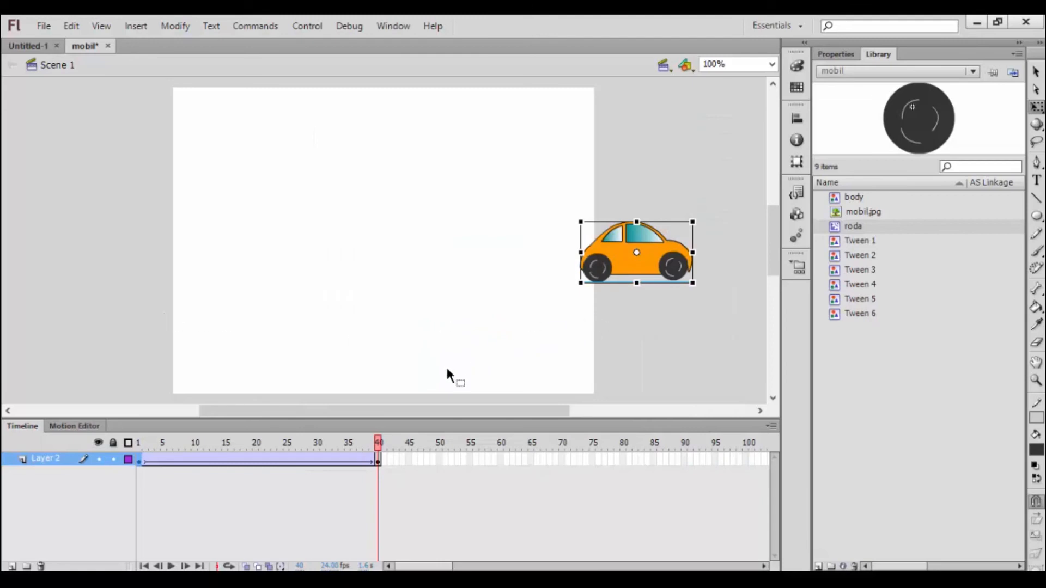
pyautogui.moveTo(375, 447); pyautogui.dragTo(129, 459)
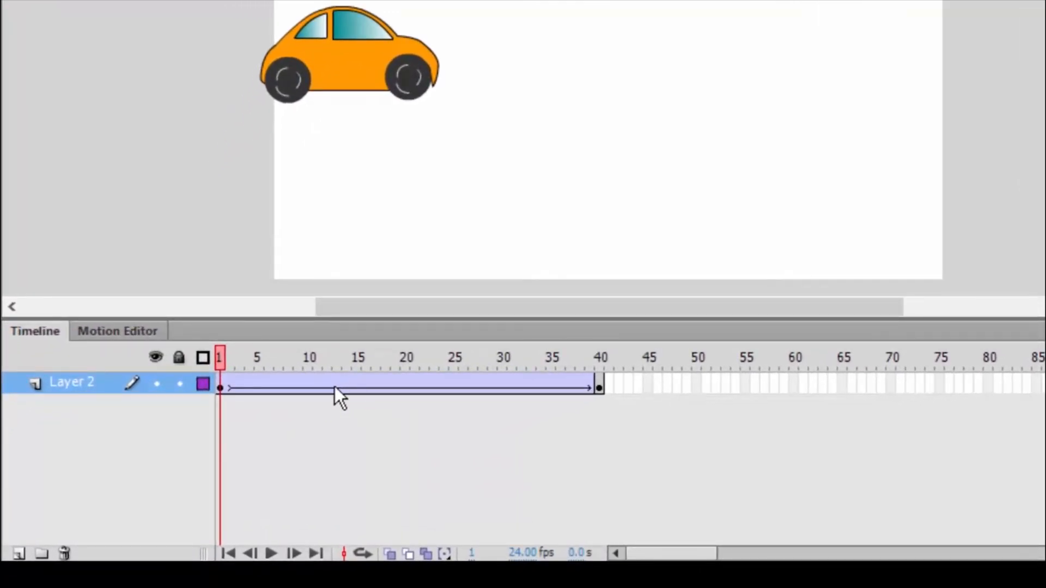
# Step: Lengthen the tween by inserting frames over the selected span of frames 11 to 28 and test the movie
pyautogui.click(319, 385)
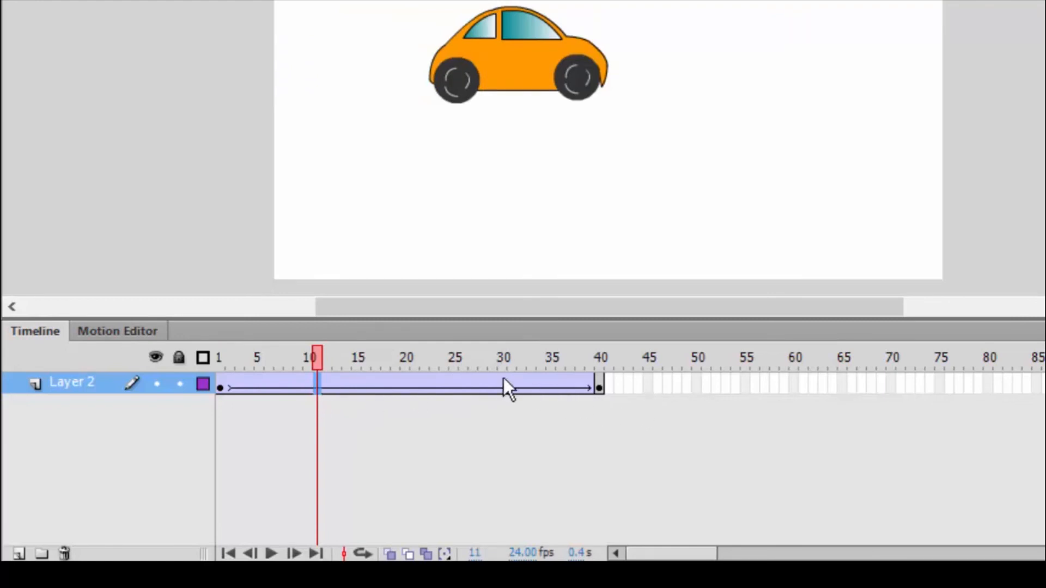
pyautogui.keyDown('shift'); pyautogui.click(481, 384); pyautogui.keyUp('shift')
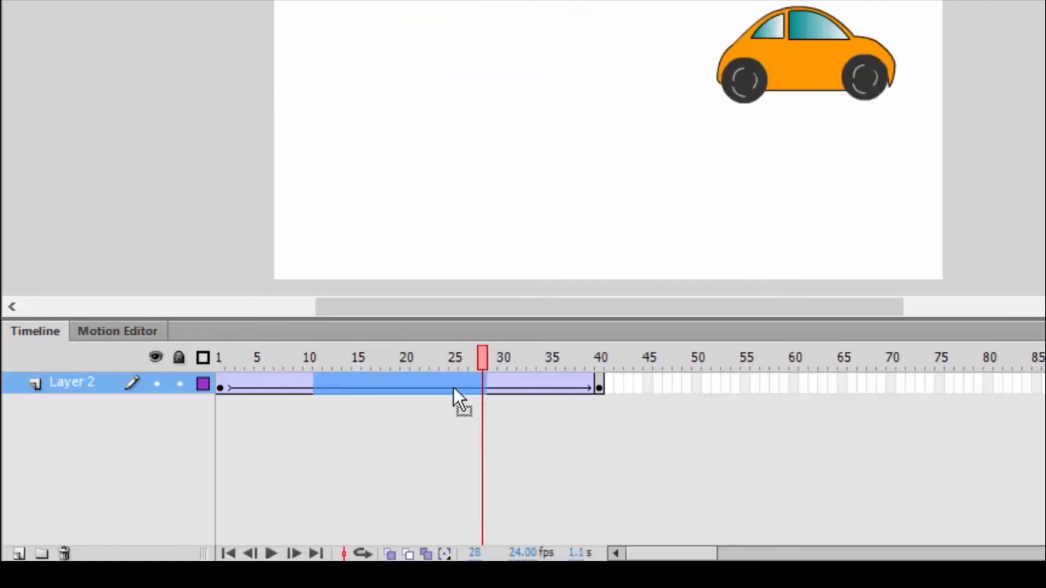
pyautogui.rightClick(456, 385)
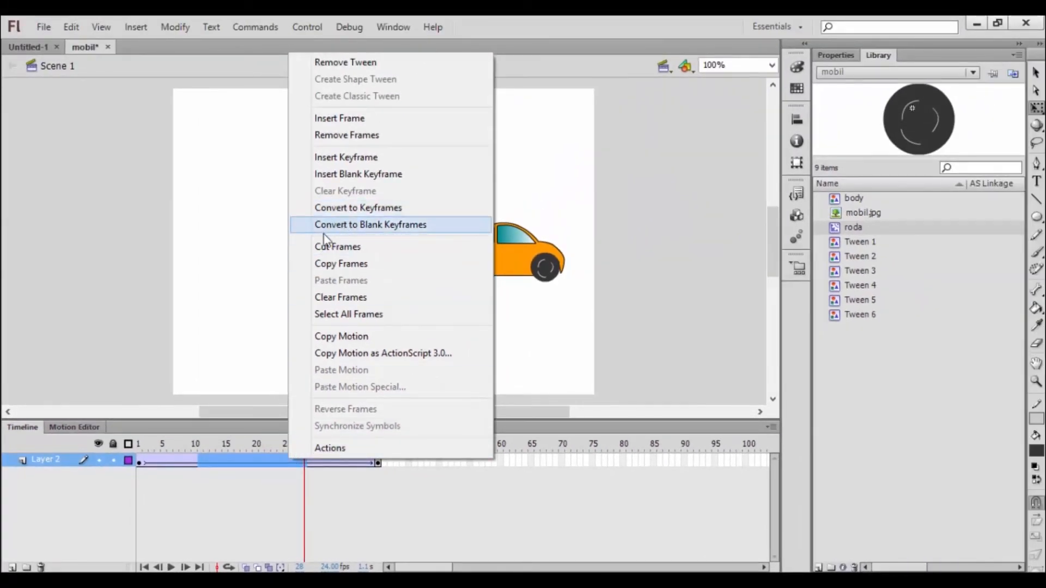
pyautogui.click(352, 121)
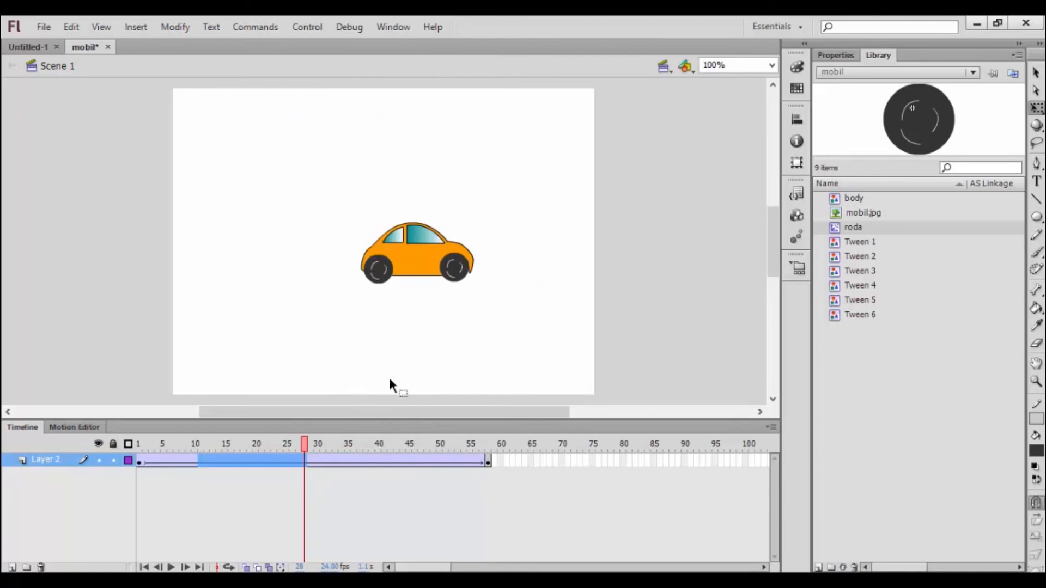
pyautogui.hotkey('ctrl', 'Return')
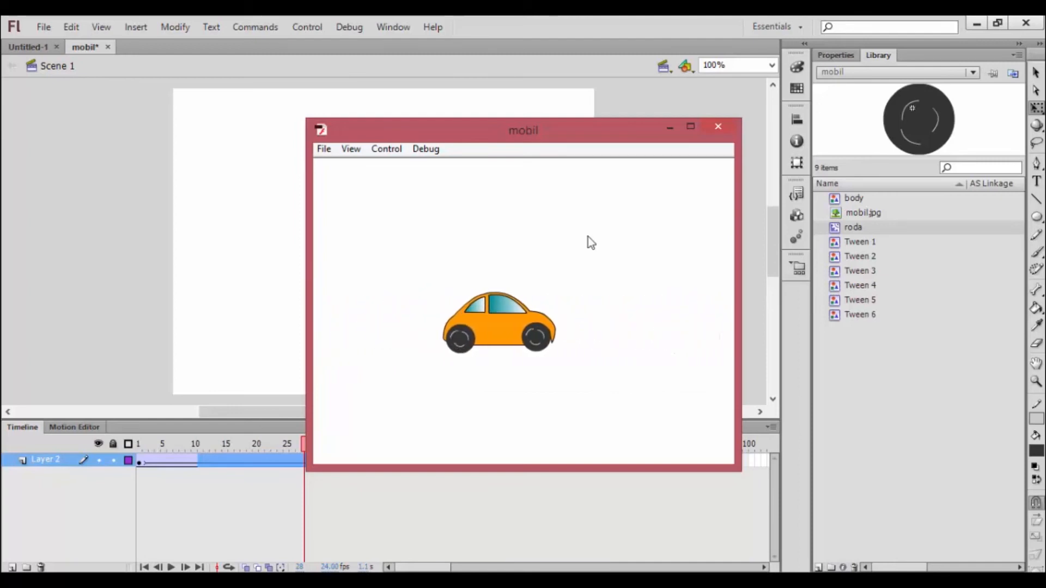
pyautogui.click(719, 128)
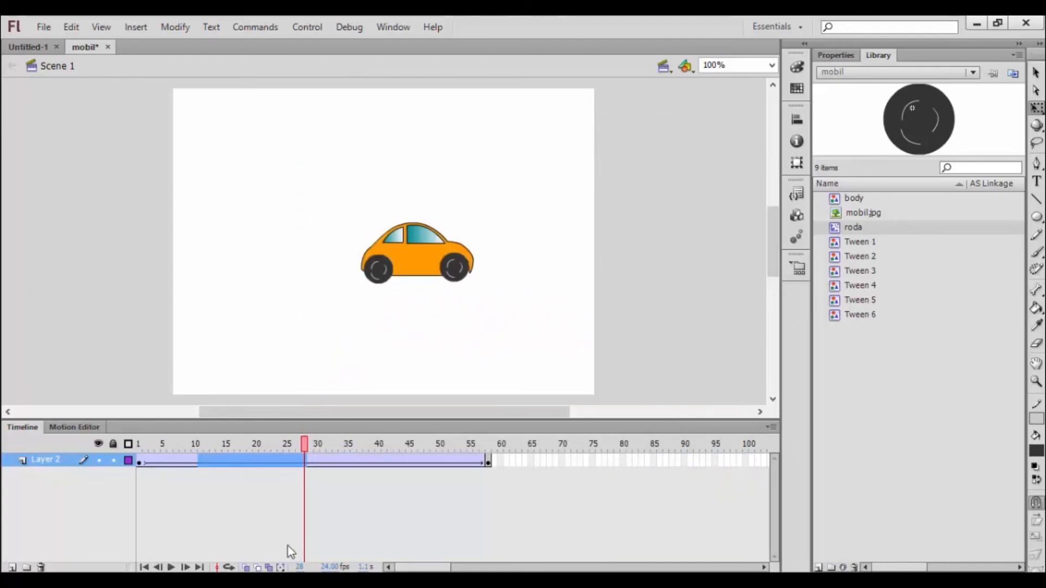
# Step: Insert frames over the same selected span again to extend the tween to frame 76, check both end keyframes and test the movie
pyautogui.rightClick(260, 456)
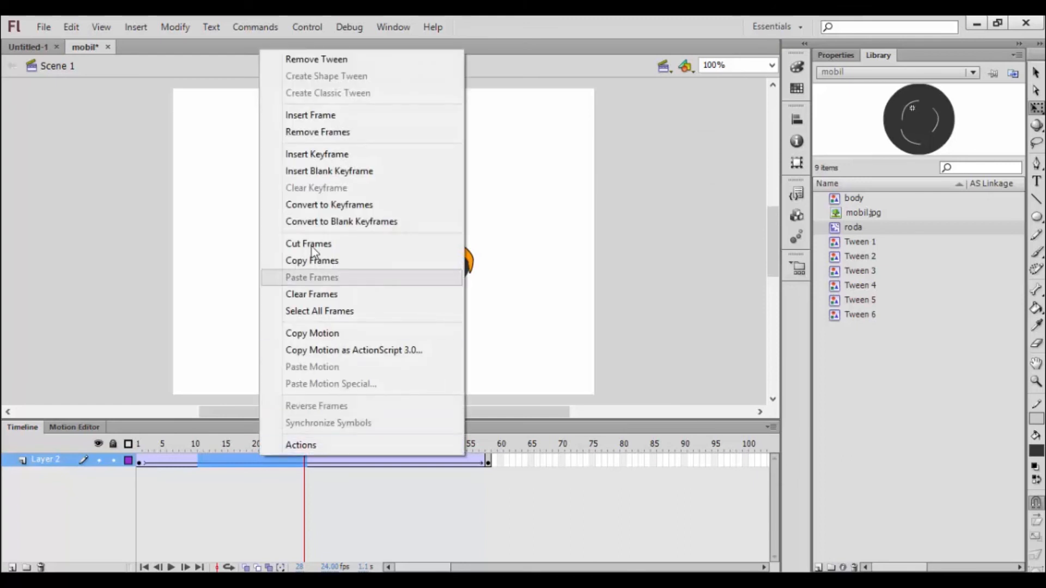
pyautogui.click(329, 115)
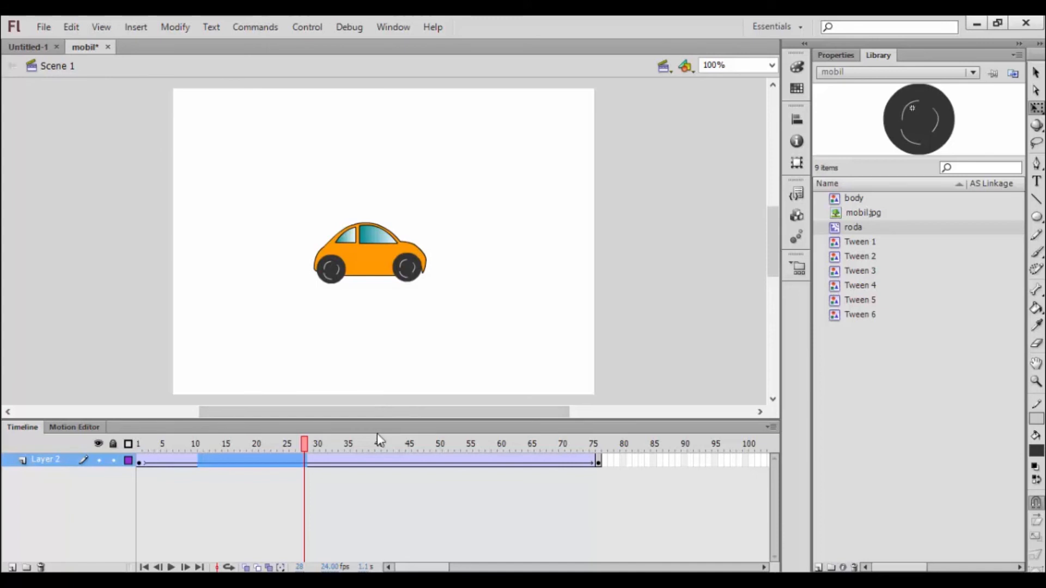
pyautogui.click(137, 462)
pyautogui.click(600, 462)
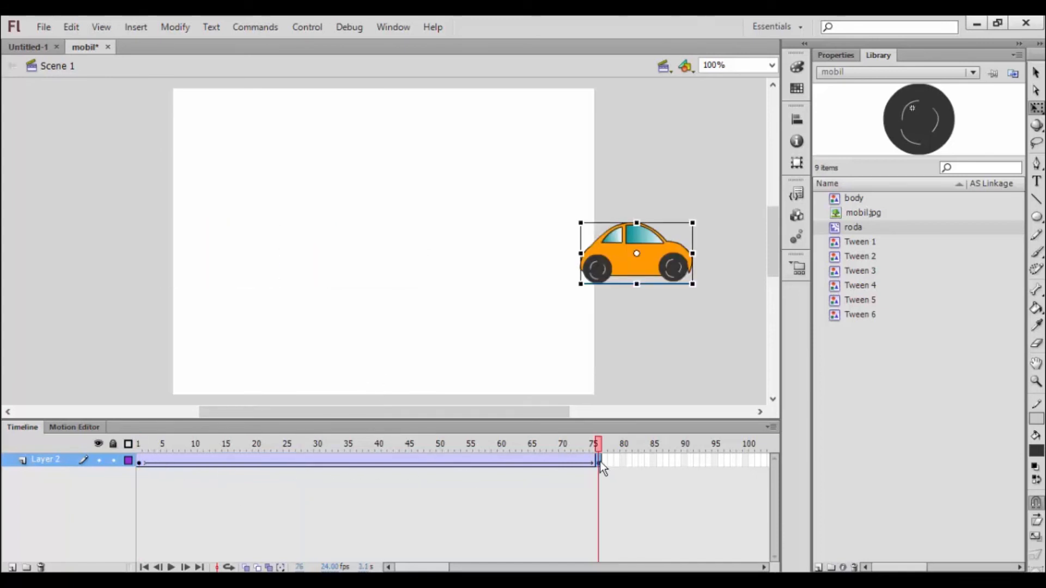
pyautogui.click(139, 463)
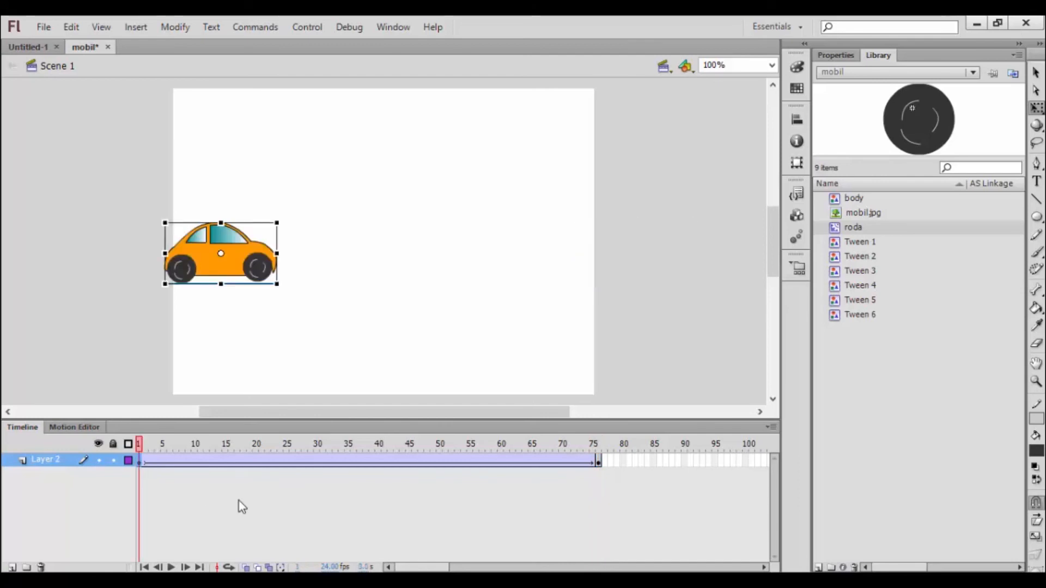
pyautogui.hotkey('ctrl', 'Return')
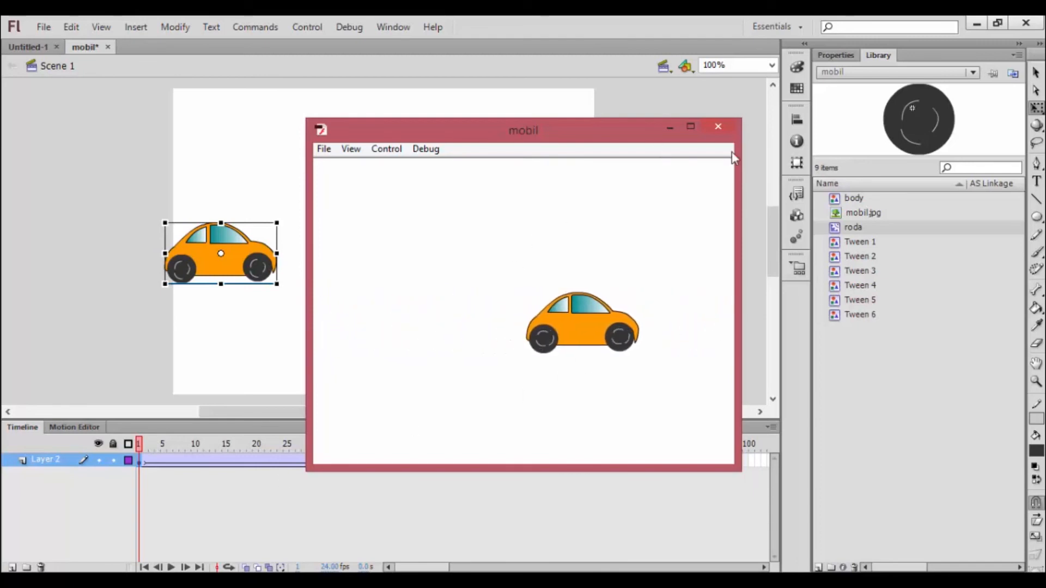
pyautogui.click(718, 127)
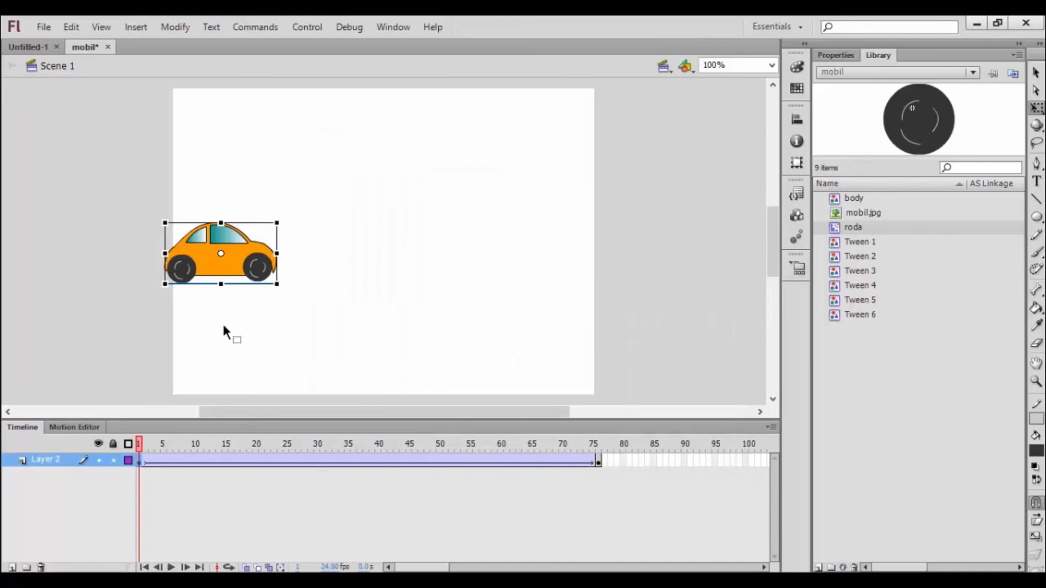
# Step: Select frames 27 to 43, insert the same number of frames to extend the tween to frame 93, and test the movie
pyautogui.click(298, 463)
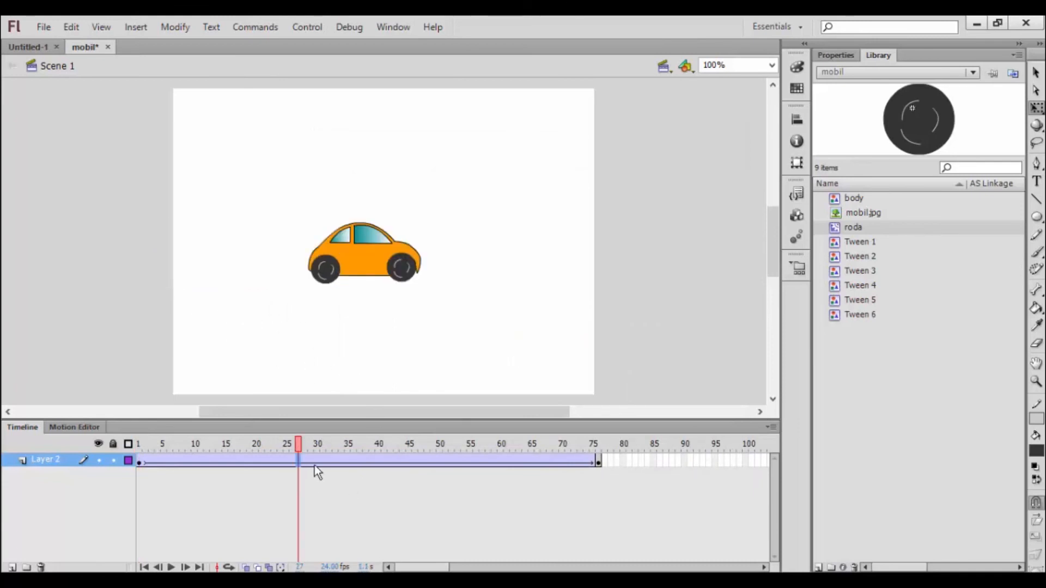
pyautogui.keyDown('shift'); pyautogui.click(397, 463); pyautogui.keyUp('shift')
pyautogui.rightClick(375, 462)
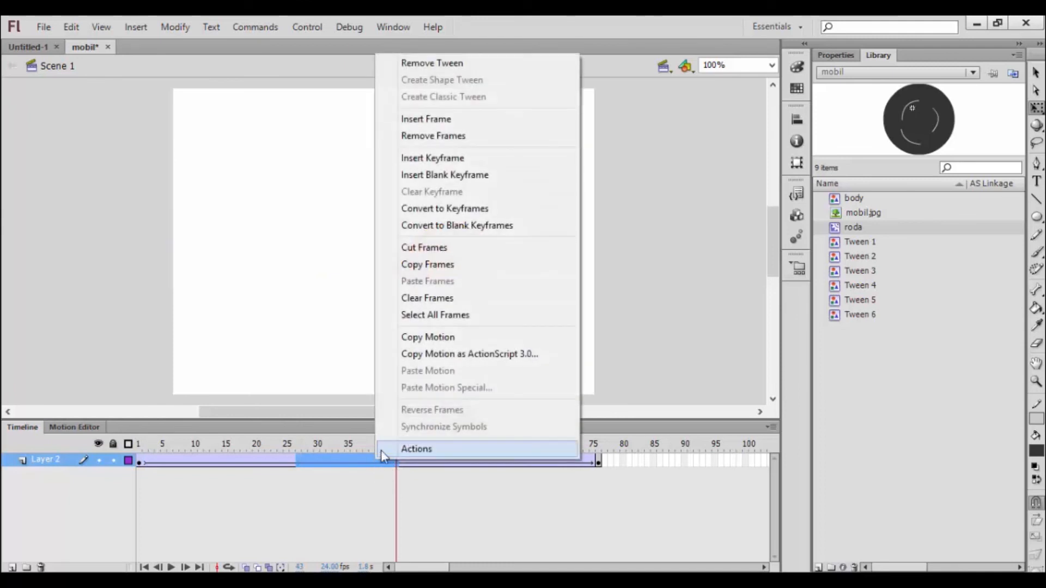
pyautogui.click(431, 120)
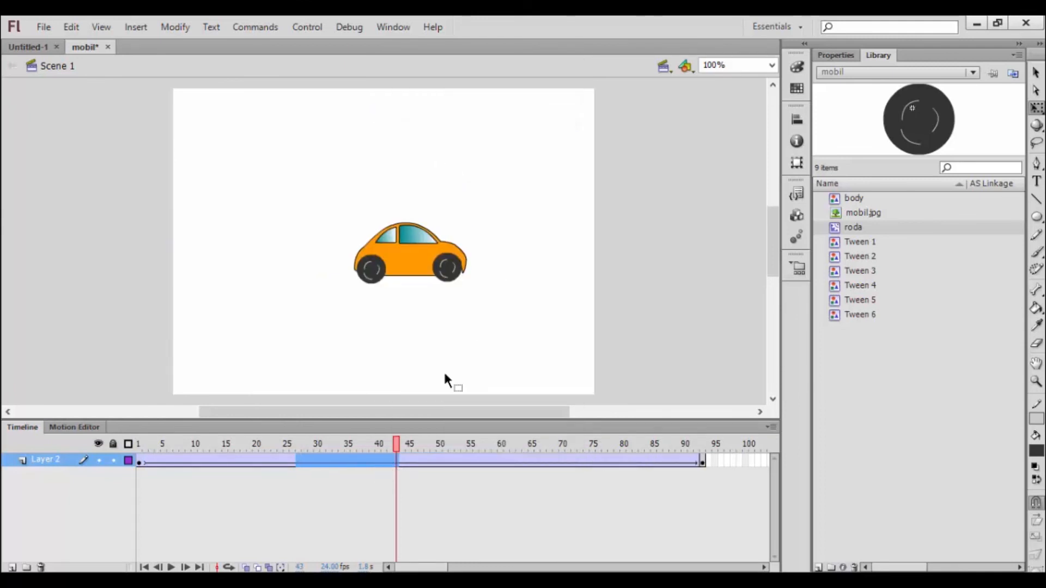
pyautogui.click(454, 526)
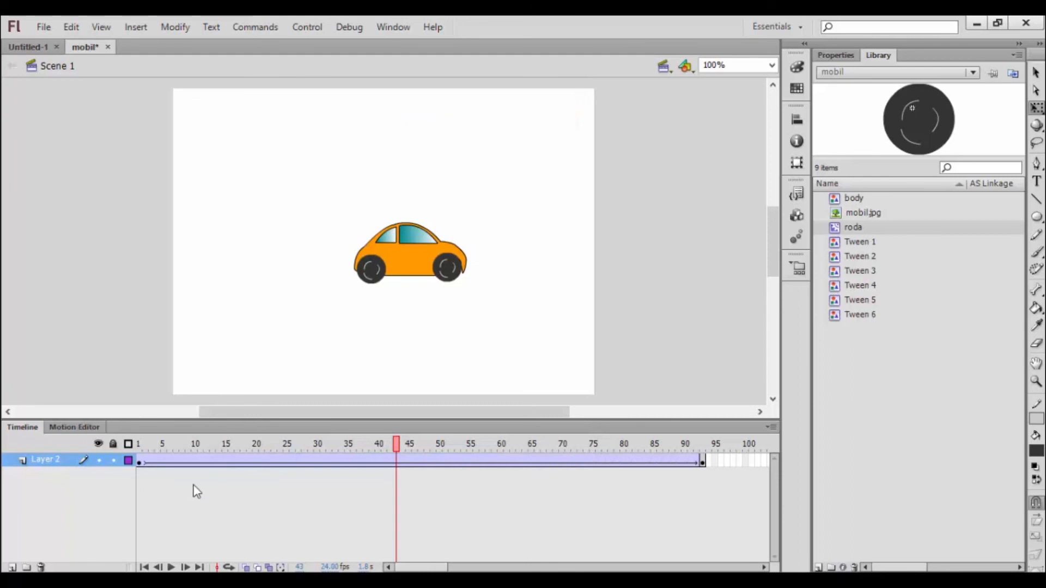
pyautogui.click(139, 462)
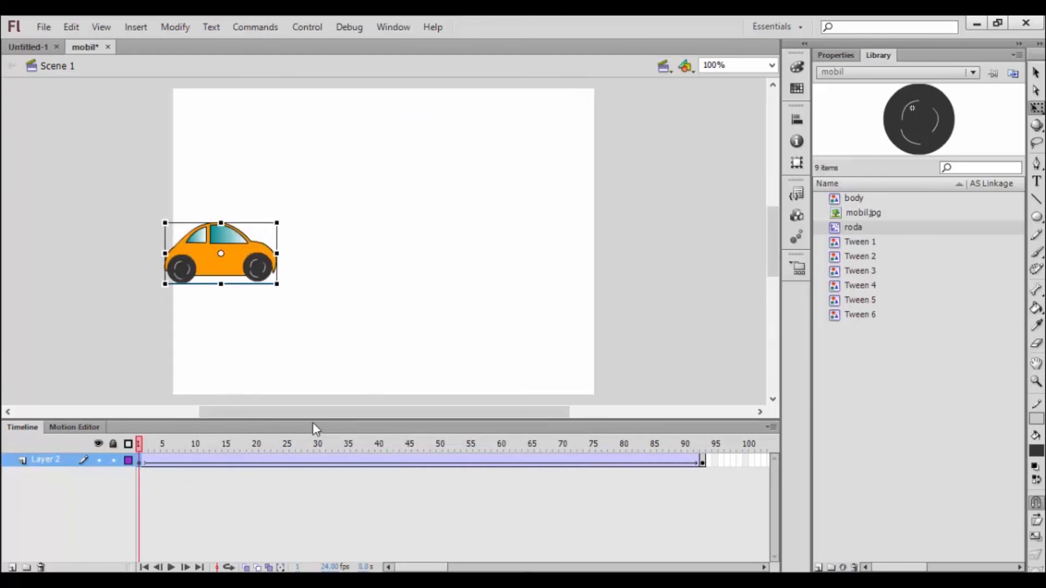
pyautogui.hotkey('ctrl', 'Return')
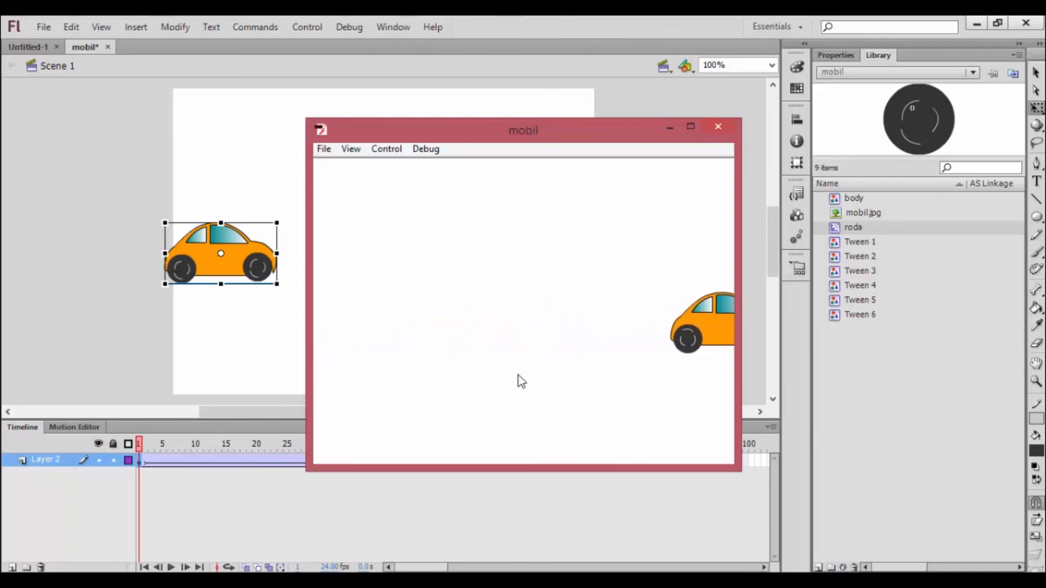
pyautogui.click(717, 127)
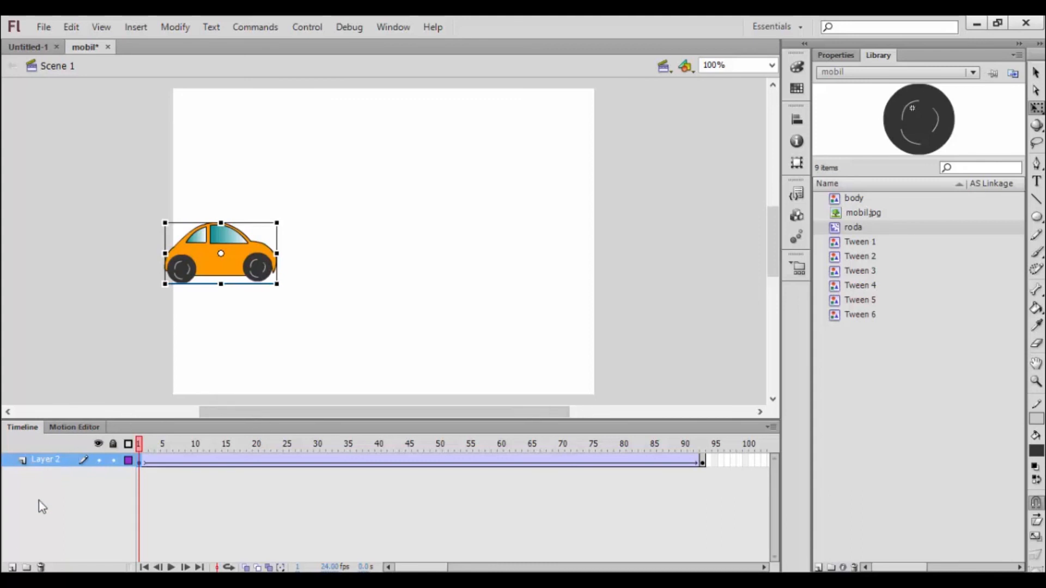
# Step: Add a new layer and draw a horizontal road line with a #333333 stroke beneath the wheels, spanning the whole stage width
pyautogui.click(11, 567)
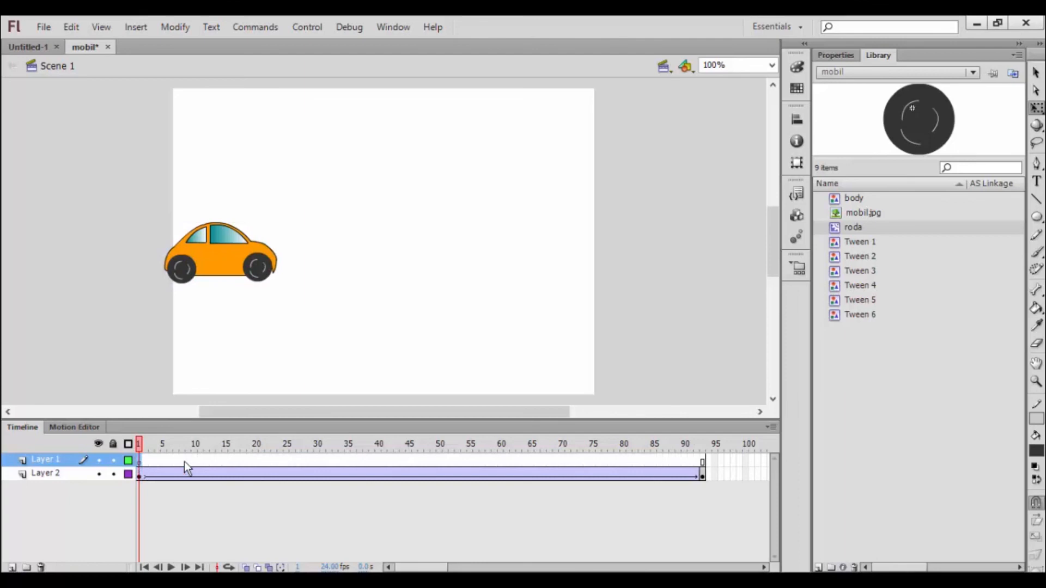
pyautogui.click(1036, 428)
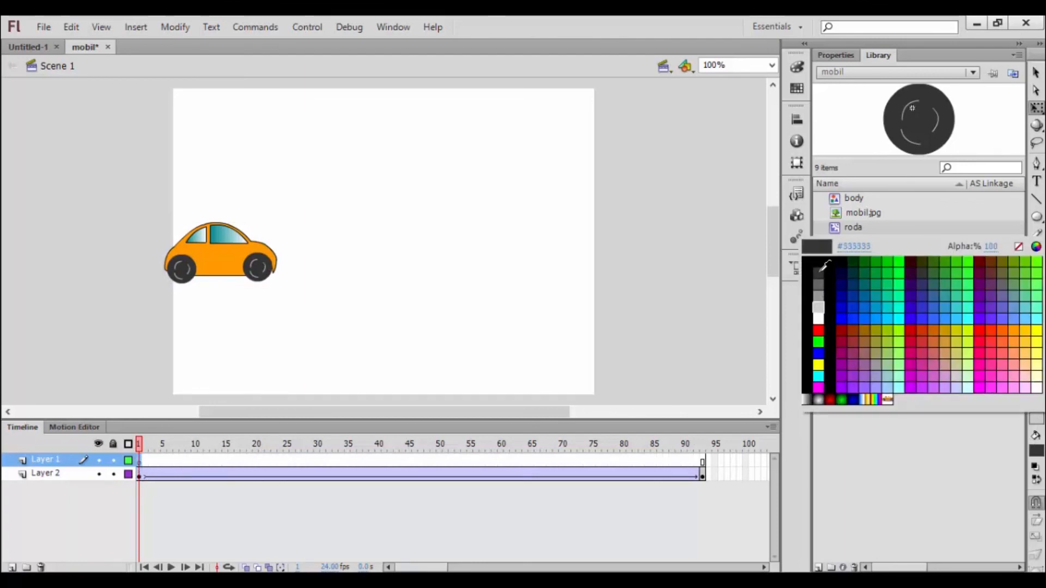
pyautogui.click(820, 273)
pyautogui.click(1036, 201)
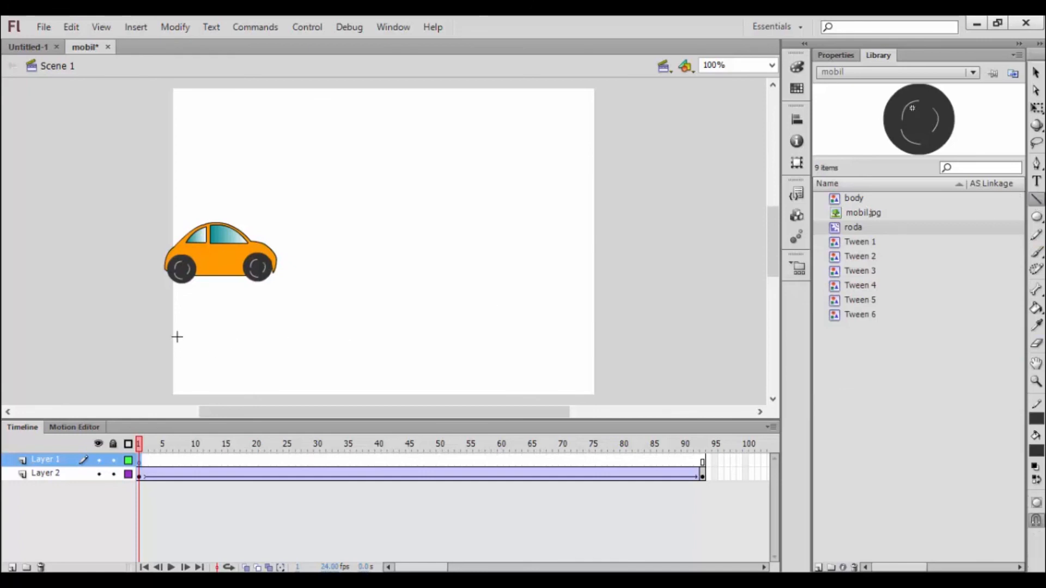
pyautogui.moveTo(162, 284)
pyautogui.mouseDown()
pyautogui.moveTo(378, 296)
pyautogui.moveTo(577, 295)
pyautogui.moveTo(622, 283)
pyautogui.moveTo(608, 283)
pyautogui.mouseUp()
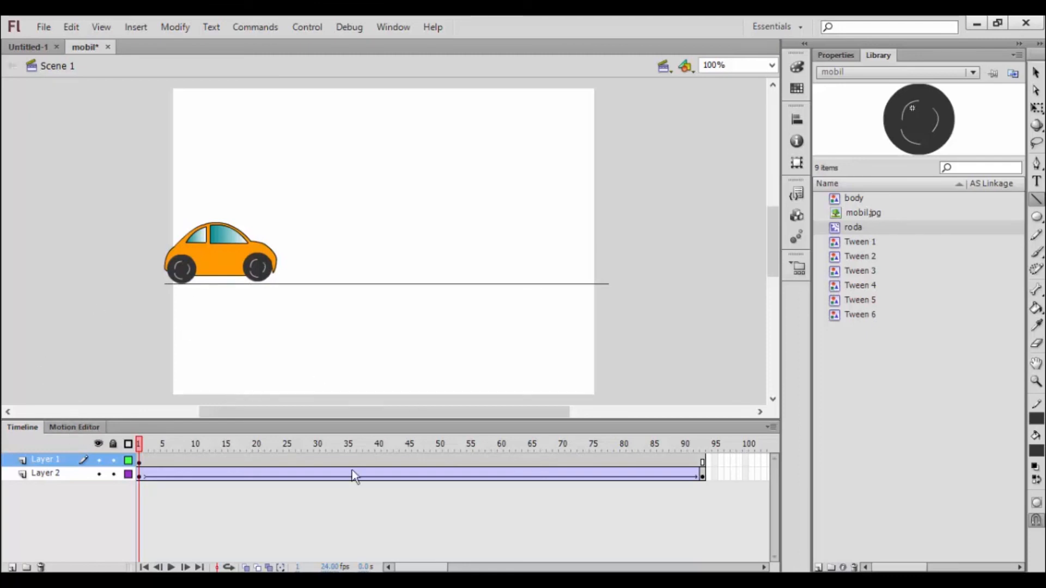
# Step: Select the road line's first frame, return to the Selection tool and test the movie with the road
pyautogui.click(139, 461)
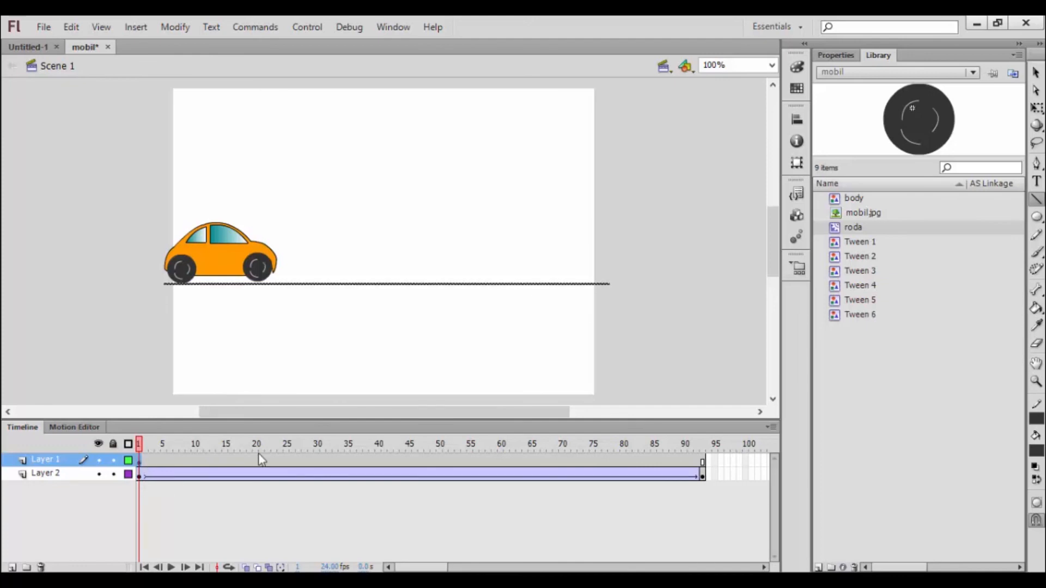
pyautogui.click(1037, 72)
pyautogui.hotkey('ctrl', 'Return')
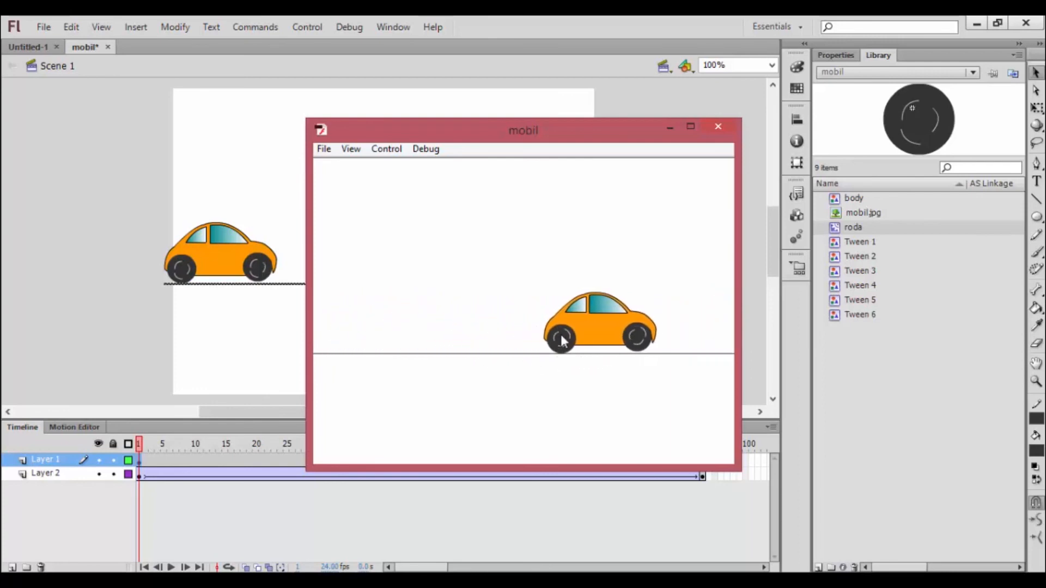
pyautogui.click(718, 126)
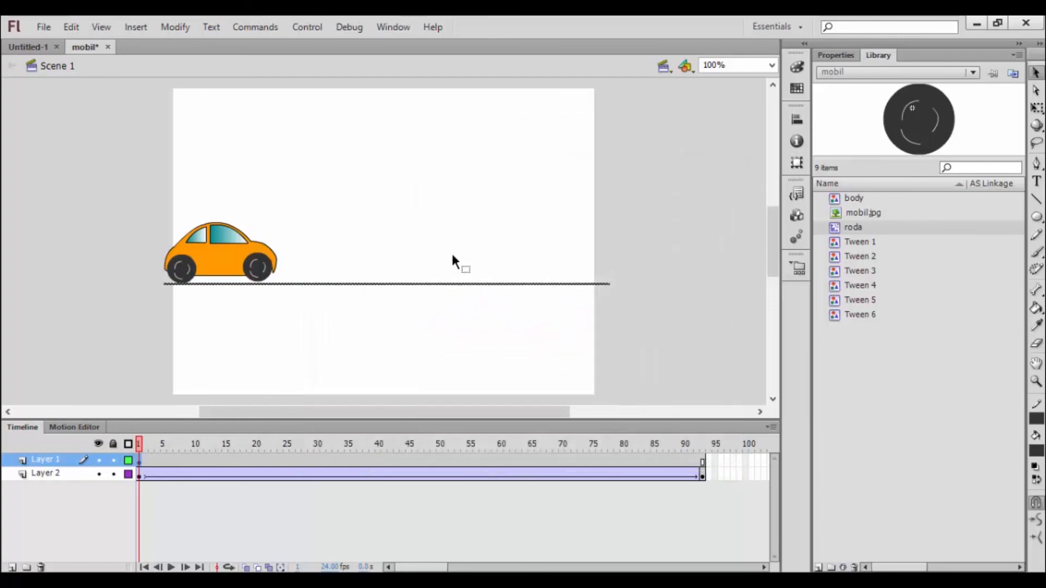
# Step: Select the car in Layer 2's first frame with the Free Transform tool and open its symbol for editing
pyautogui.click(139, 475)
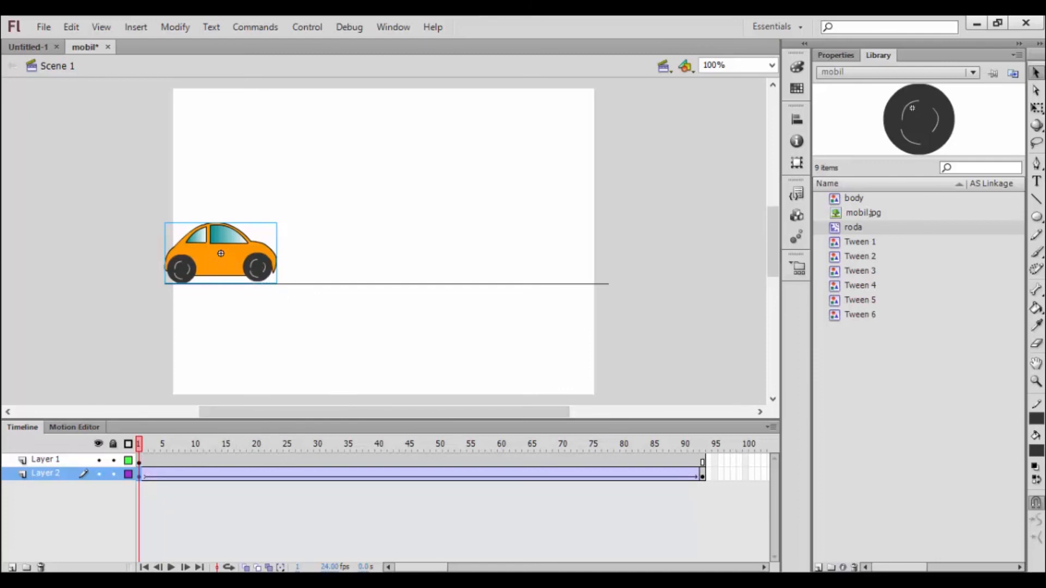
pyautogui.click(1037, 108)
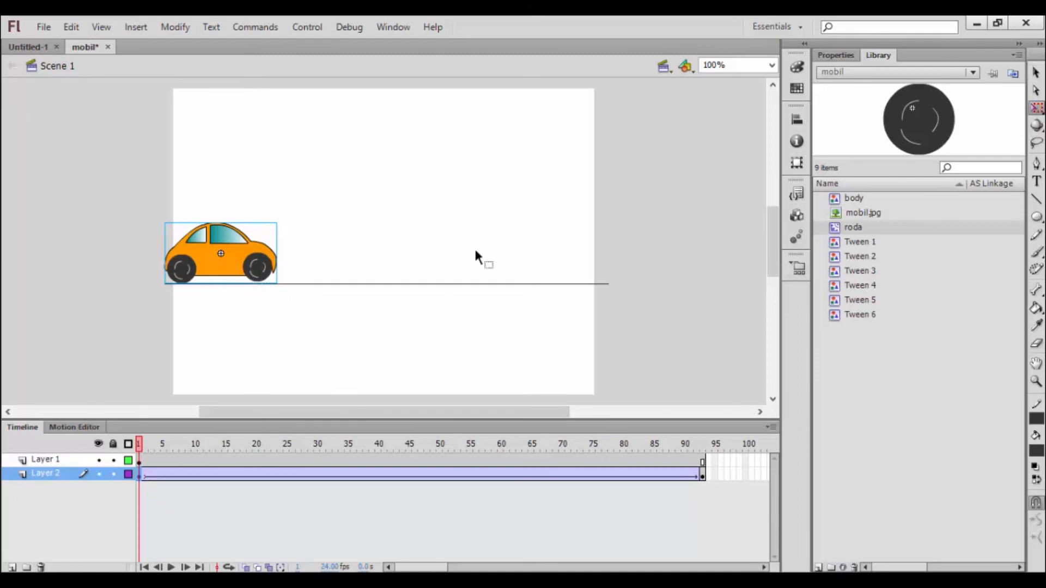
pyautogui.click(296, 301)
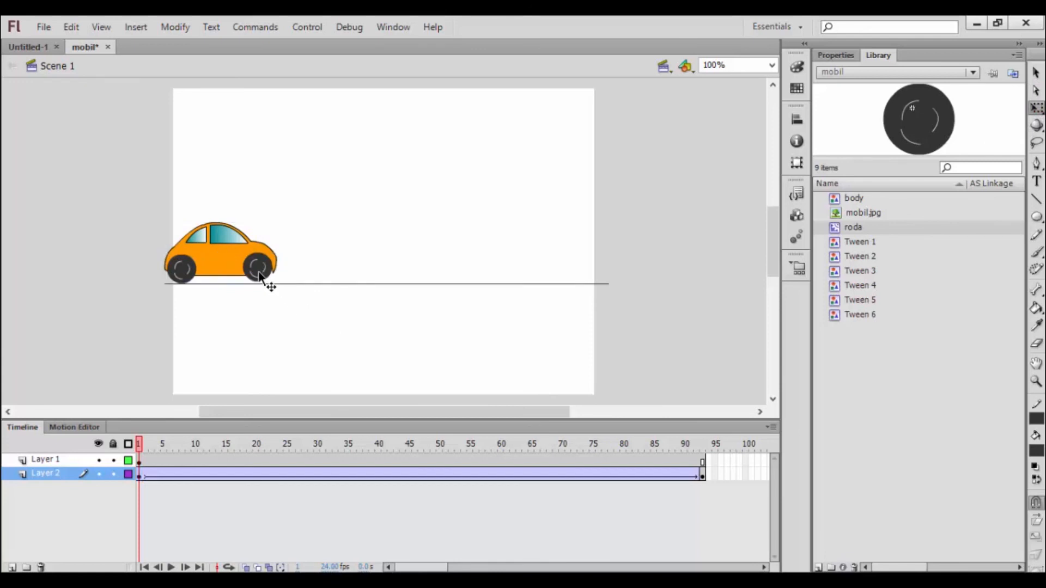
pyautogui.click(261, 278)
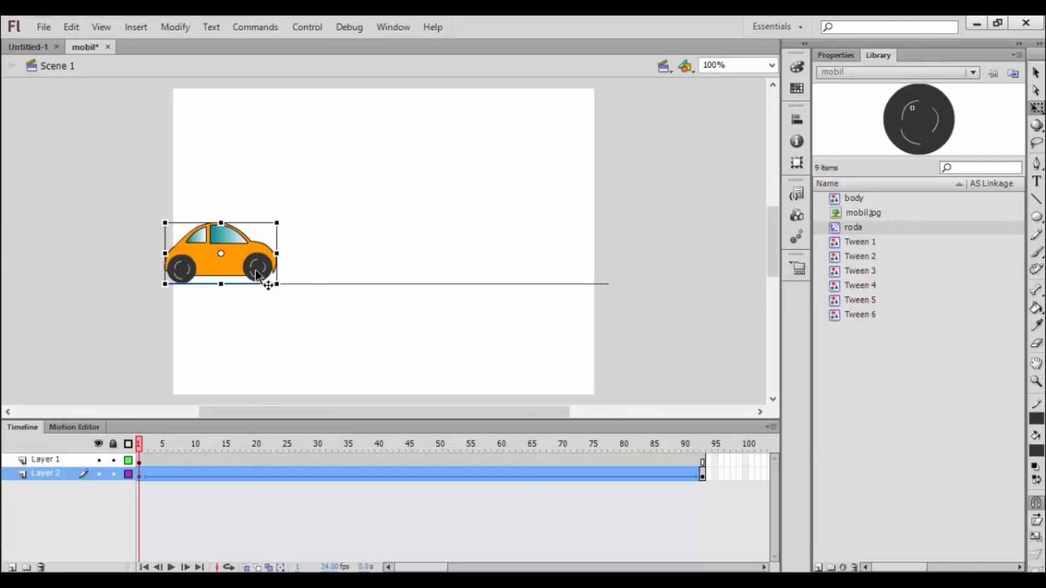
pyautogui.doubleClick(236, 259)
pyautogui.click(277, 316)
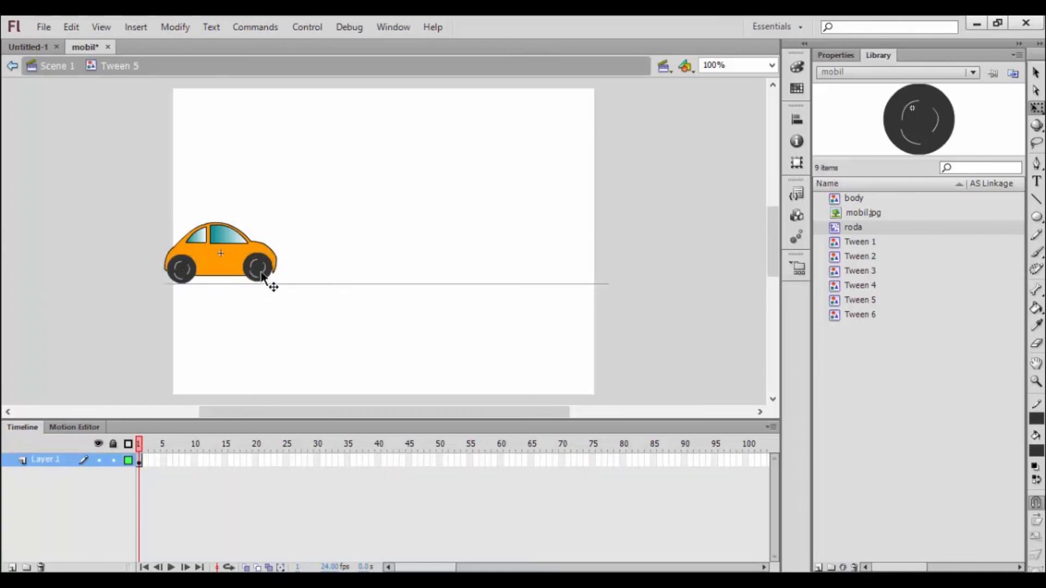
# Step: Move the car's front wheel slightly down onto the road line and slightly forward, and return to Scene 1
pyautogui.click(262, 278)
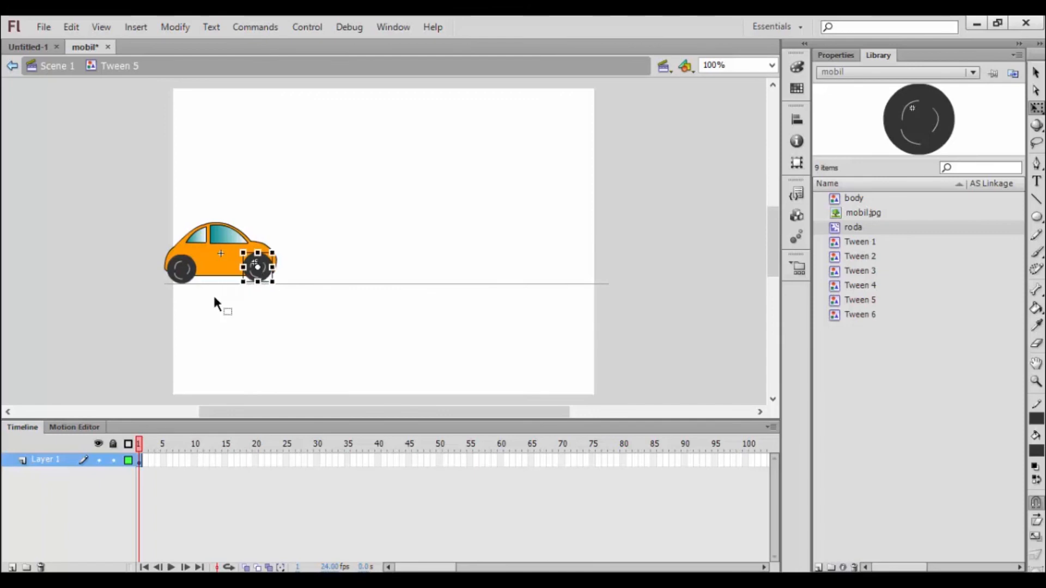
pyautogui.press('Down')
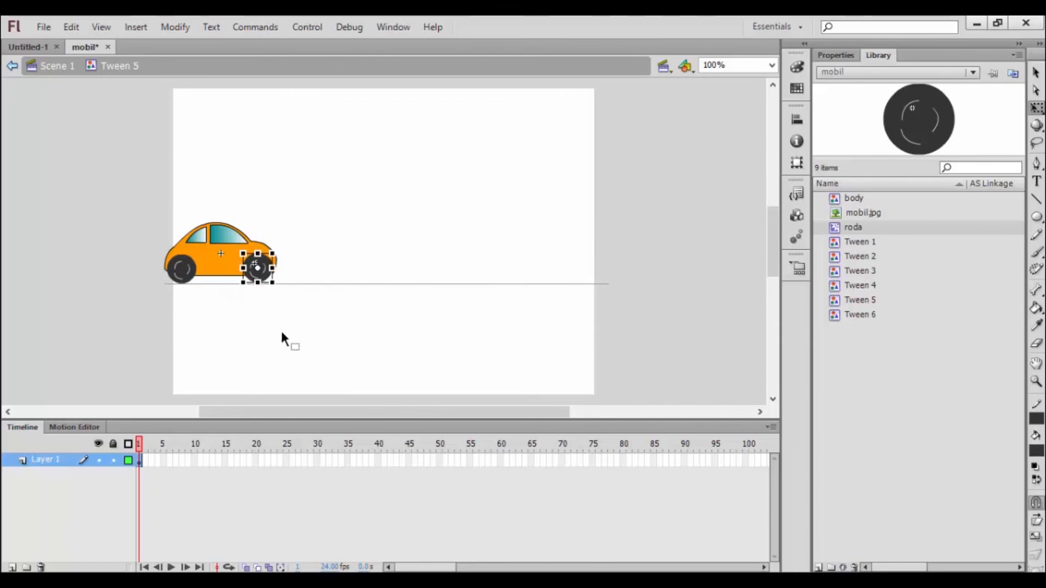
pyautogui.click(287, 327)
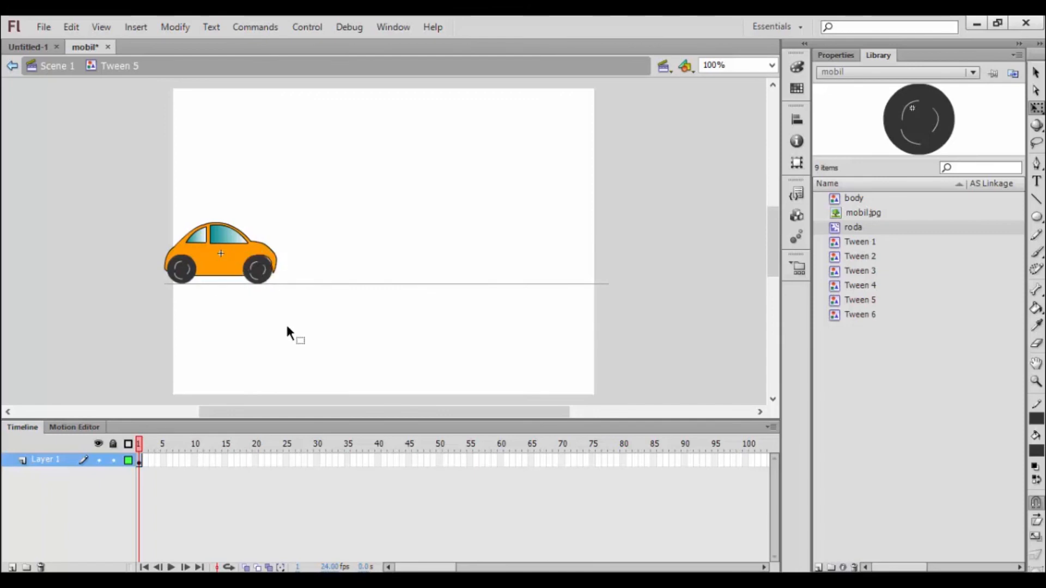
pyautogui.click(261, 276)
pyautogui.moveTo(275, 277); pyautogui.dragTo(276, 277)
pyautogui.click(335, 339)
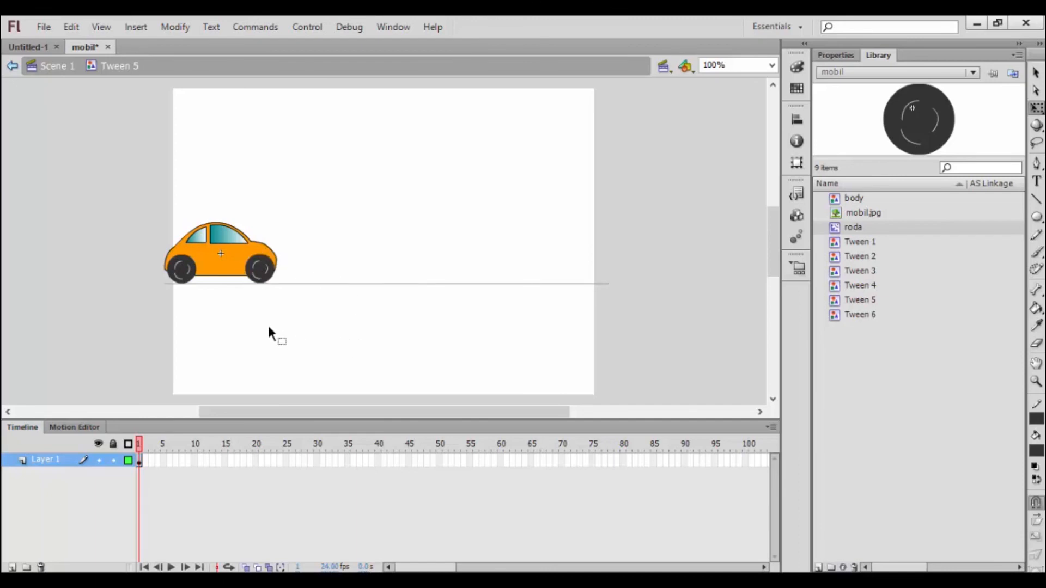
pyautogui.click(49, 66)
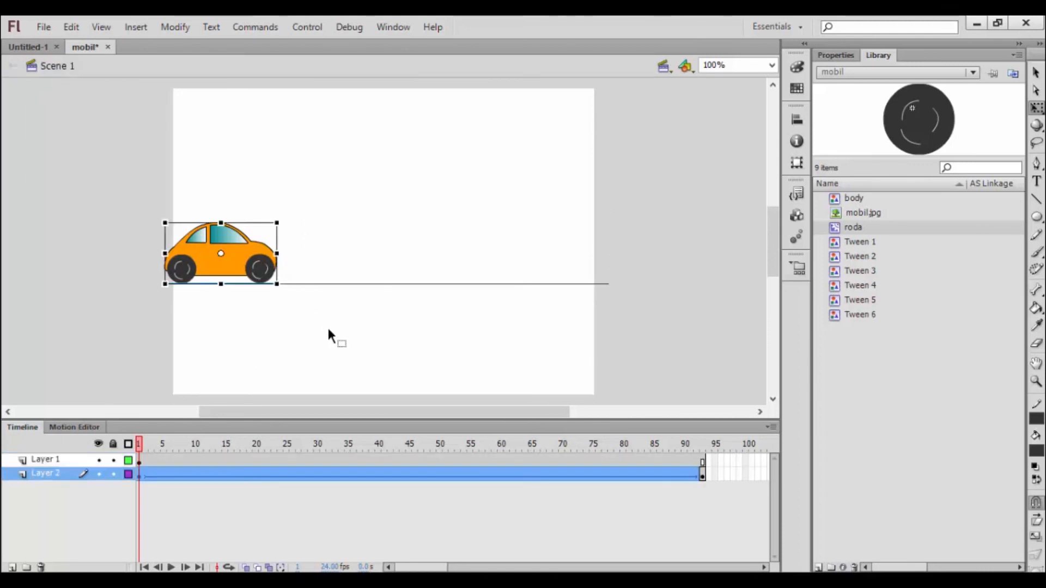
# Step: Check the car at the end keyframe on frame 93 and test the movie twice
pyautogui.click(704, 475)
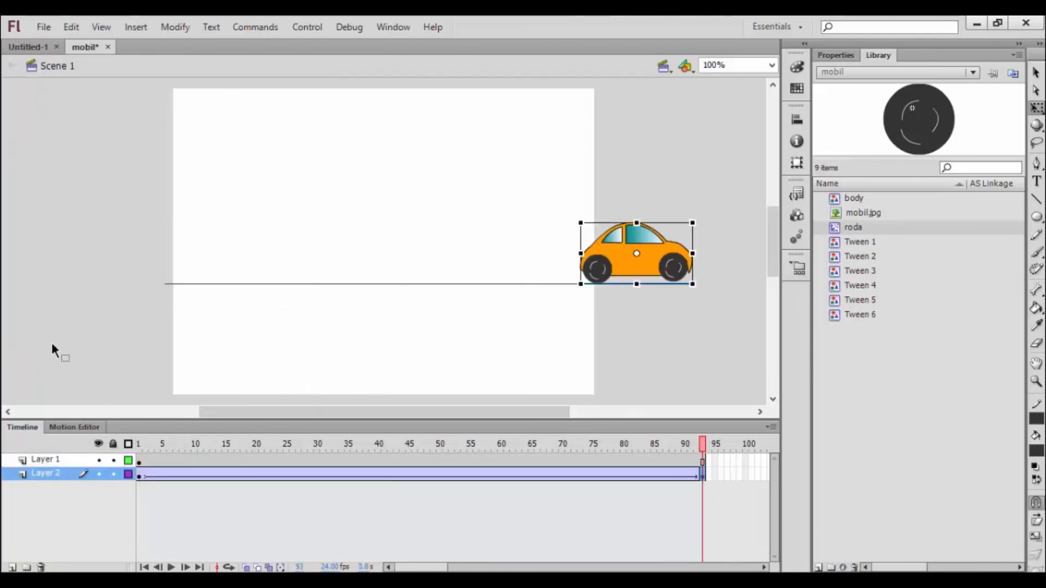
pyautogui.hotkey('ctrl', 'Return')
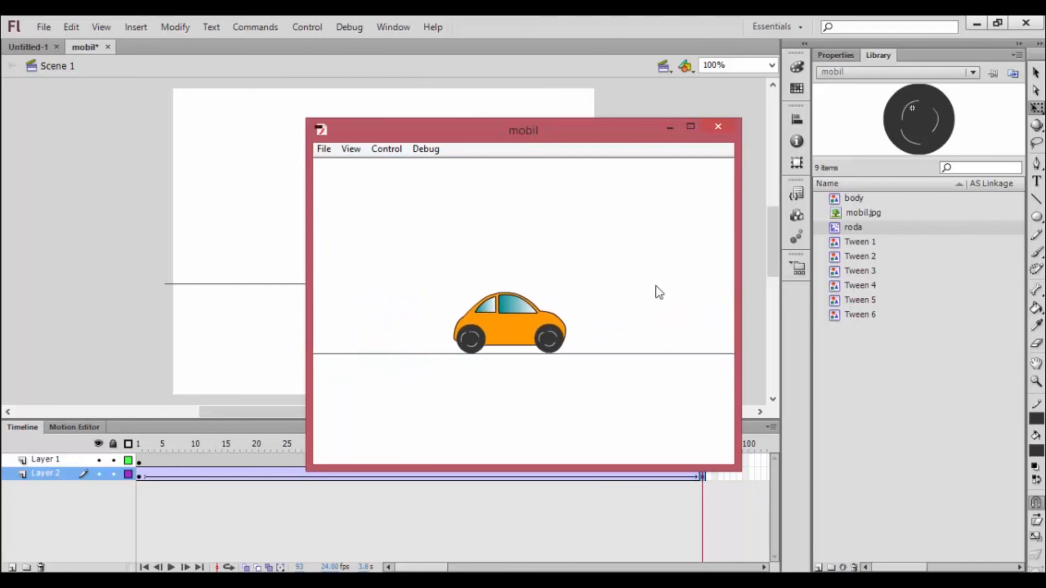
pyautogui.click(730, 124)
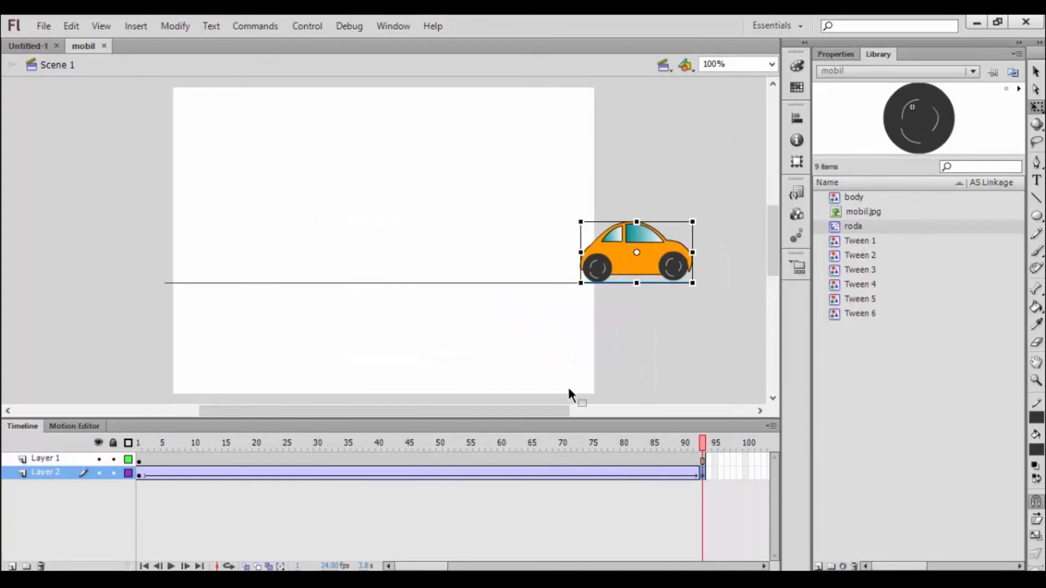
pyautogui.hotkey('ctrl', 'Return')
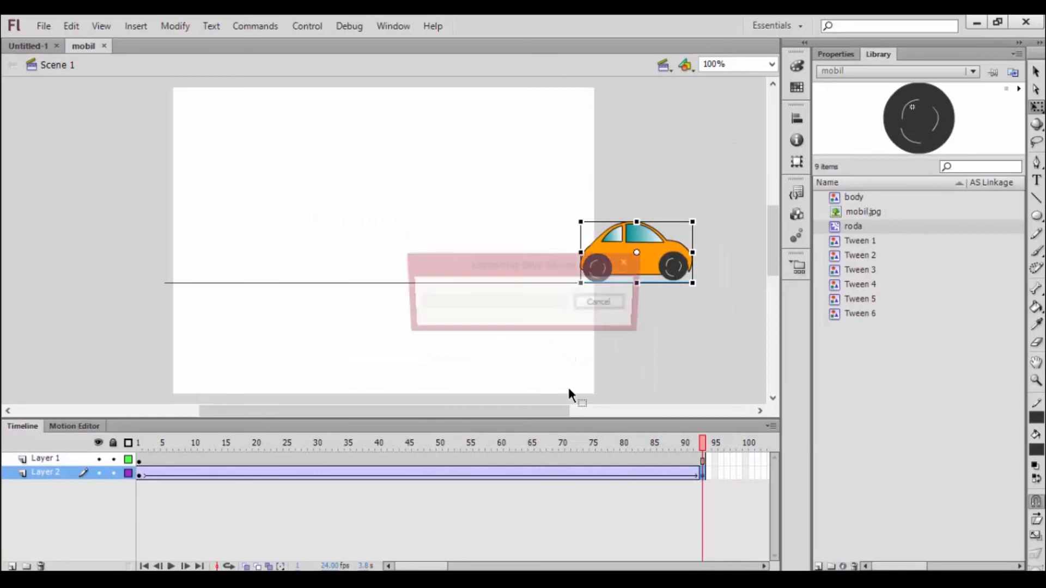